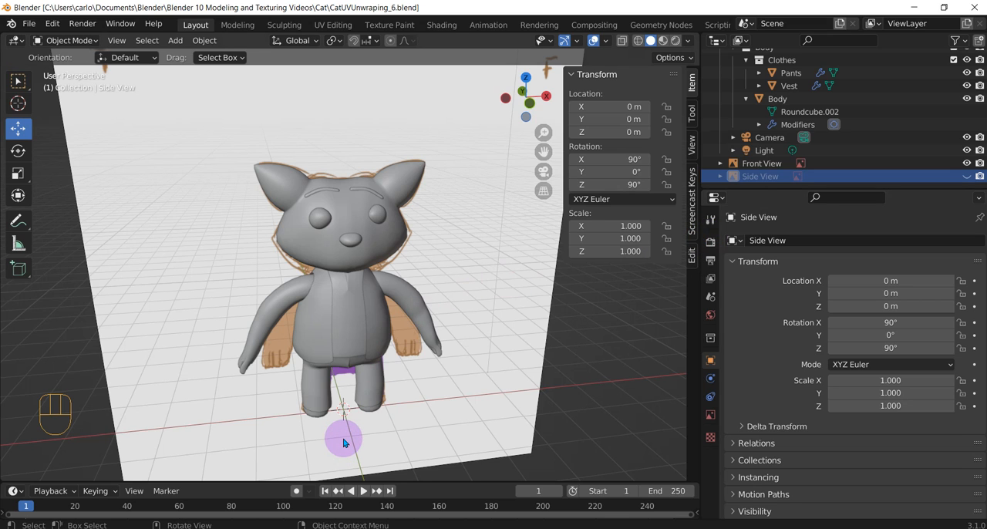
Enlarge the timeline area below the 3D viewport and switch it to the Image Editor
left_click_drag(85, 483, 91, 409)
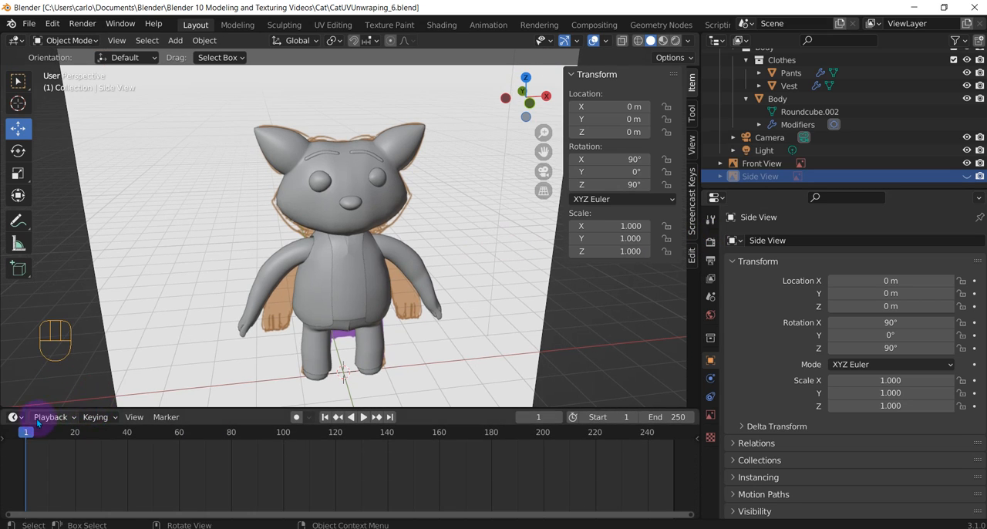
left_click(15, 417)
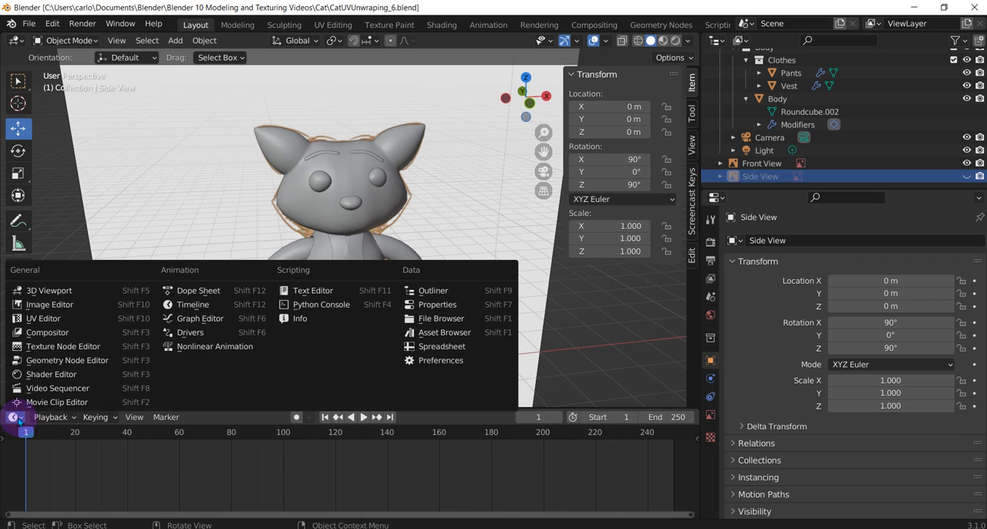
left_click(66, 307)
scroll(320, 452, "up", 2)
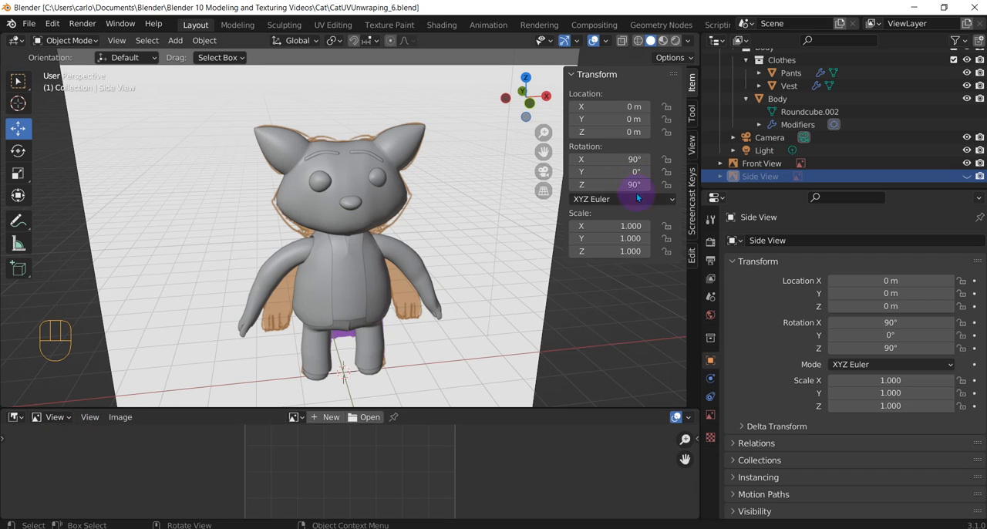
Split the 3D viewport vertically near its middle and change the new right half to the Image Editor
left_click_drag(698, 136, 695, 136)
right_click(698, 141)
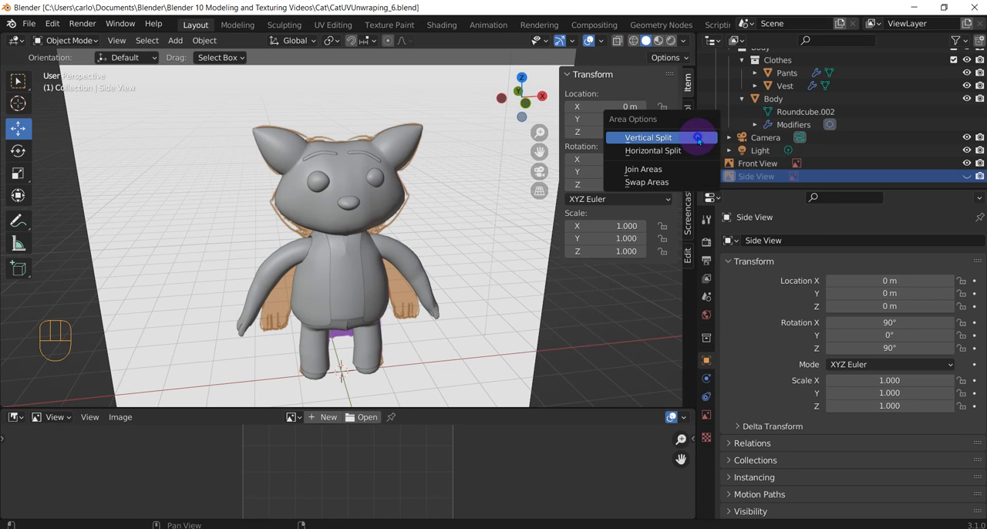
left_click(698, 138)
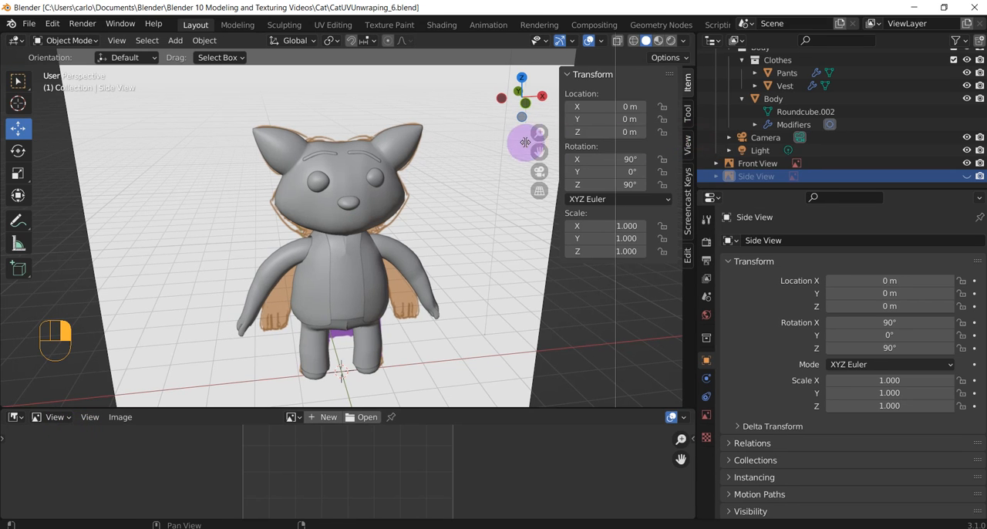
left_click(388, 145)
left_click(404, 40)
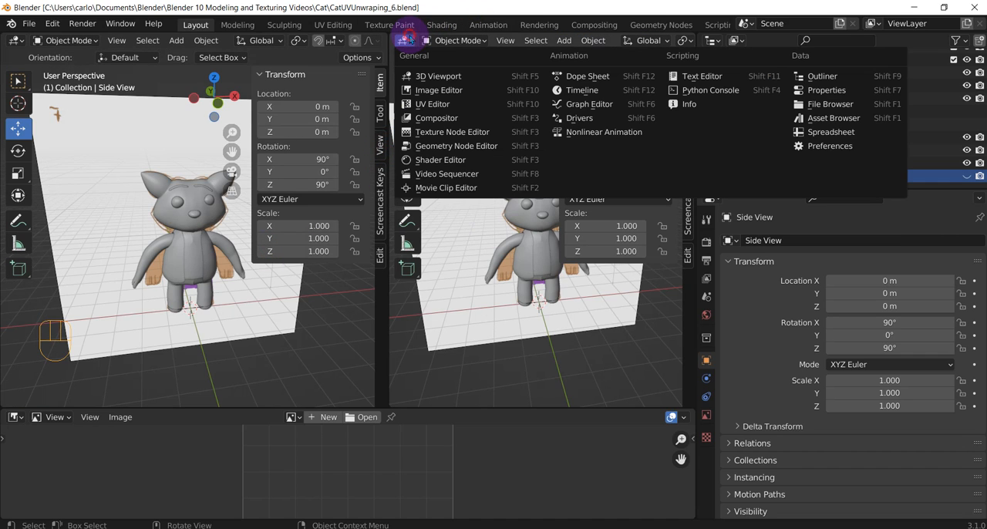
left_click(439, 91)
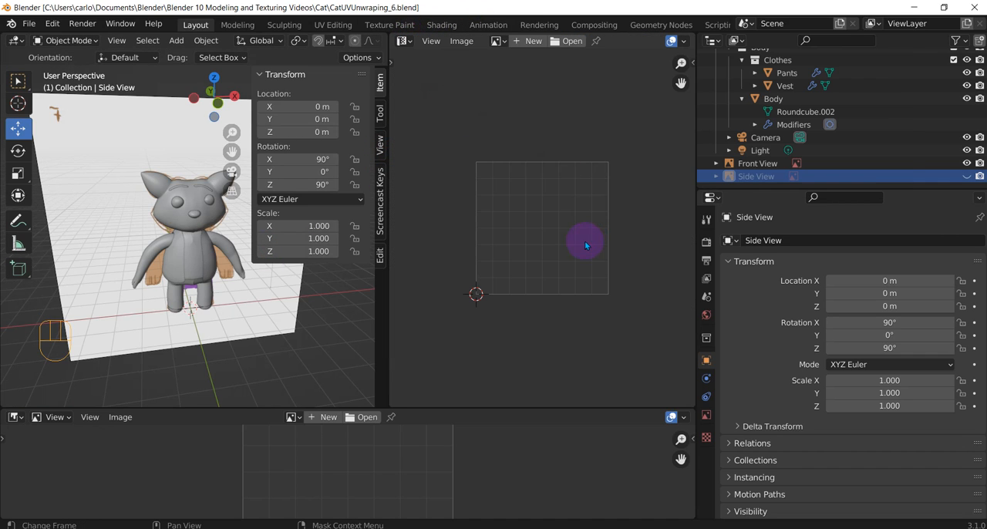
Enlarge the lower area further and change it to the Shader Editor
left_click_drag(291, 407, 299, 369)
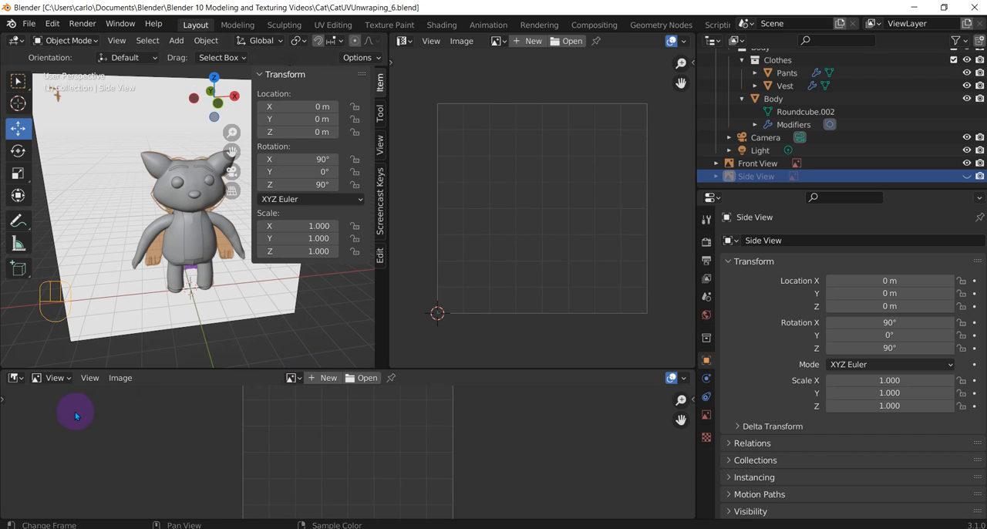
left_click(14, 377)
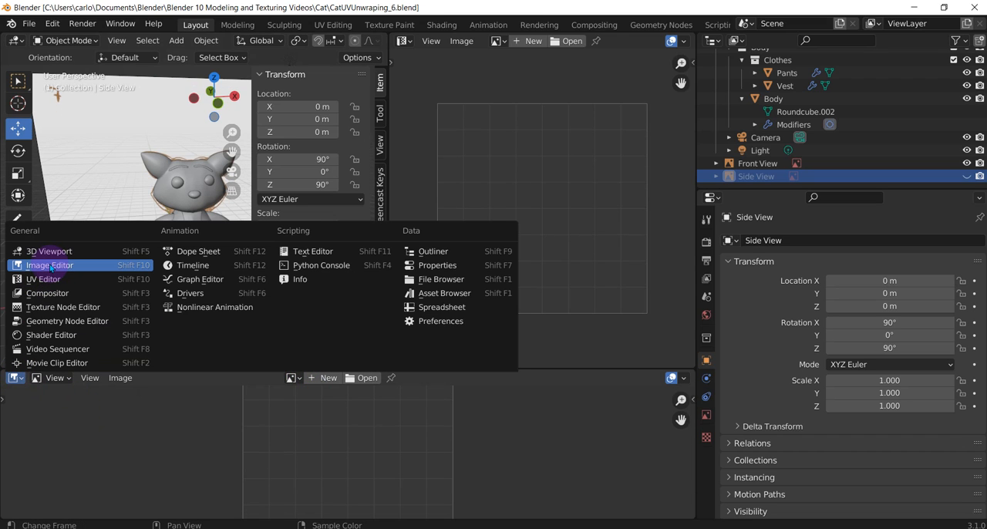
left_click(78, 336)
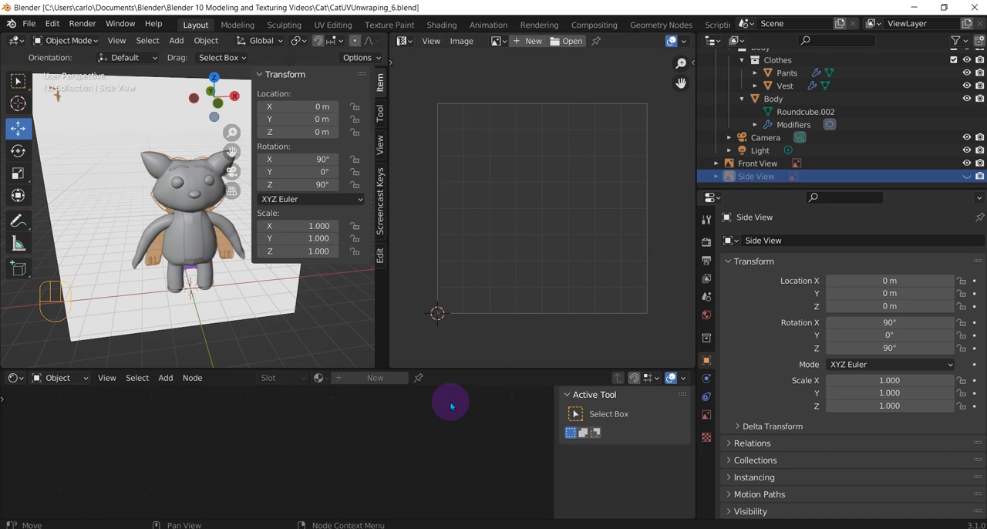
Select the Body object and hide the Front View reference image
left_click(783, 125)
left_click(785, 104)
scroll(771, 108, "up", 3)
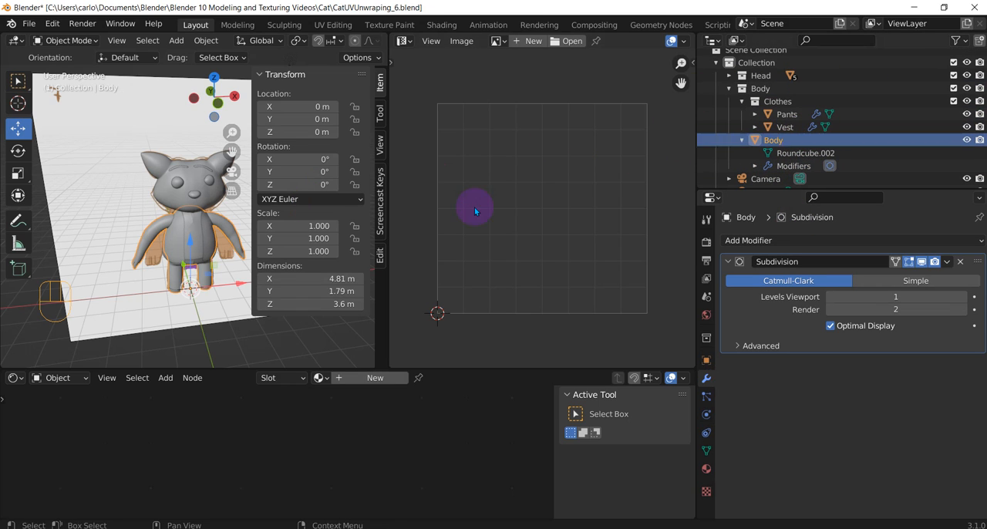
scroll(833, 159, "down", 3)
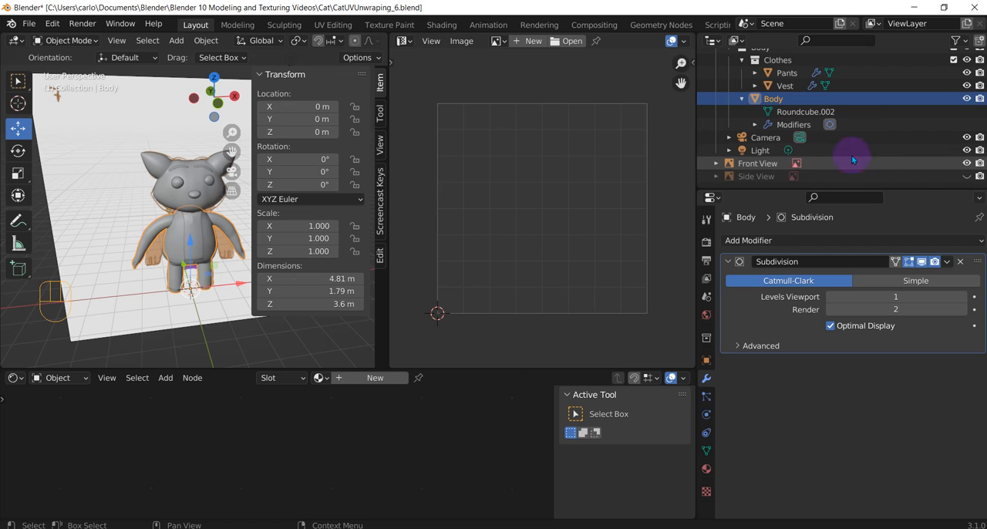
left_click(967, 162)
scroll(910, 131, "up", 3)
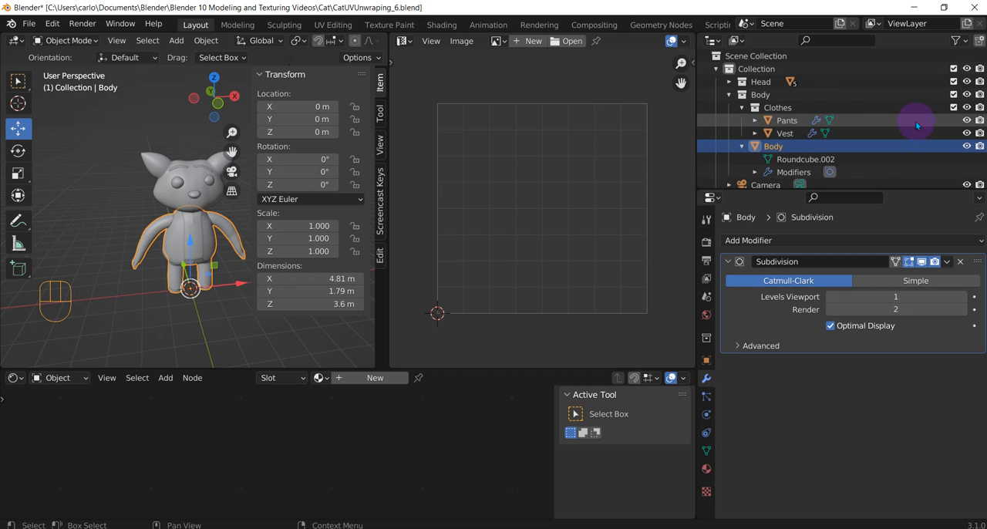
Expand the Head collection and select all its parts together with Pants, Vest and Body
left_click(729, 82)
left_click(794, 94)
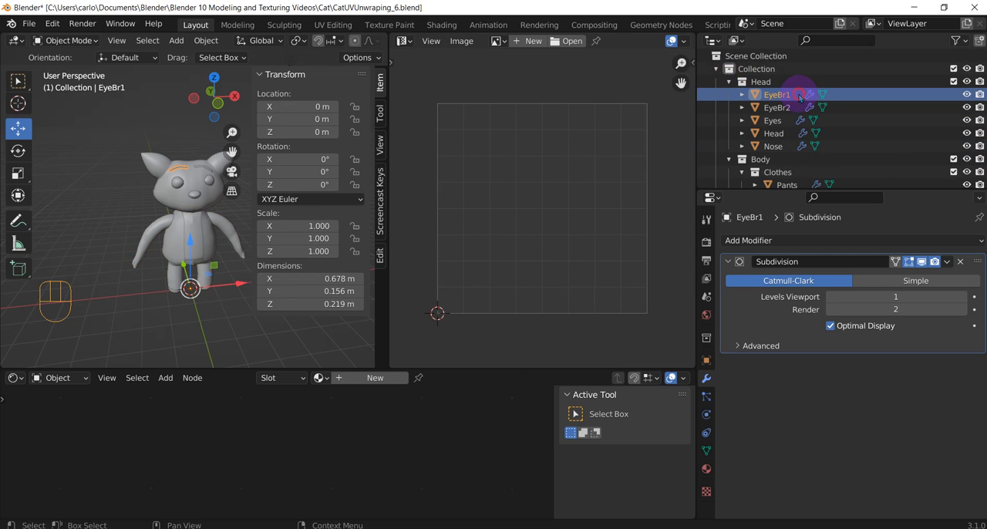
left_click(773, 146, "shift")
scroll(792, 143, "down", 3)
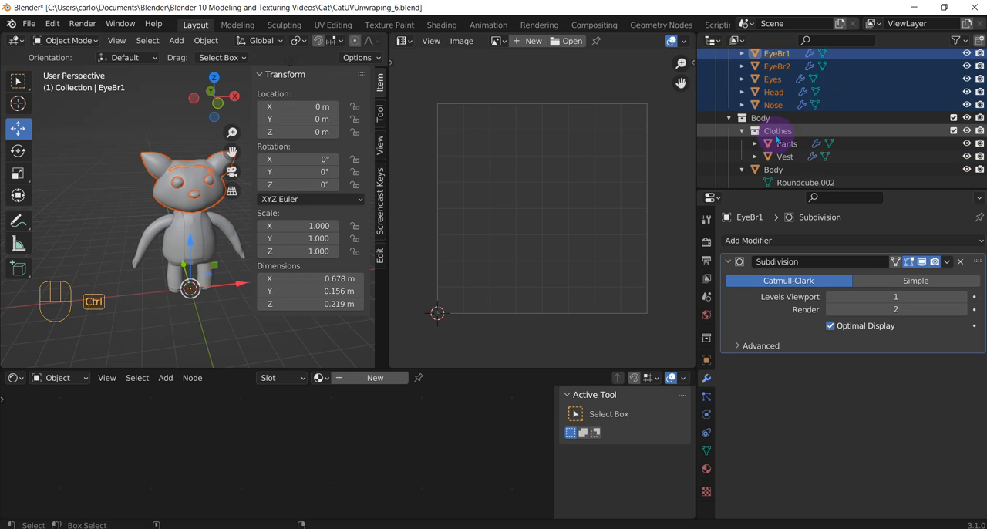
left_click(785, 144, "ctrl")
left_click(785, 157, "ctrl")
scroll(786, 158, "down", 3)
left_click(773, 128, "ctrl")
scroll(172, 217, "up", 3)
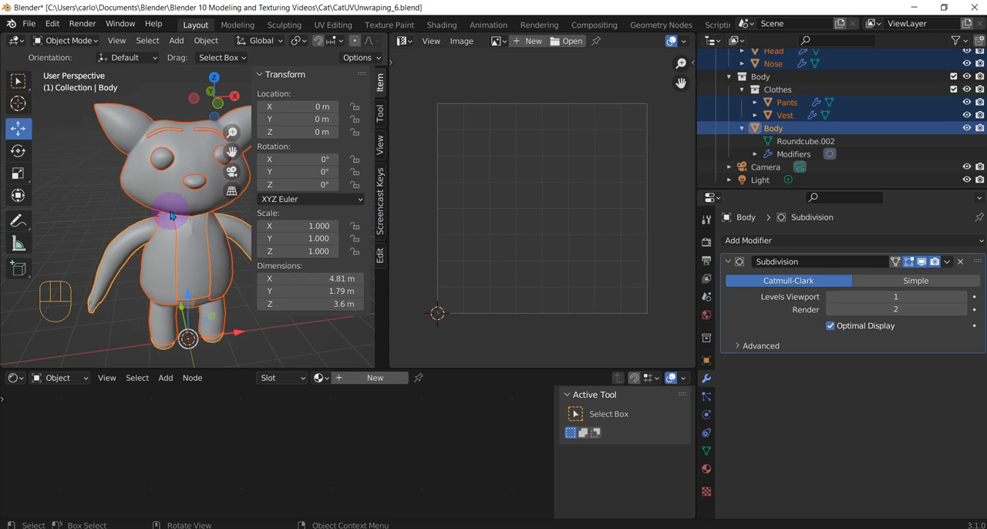
Create a new material on the cat's Head object and name it CatMaterial
left_click(174, 176)
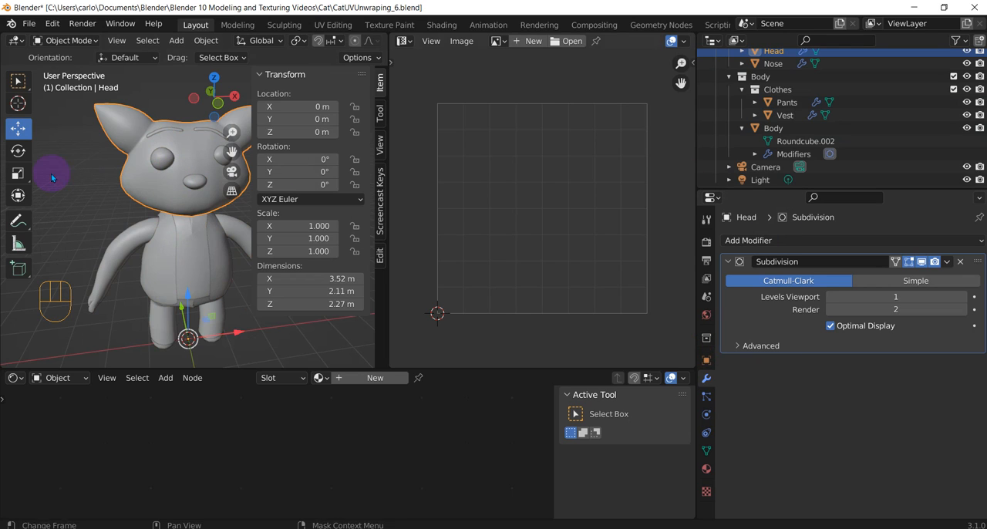
left_click(708, 468)
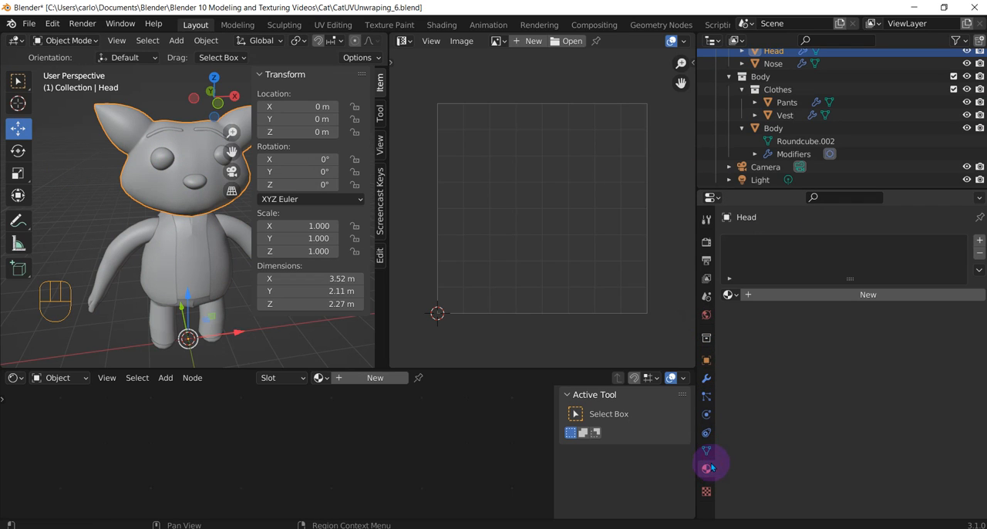
left_click(802, 296)
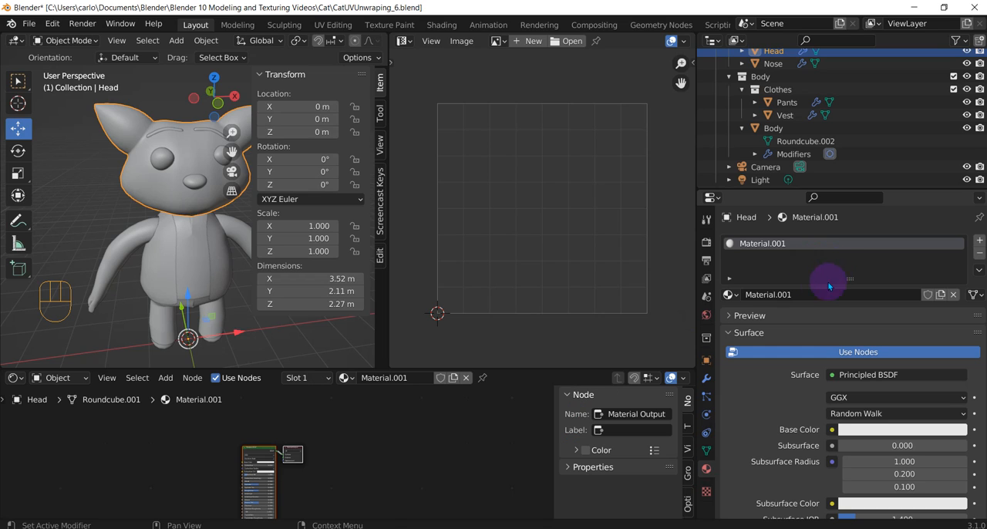
double_click(790, 245)
type("Cat")
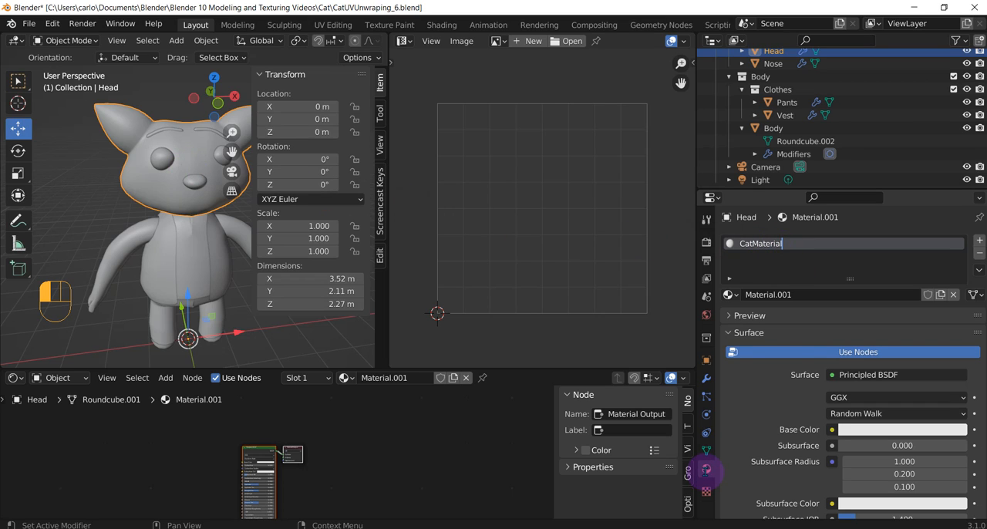
left_click(899, 268)
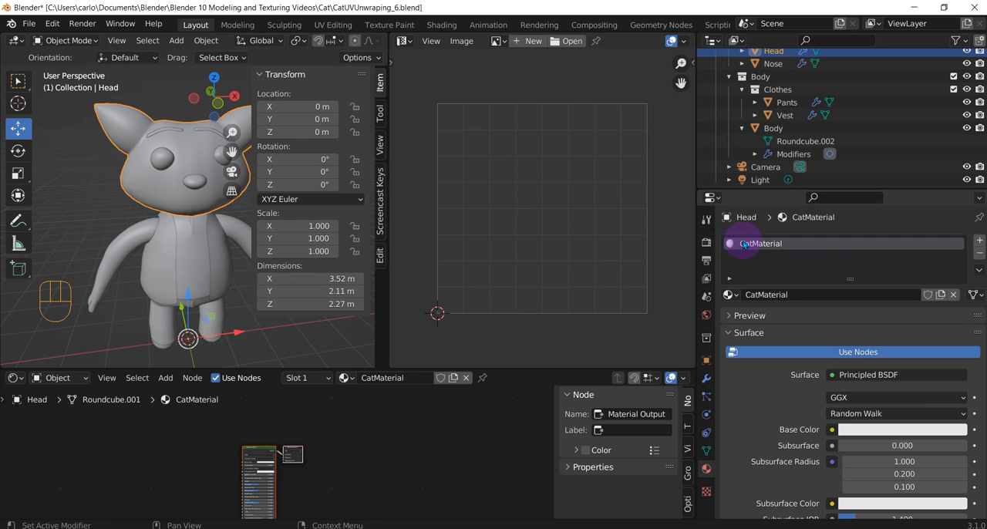
Add Nose, EyeBr1, EyeBr2 and Eyes to the Head selection
scroll(798, 96, "up", 3)
left_click(778, 74, "shift")
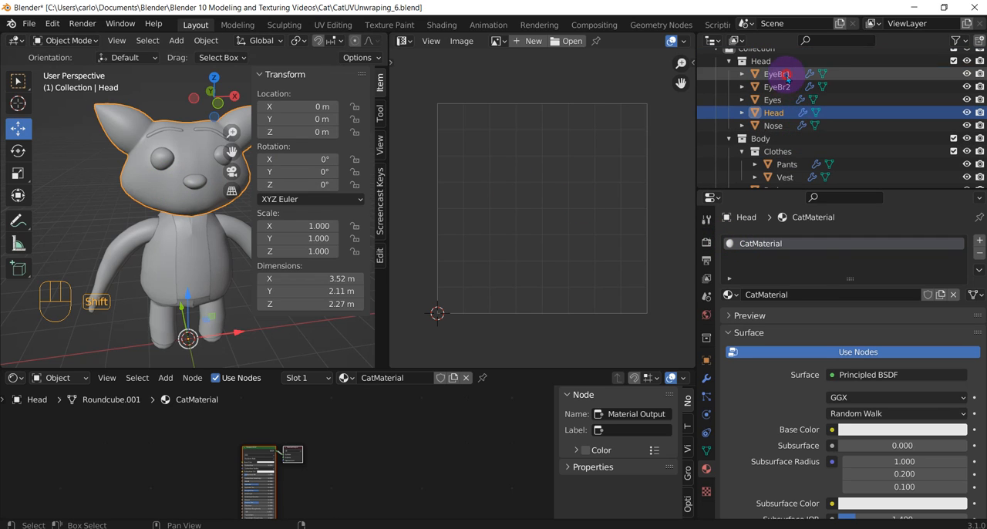
left_click(786, 125, "shift")
left_click(777, 74, "ctrl")
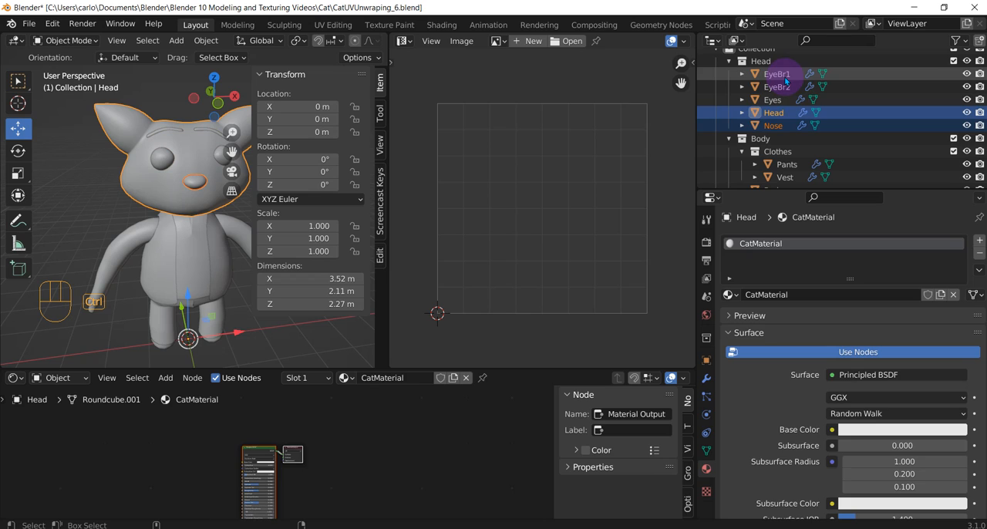
left_click(777, 87, "ctrl")
left_click(773, 99, "ctrl")
Extend the selection with Pants, Vest and Body, making Body the active object
scroll(786, 124, "down", 3)
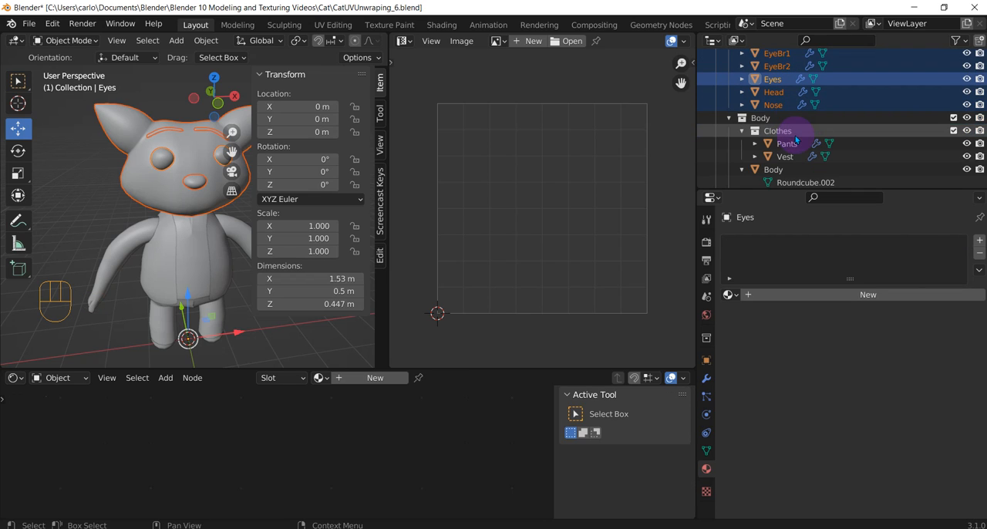
left_click(786, 123, "ctrl")
left_click(784, 135, "ctrl")
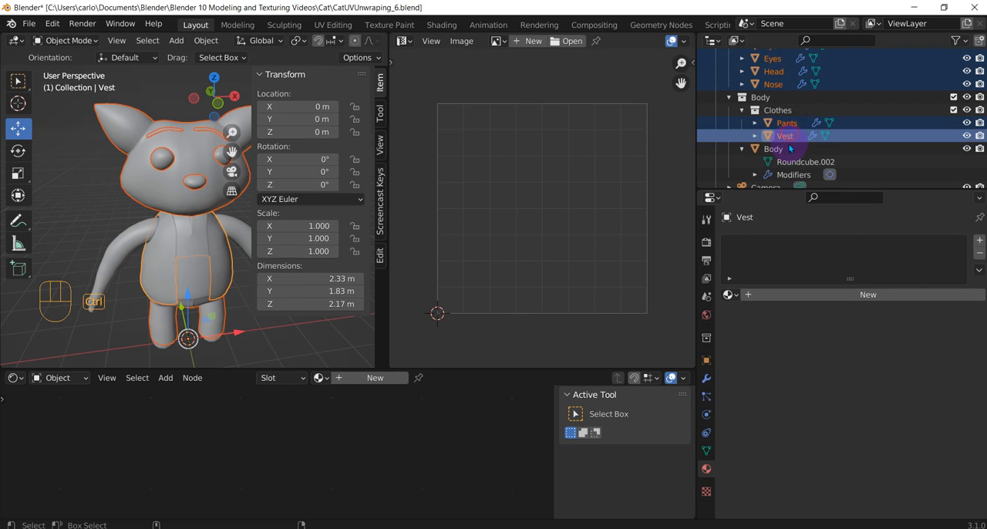
left_click(787, 151, "ctrl")
scroll(791, 164, "down", 4)
scroll(794, 171, "up", 6)
scroll(794, 173, "down", 3)
scroll(802, 171, "down", 3)
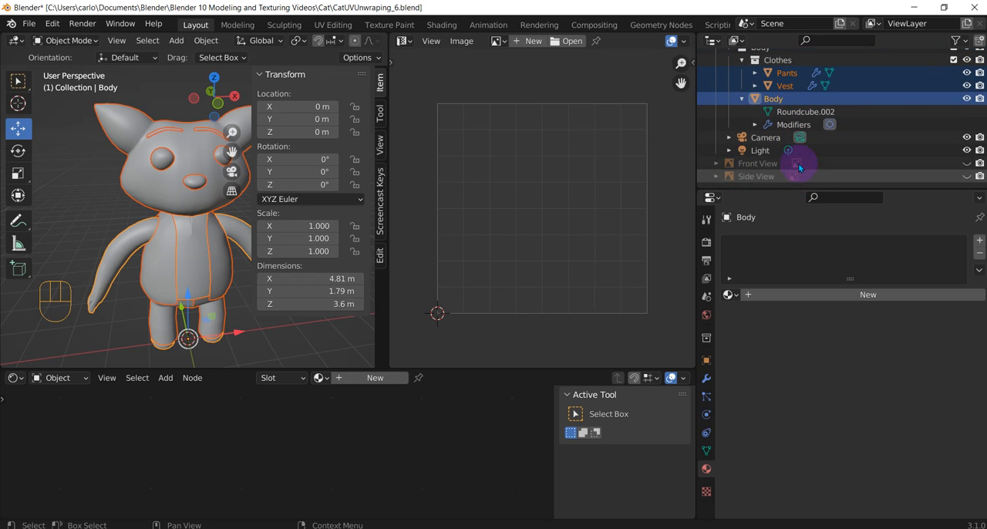
scroll(187, 188, "down", 1)
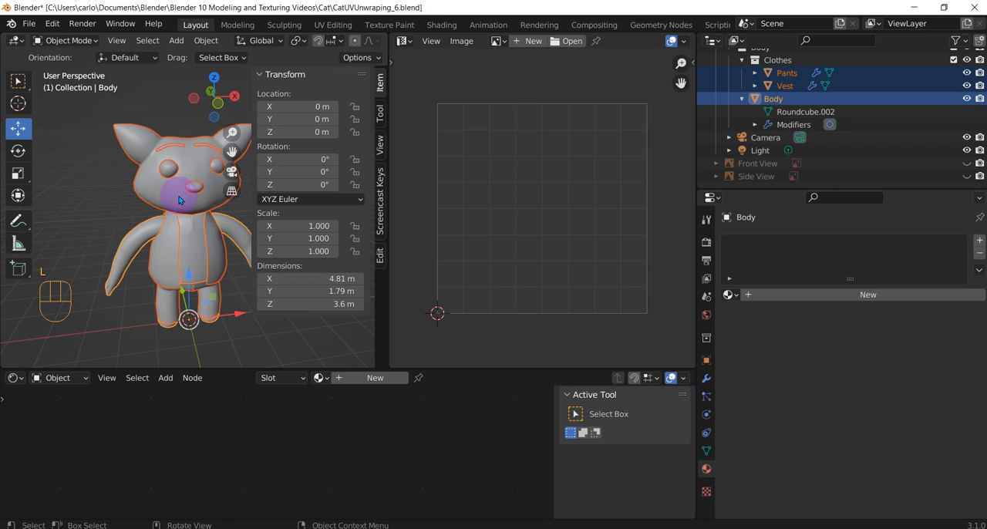
Select objects linked by material and try to link the materials across all selected cat parts
key("m")
left_click(180, 198)
key("shift+l")
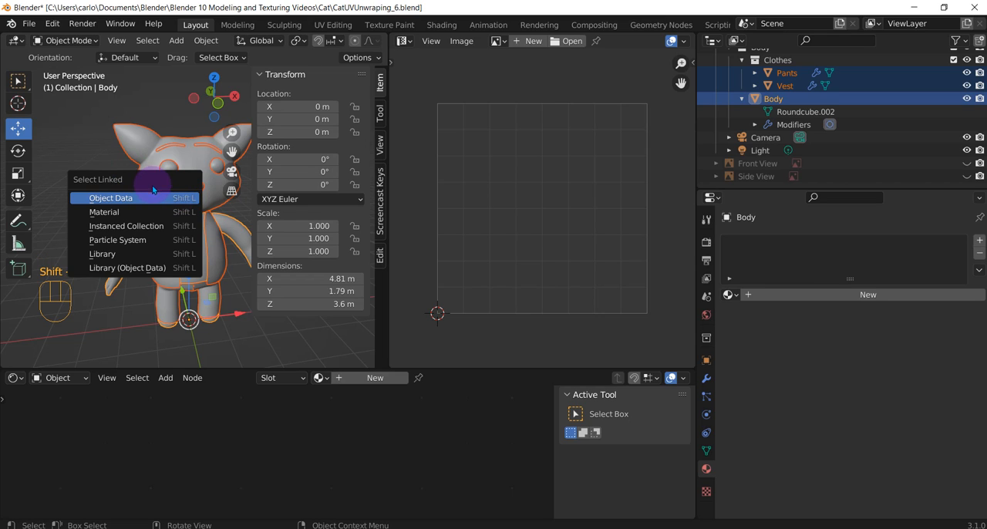
left_click(150, 213)
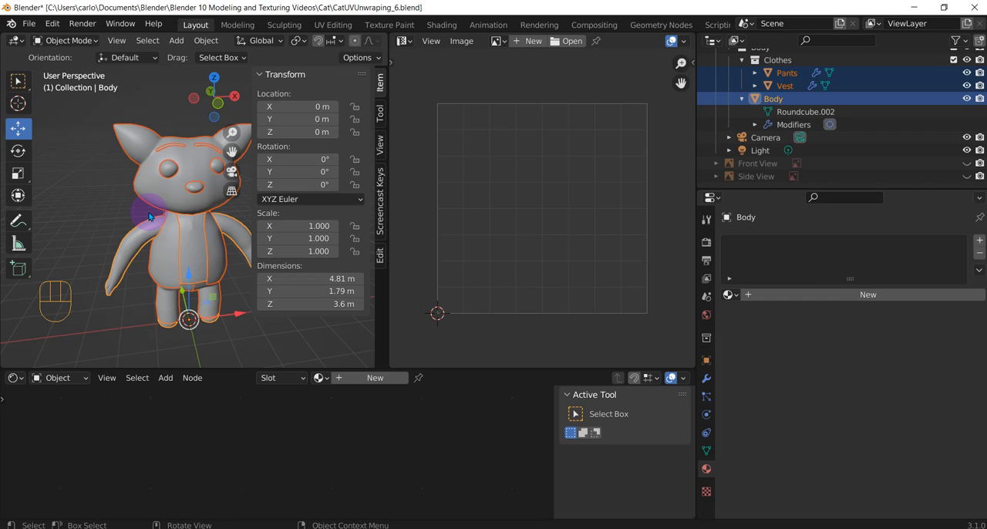
key("ctrl+l")
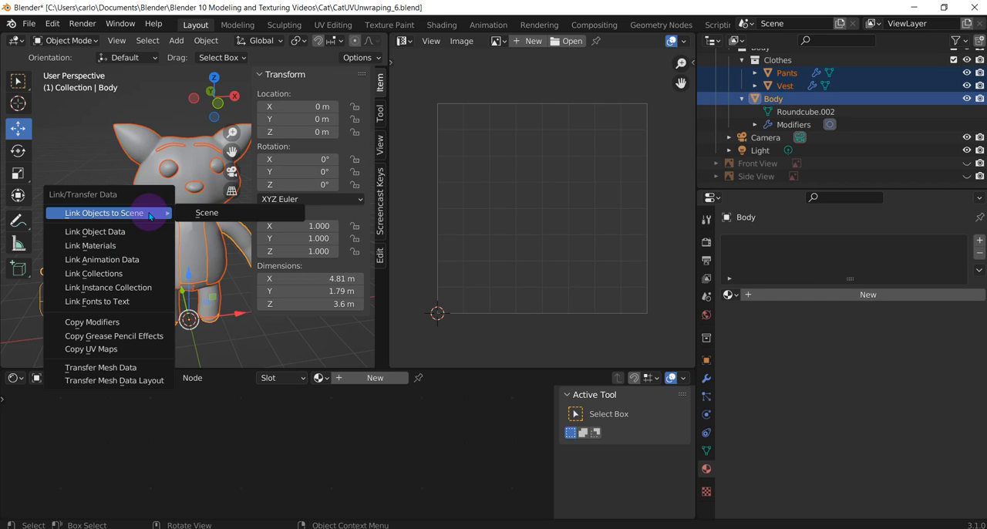
left_click(103, 246)
Check the material slots of the Vest, Body and Head objects
left_click(190, 237)
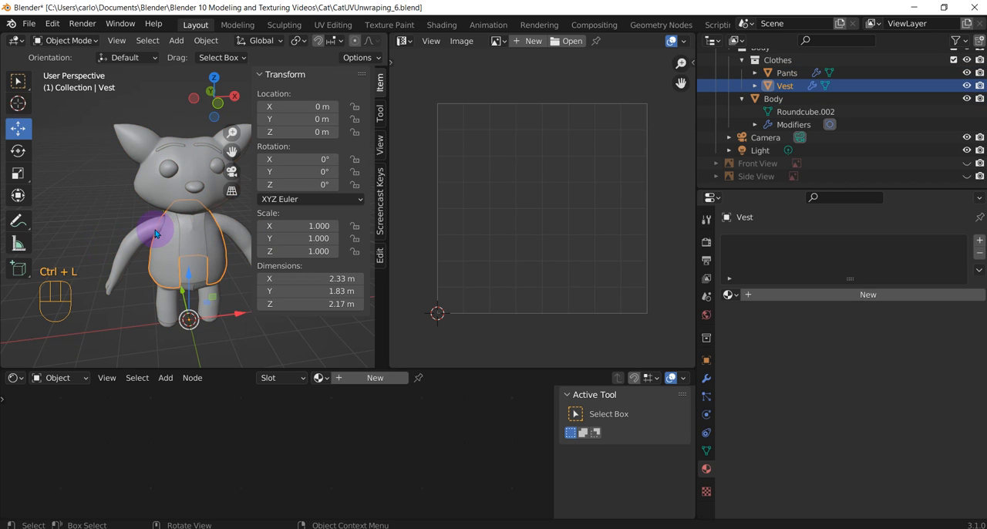
left_click(705, 470)
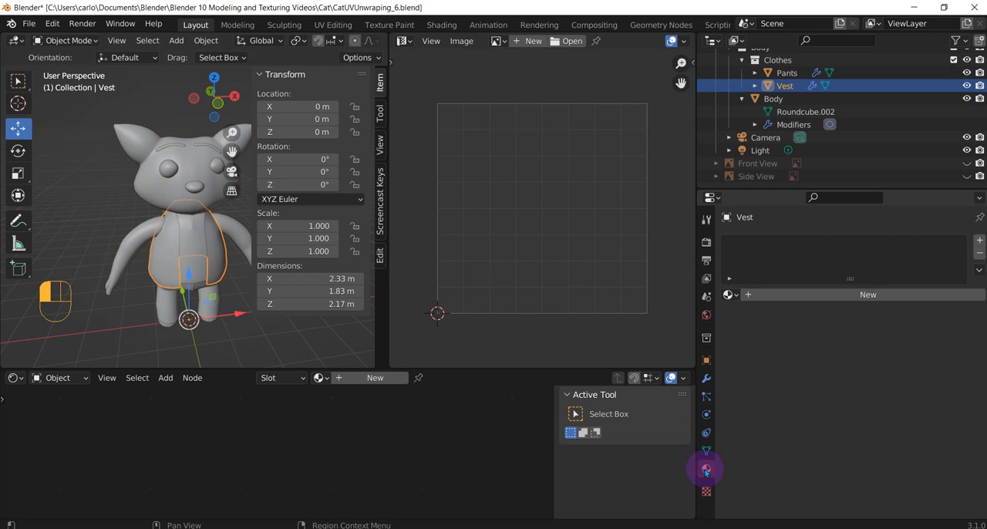
left_click(137, 237)
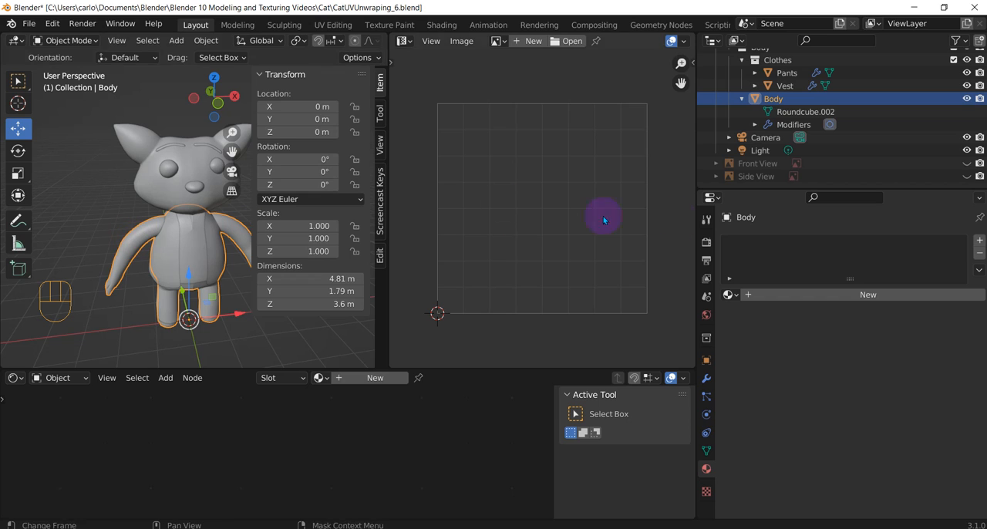
left_click(171, 190)
left_click(823, 218)
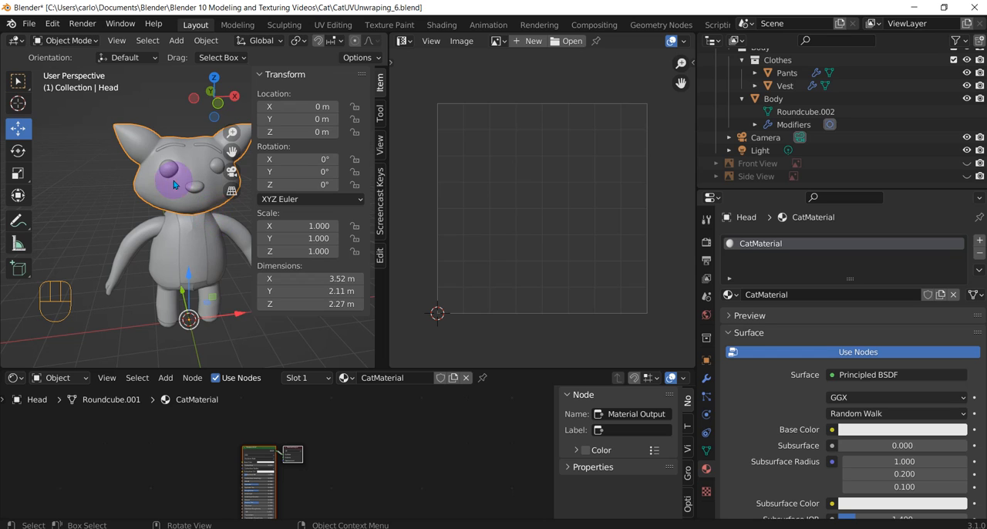
scroll(172, 175, "down", 1)
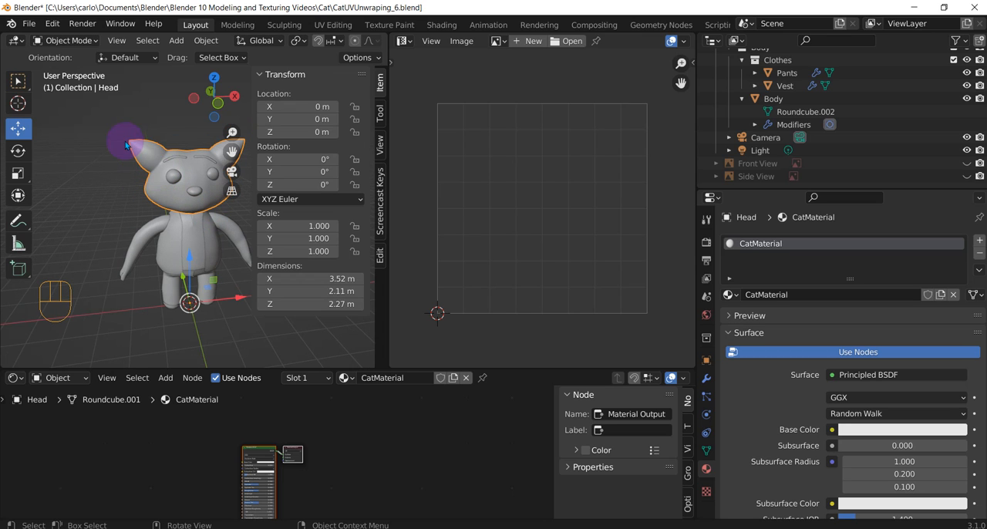
Select all the cat parts in the viewport, keeping Head as the active object
left_click_drag(117, 126, 241, 303, "shift")
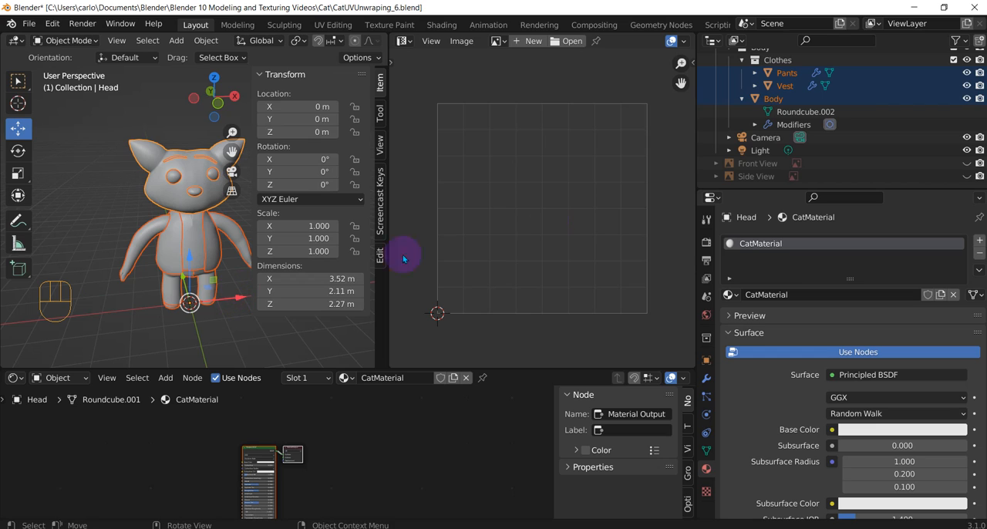
scroll(902, 134, "up", 3)
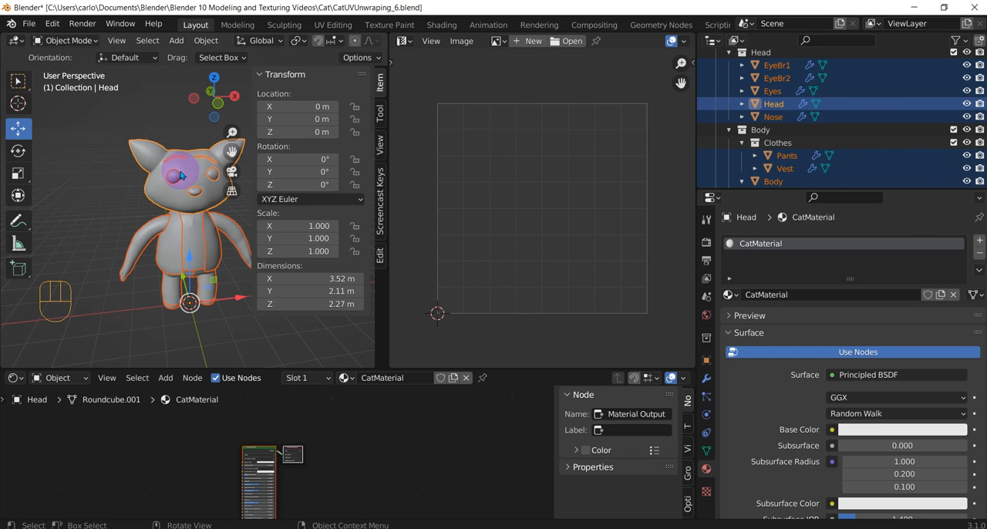
key("ctrl+m")
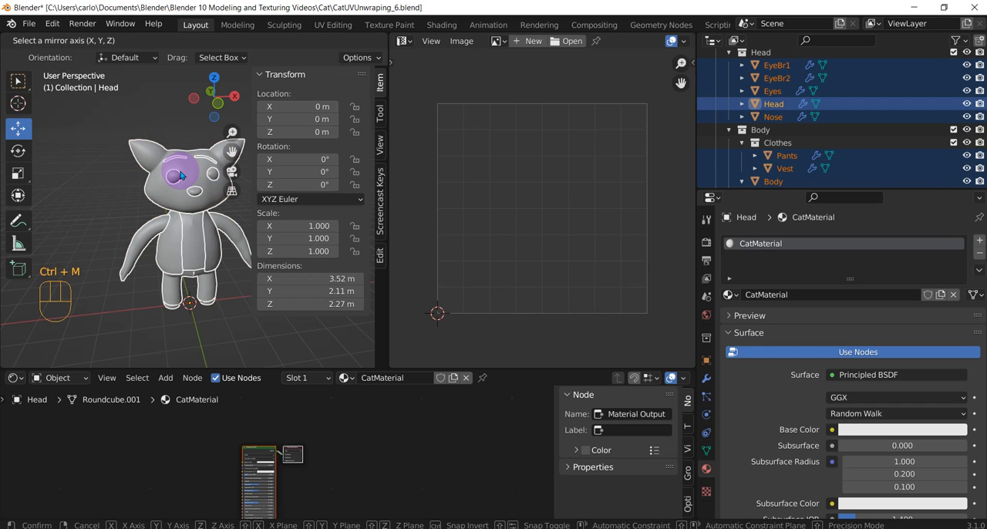
key("Escape")
key("ctrl+m")
key("Escape")
Link the Head's CatMaterial to all the selected cat parts
key("ctrl+l")
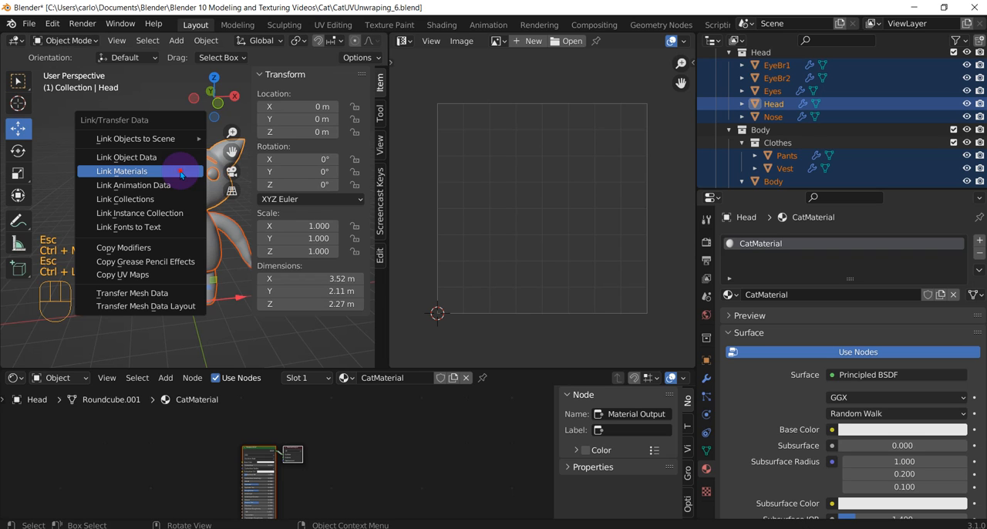
left_click(182, 173)
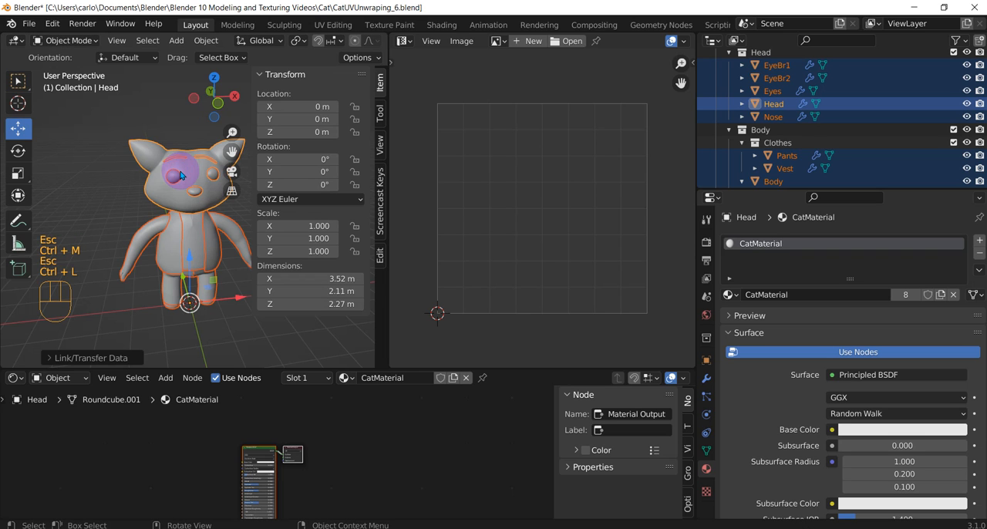
Check the linked material on the Vest, Pants and Body objects one by one
left_click(158, 231)
left_click(175, 245)
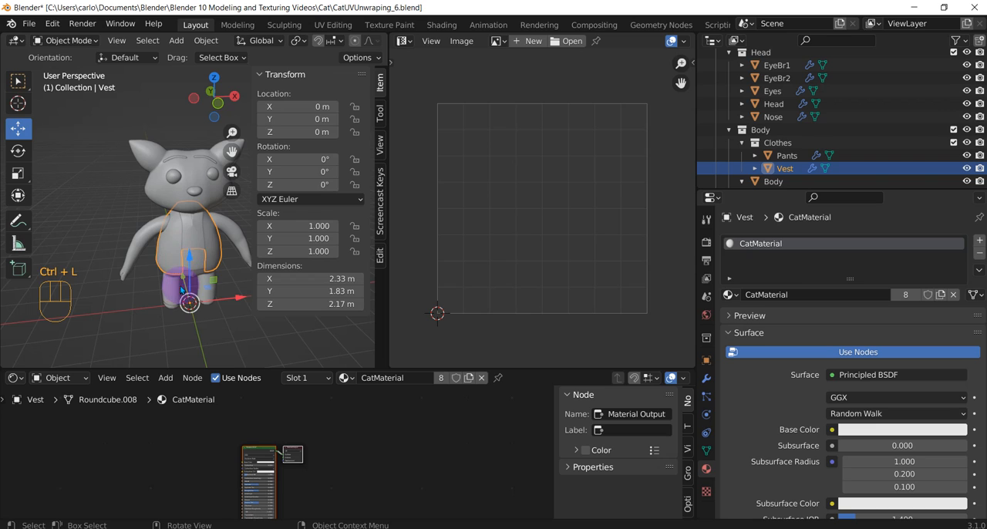
left_click(177, 301)
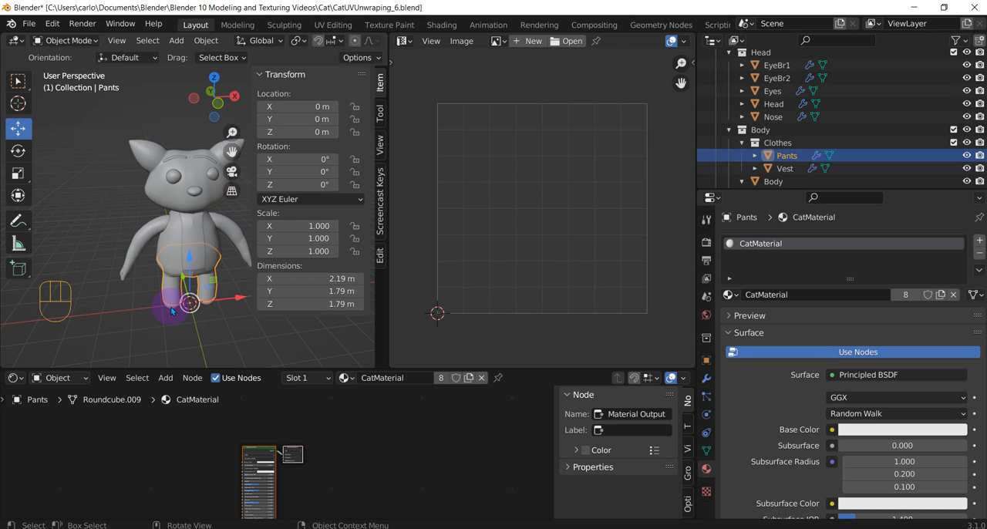
left_click(175, 311)
scroll(185, 237, "down", 2)
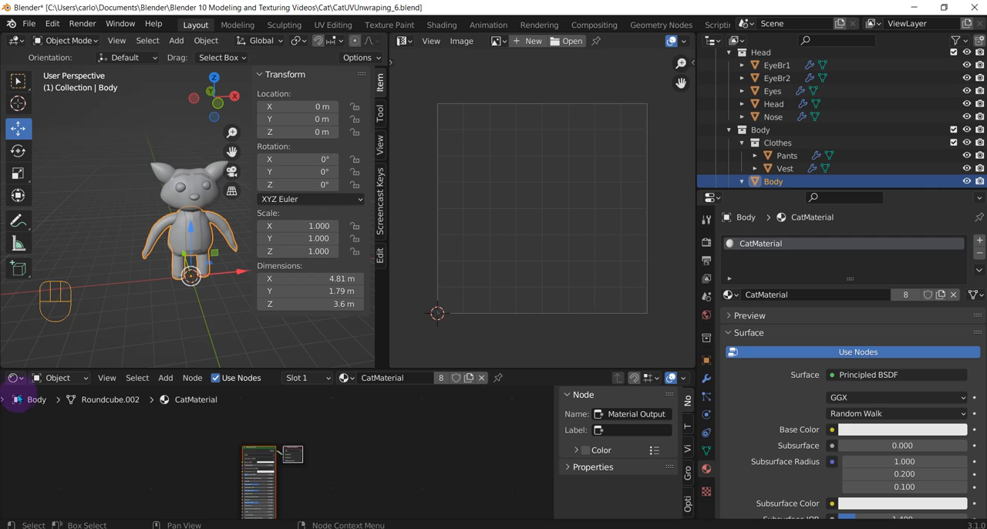
Add an Image Texture node to CatMaterial in the Shader Editor, placing it before the Principled BSDF node
left_click(14, 377)
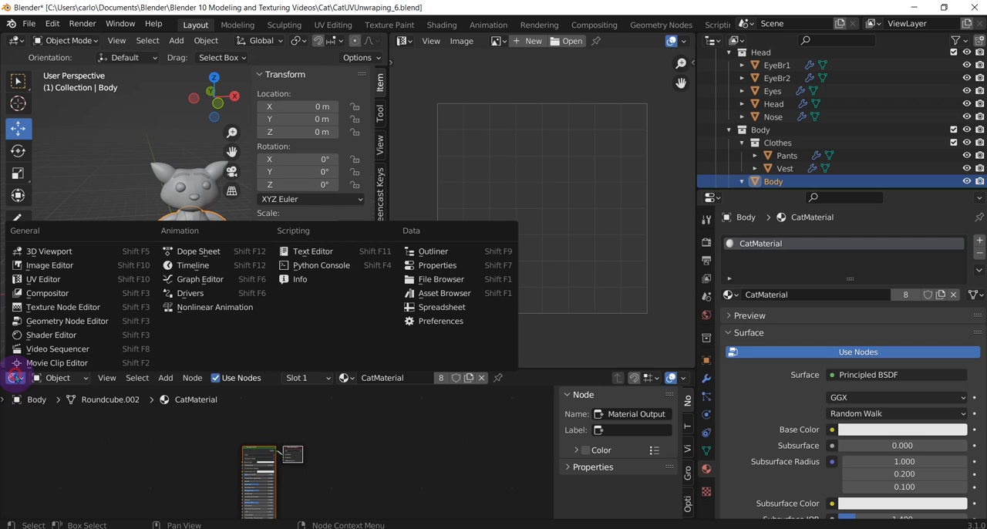
left_click(46, 334)
scroll(290, 480, "up", 1)
scroll(290, 480, "up", 5)
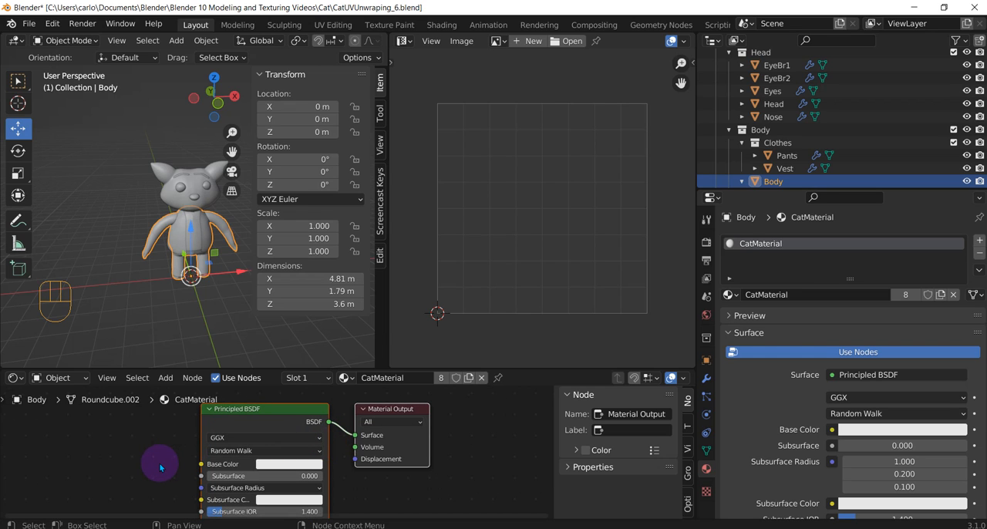
key("shift+a")
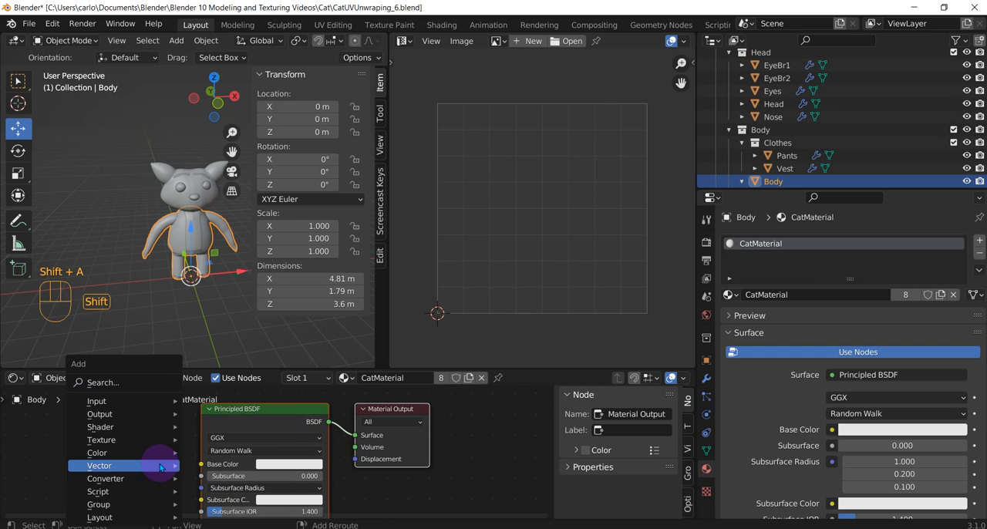
left_click(133, 381)
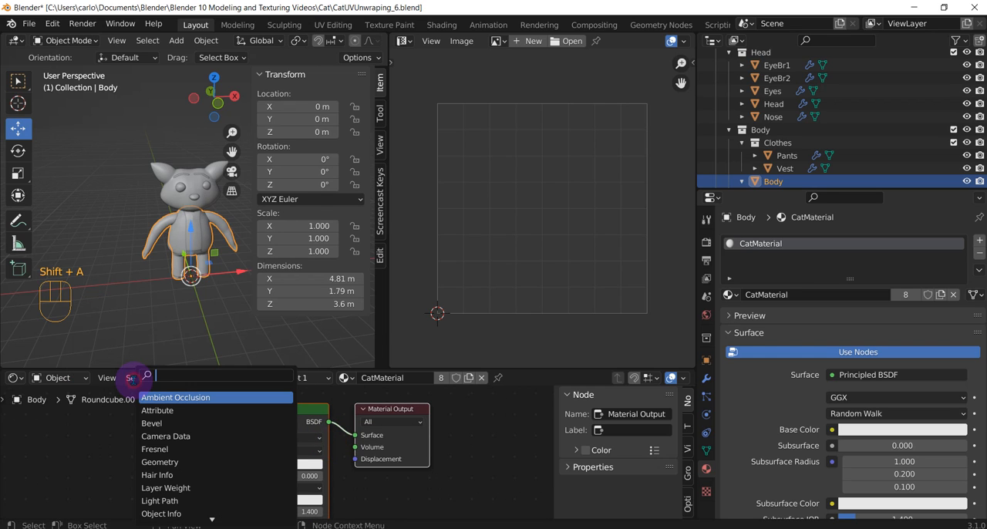
type("image")
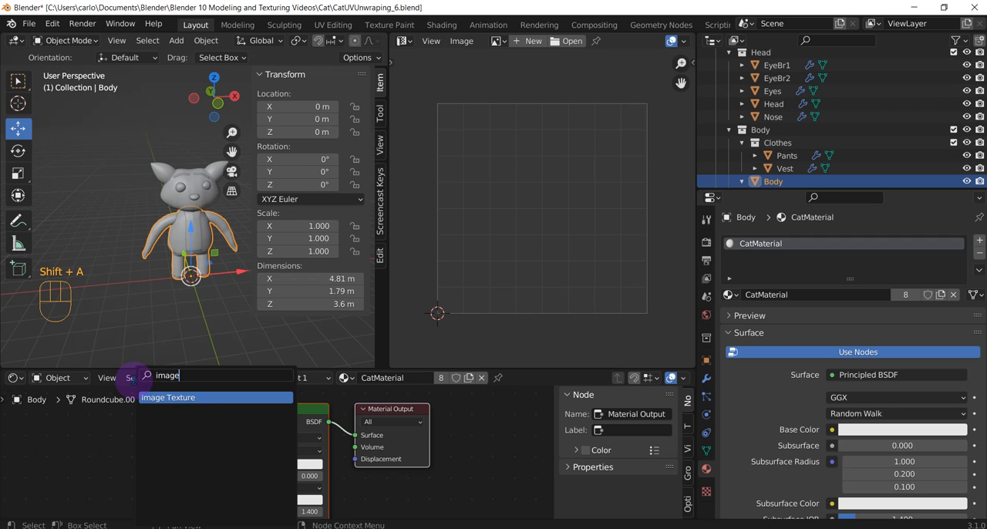
left_click(162, 398)
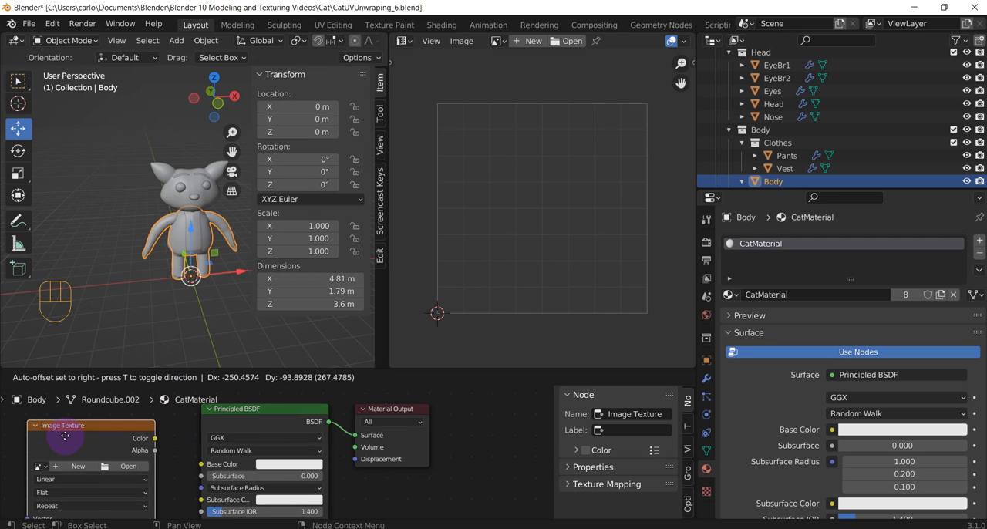
left_click(66, 436)
Make the Shader Editor area taller and connect the Image Texture's Color output to the Principled BSDF's Base Color
scroll(154, 430, "down", 1)
left_click_drag(210, 367, 213, 325)
left_click_drag(173, 425, 212, 447)
middle_click_drag(210, 289, 165, 276)
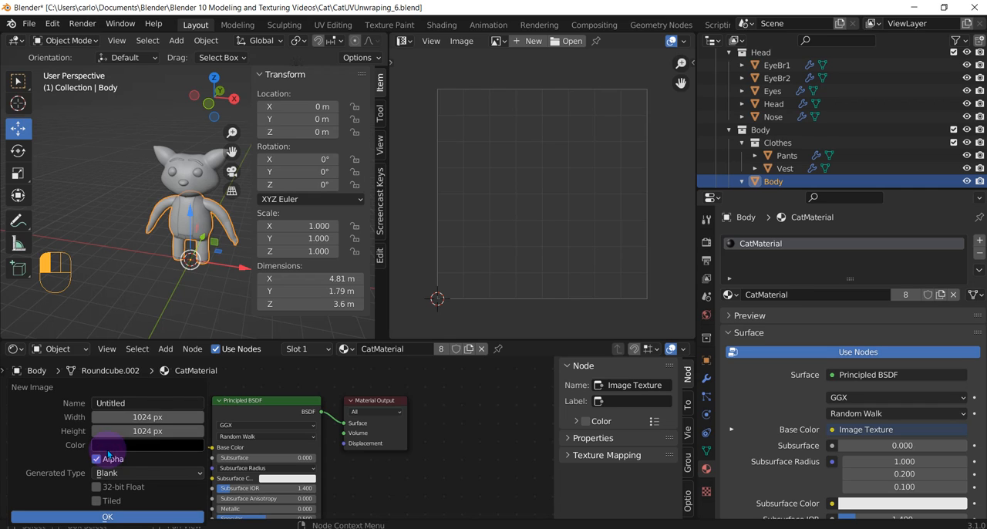
Create a new 2048 by 2048 px image for the Image Texture node with UV Grid as the generated type
left_click(150, 417)
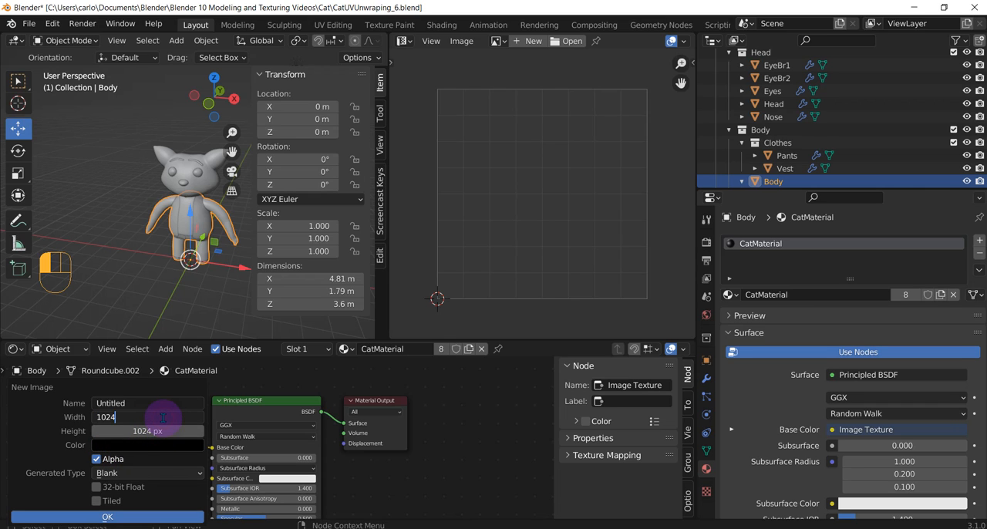
key("Return")
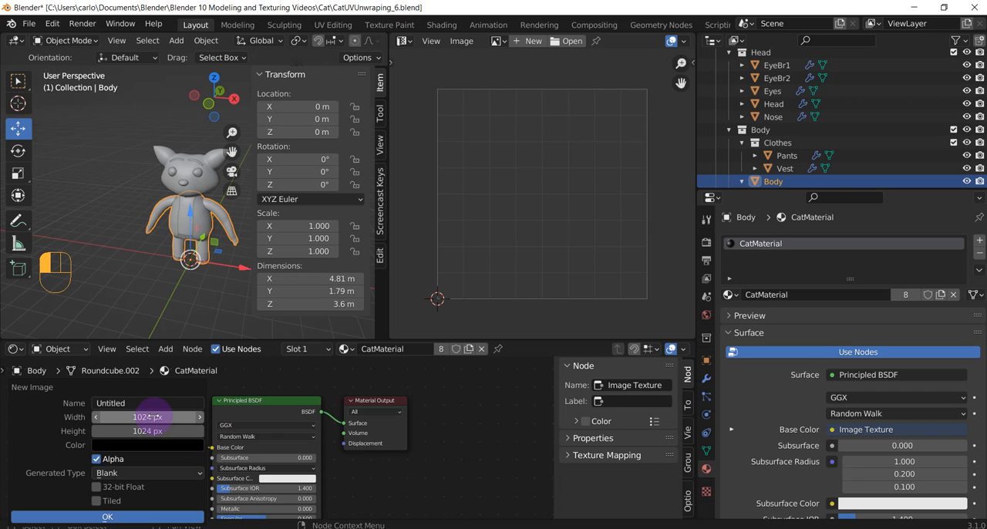
left_click(158, 417)
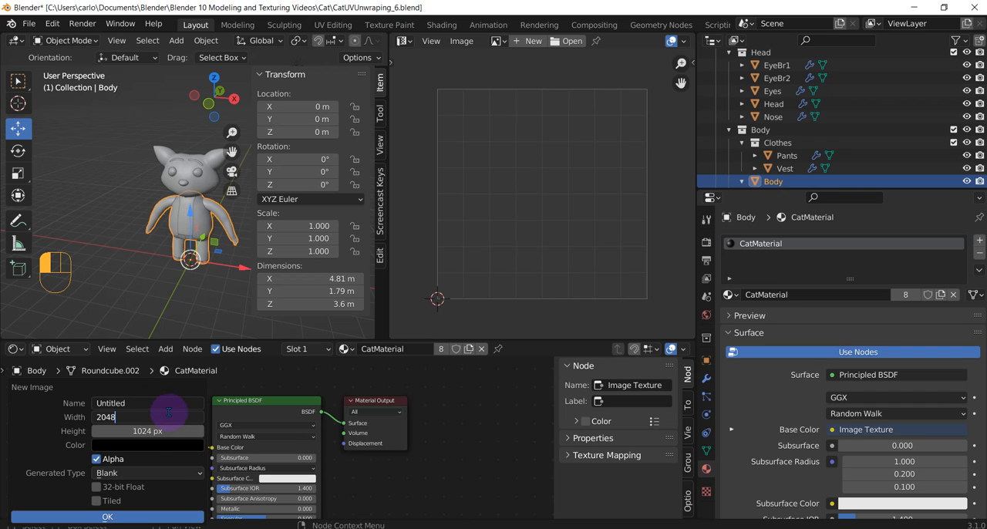
left_click(158, 432)
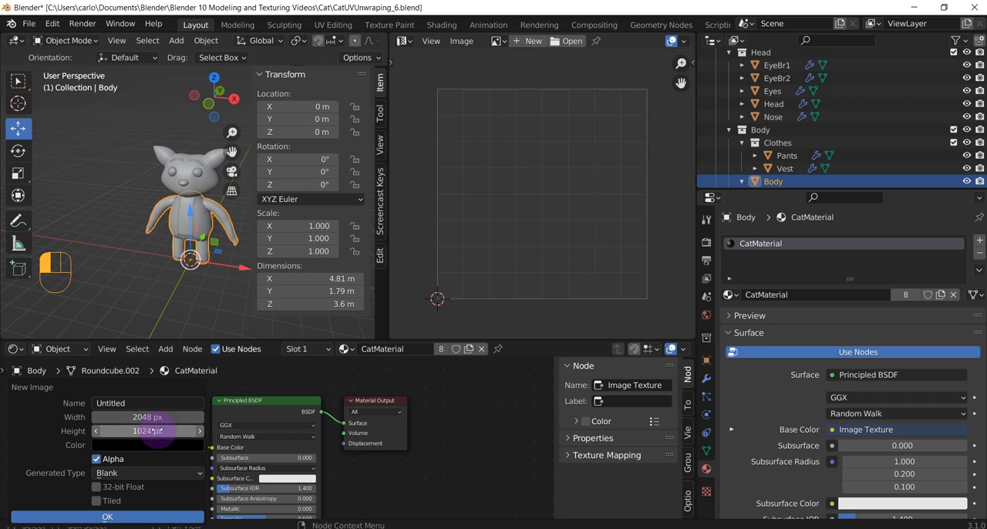
left_click(157, 431)
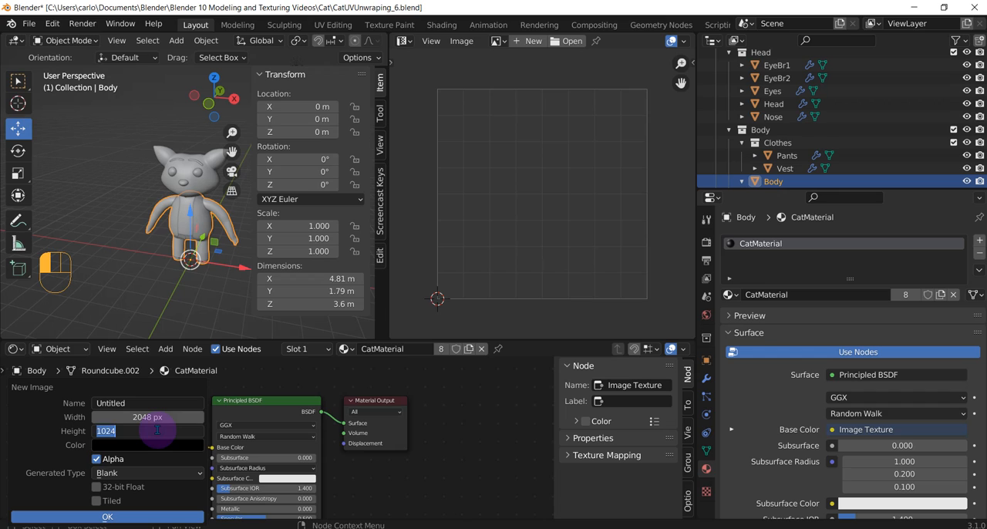
left_click(133, 473)
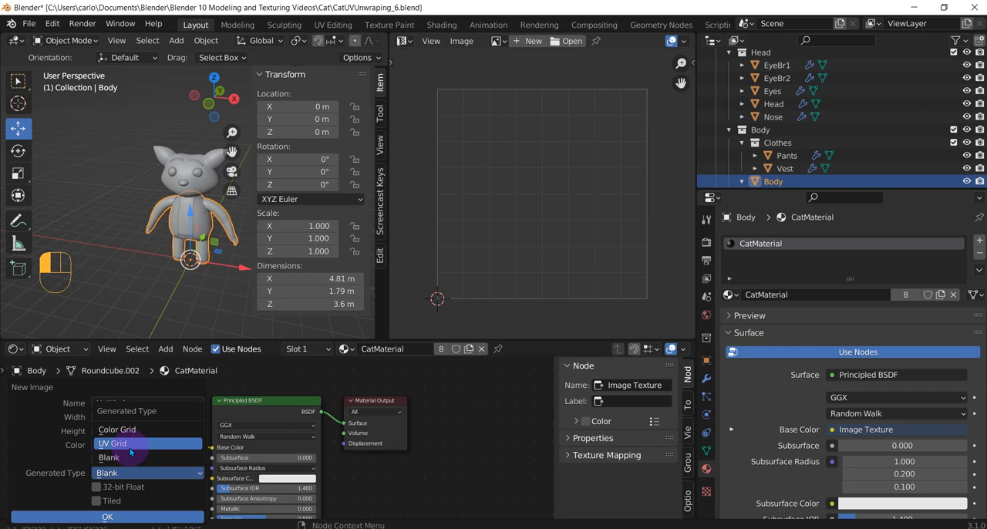
left_click(123, 444)
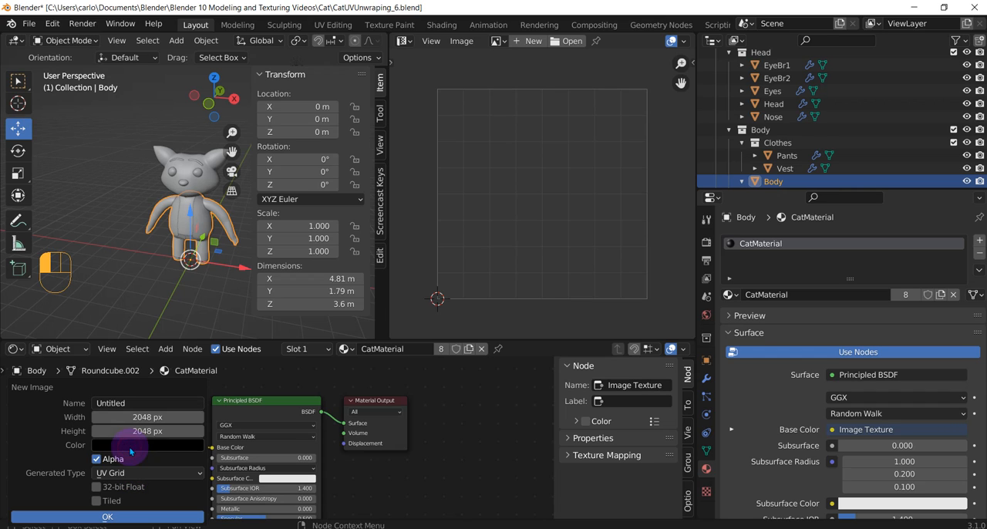
left_click(106, 516)
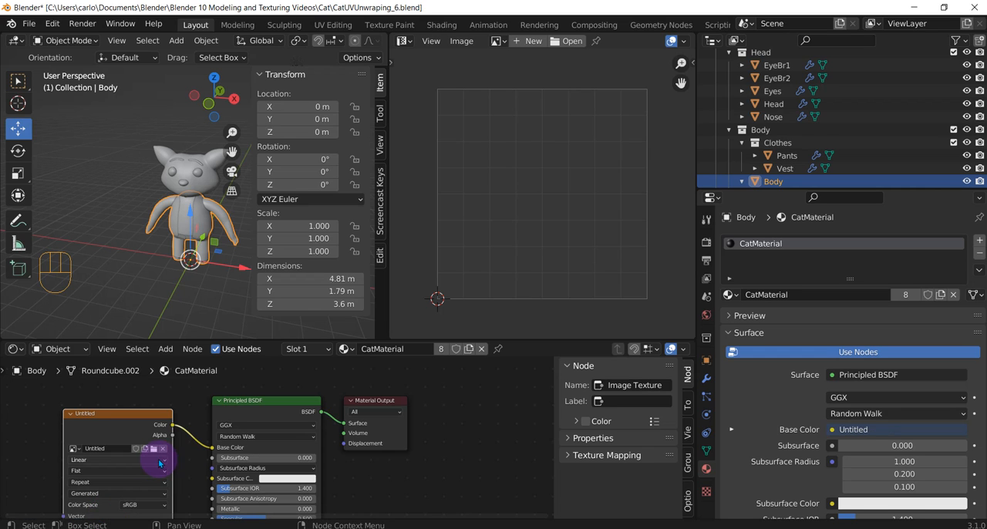
Select all the cat parts with Body active and widen the 3D Viewport area
middle_click_drag(161, 461, 155, 445)
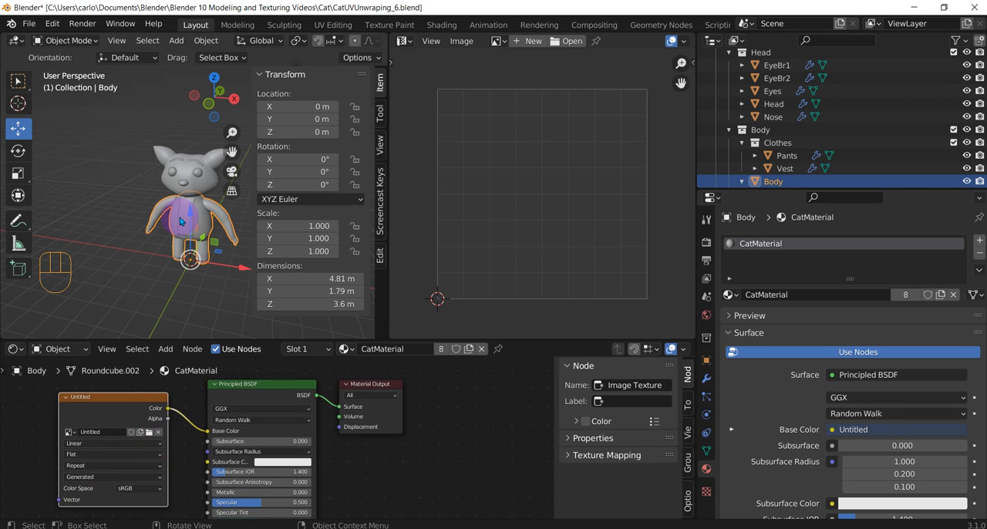
left_click_drag(143, 130, 213, 268)
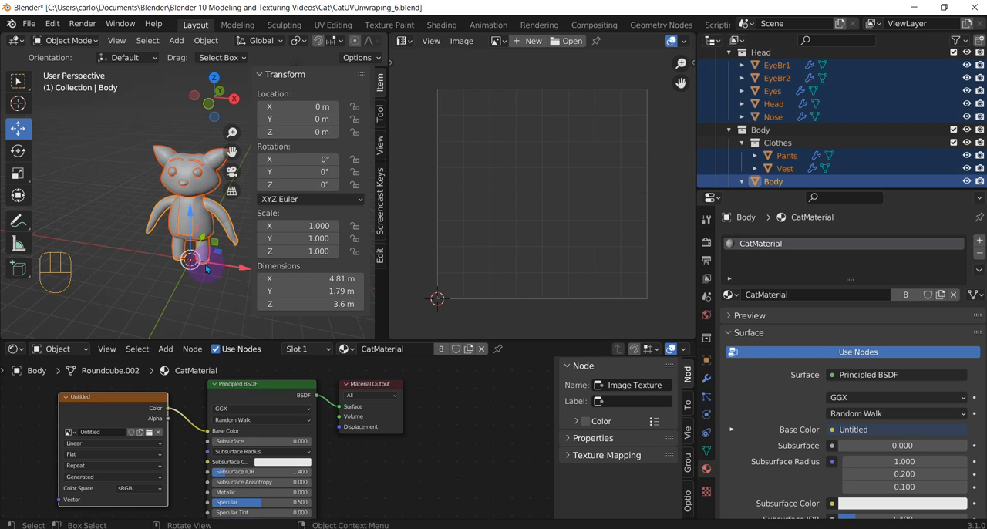
middle_click_drag(213, 269, 246, 224)
scroll(846, 108, "up", 2)
scroll(827, 136, "down", 2)
scroll(826, 135, "down", 2)
scroll(813, 171, "down", 2)
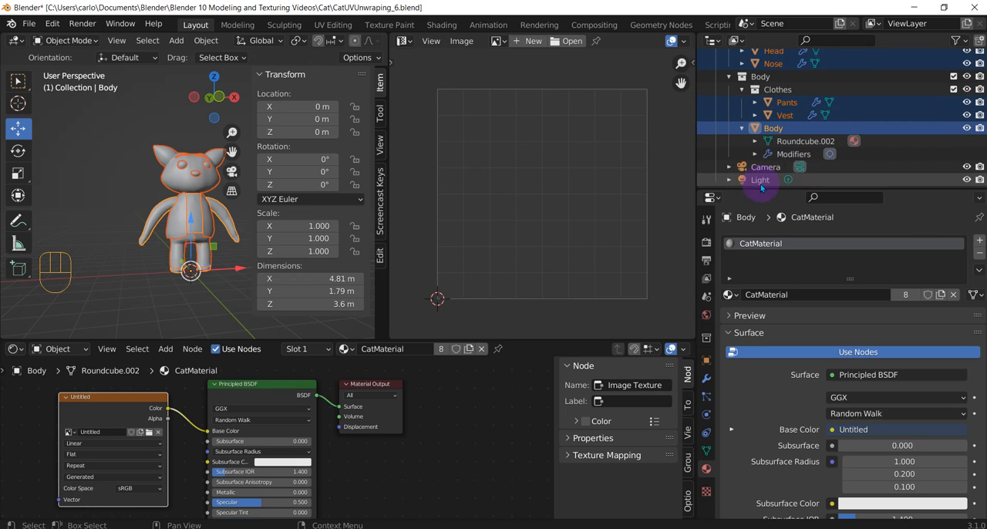
scroll(147, 184, "down", 2)
middle_click_drag(149, 185, 136, 204)
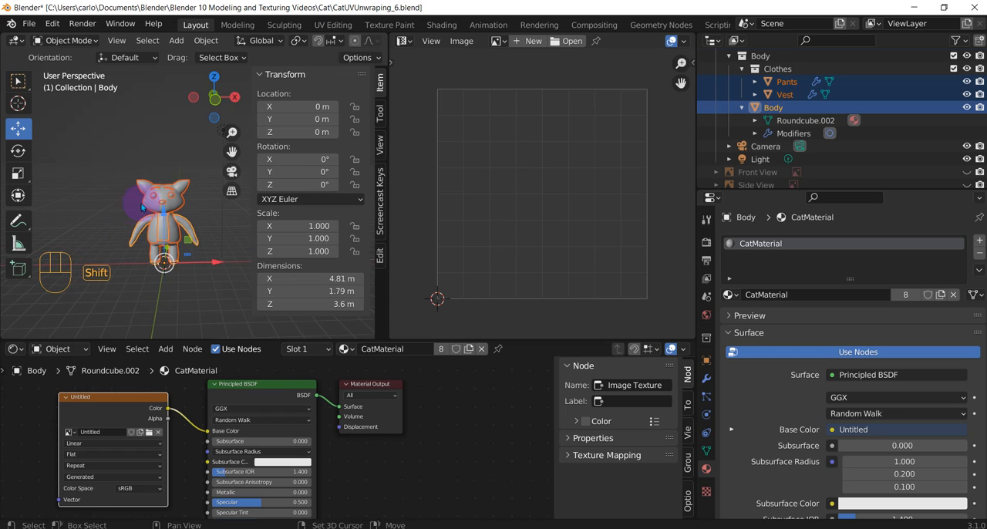
scroll(150, 204, "up", 2)
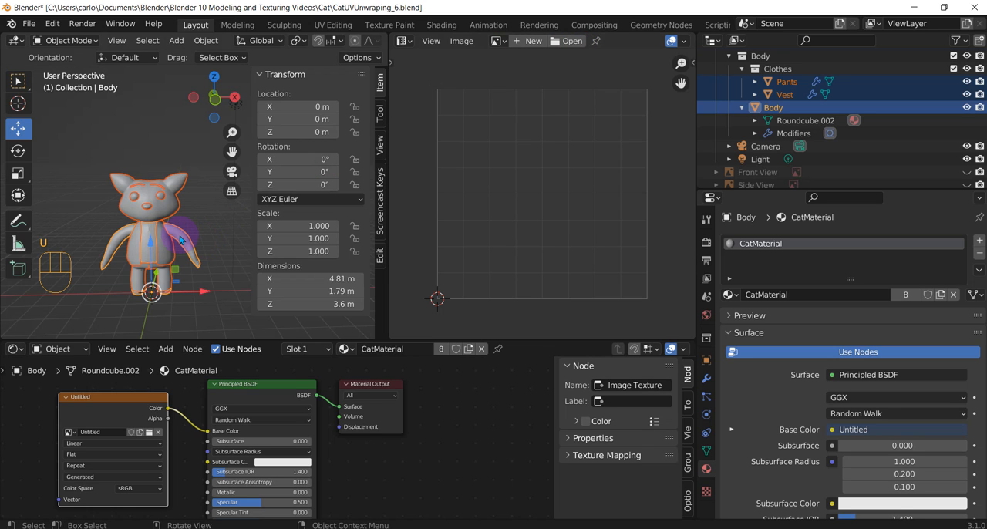
left_click_drag(388, 181, 516, 175)
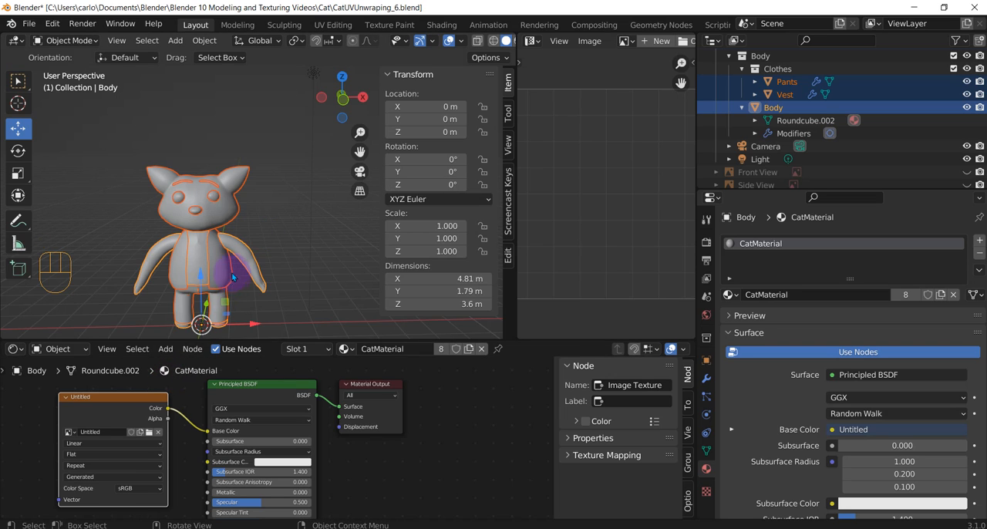
scroll(233, 279, "up", 2)
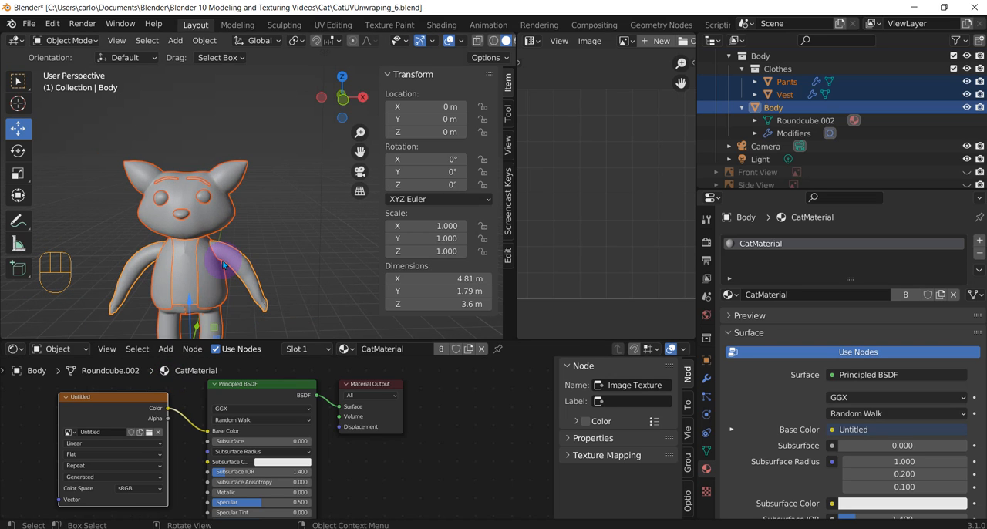
Enter Edit Mode for the cat parts, select all their faces in face select mode, and unwrap them together with Unwrap
key("Tab")
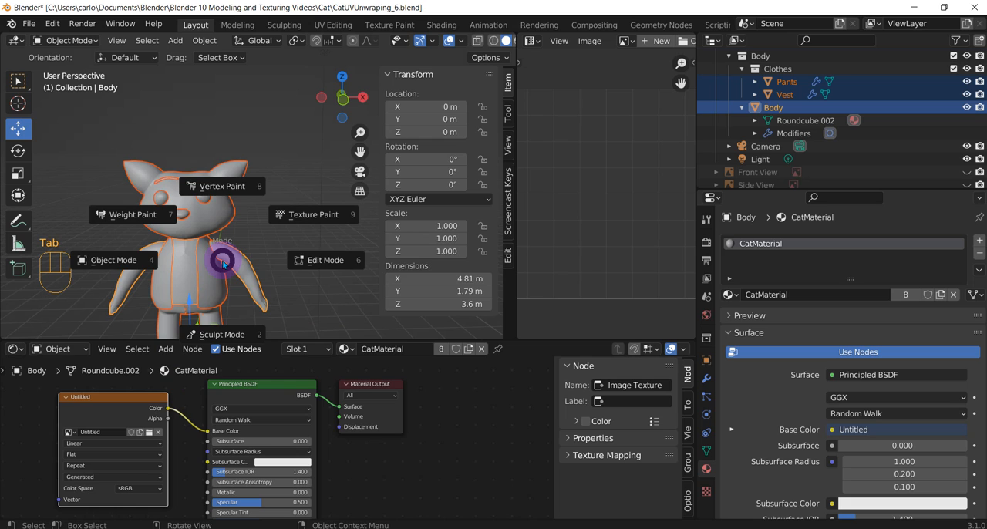
left_click(326, 258)
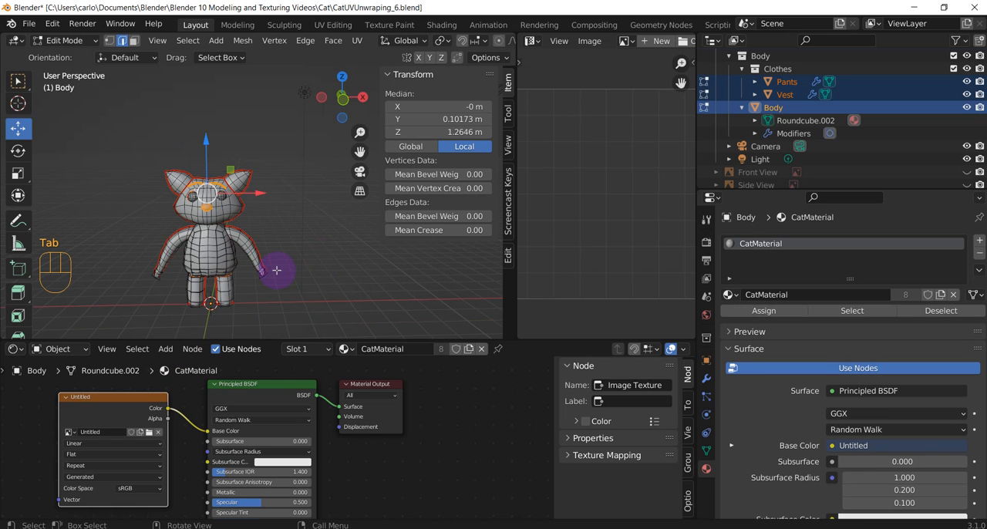
left_click(134, 40)
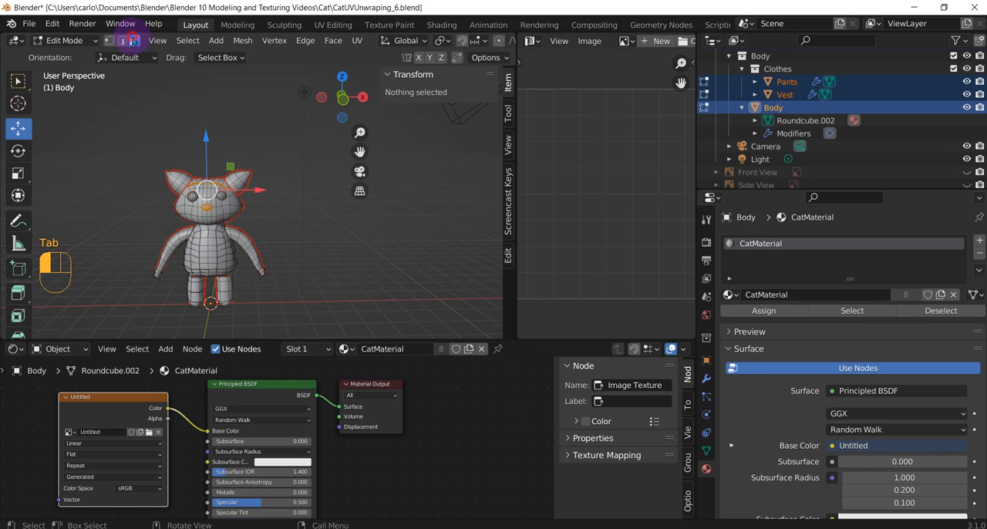
key("a")
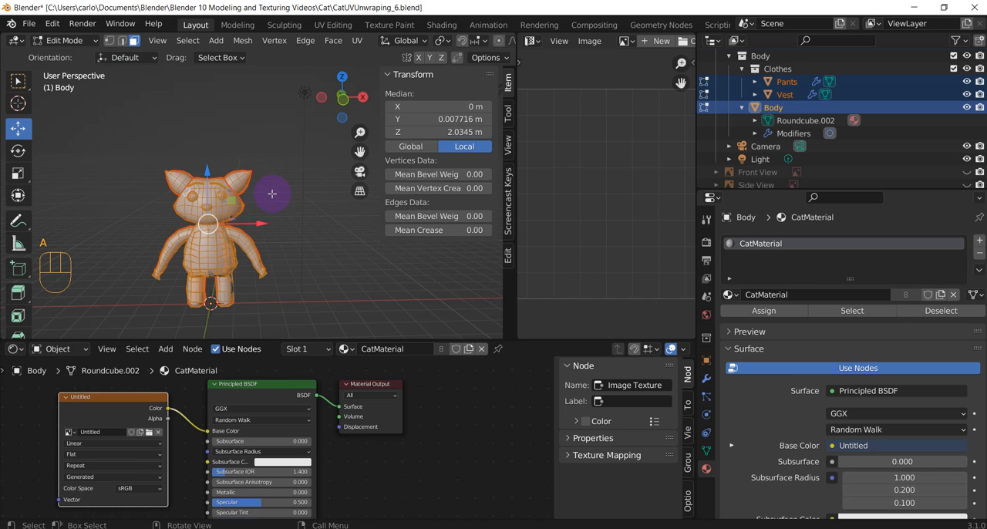
key("u")
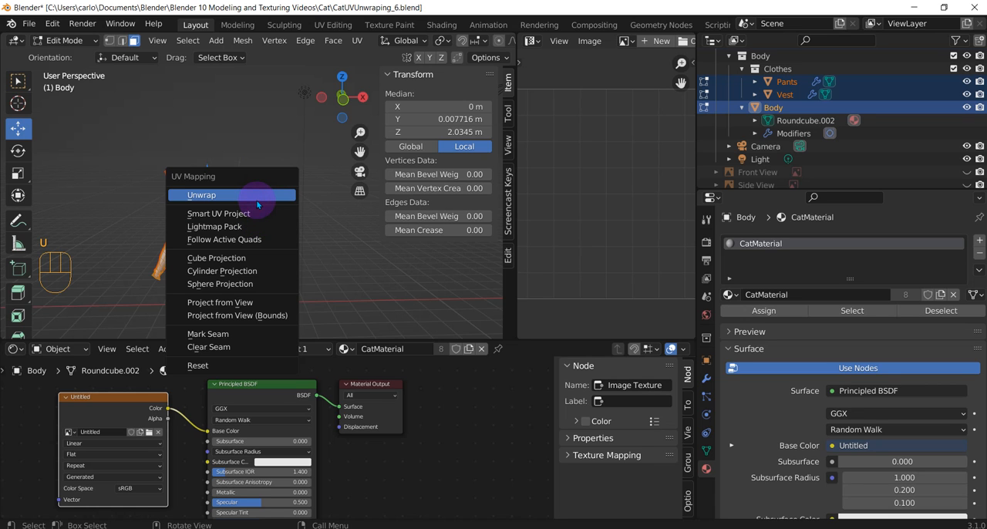
left_click(256, 200)
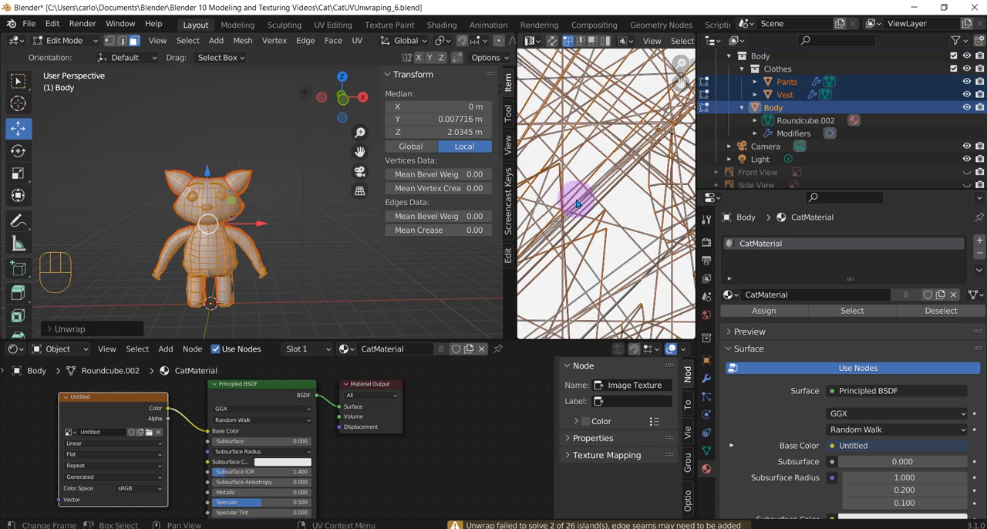
Widen the UV Editor area to make room for the unwrapped cat layout
scroll(579, 202, "down", 10)
middle_click_drag(598, 198, 639, 221)
scroll(601, 199, "up", 1)
scroll(601, 199, "down", 2)
scroll(194, 245, "up", 3)
middle_click_drag(213, 248, 67, 209)
scroll(66, 209, "up", 4)
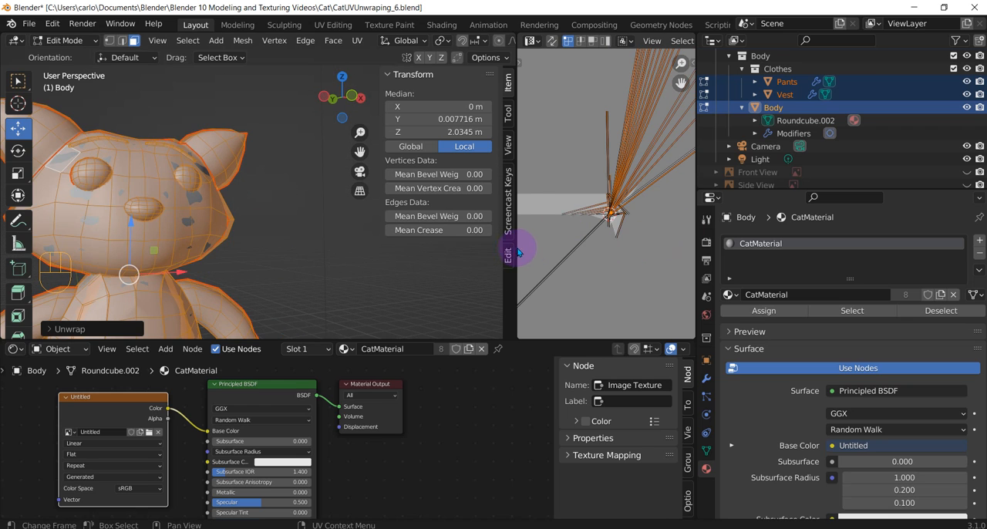
left_click_drag(515, 247, 266, 229)
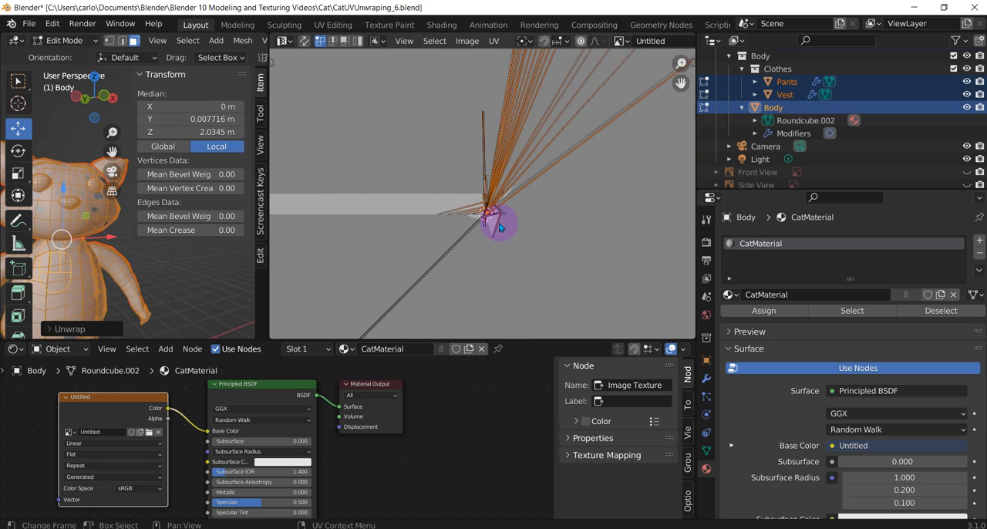
Examine the unwrapped UV islands in and around the image bounds for stretched or overlapping geometry
scroll(485, 235, "up", 8)
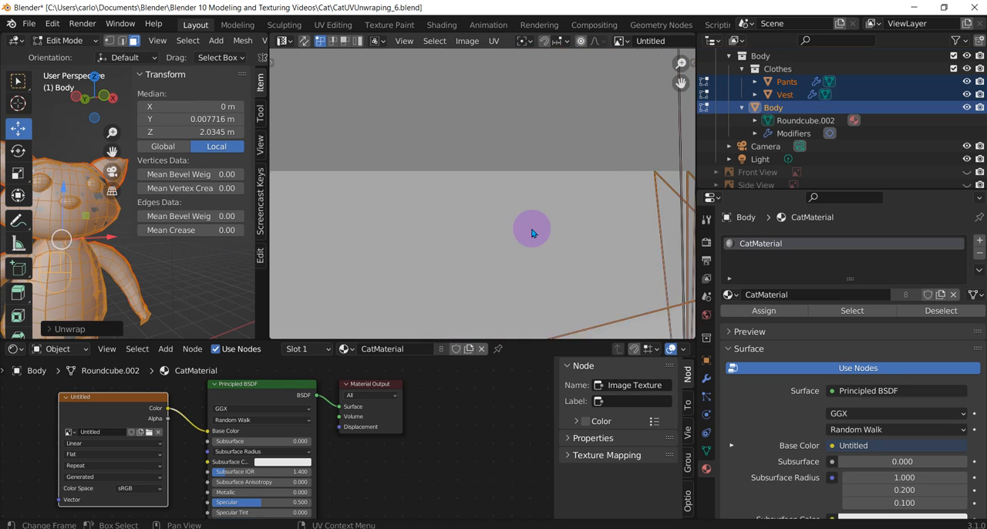
scroll(321, 226, "down", 3)
scroll(195, 263, "down", 2)
scroll(489, 262, "down", 2)
scroll(526, 263, "up", 8)
middle_click_drag(514, 213, 455, 69)
scroll(546, 209, "up", 8)
middle_click_drag(596, 260, 441, 113)
scroll(567, 178, "down", 10)
scroll(536, 407, "up", 1)
scroll(596, 201, "up", 1)
middle_click_drag(564, 199, 363, 263)
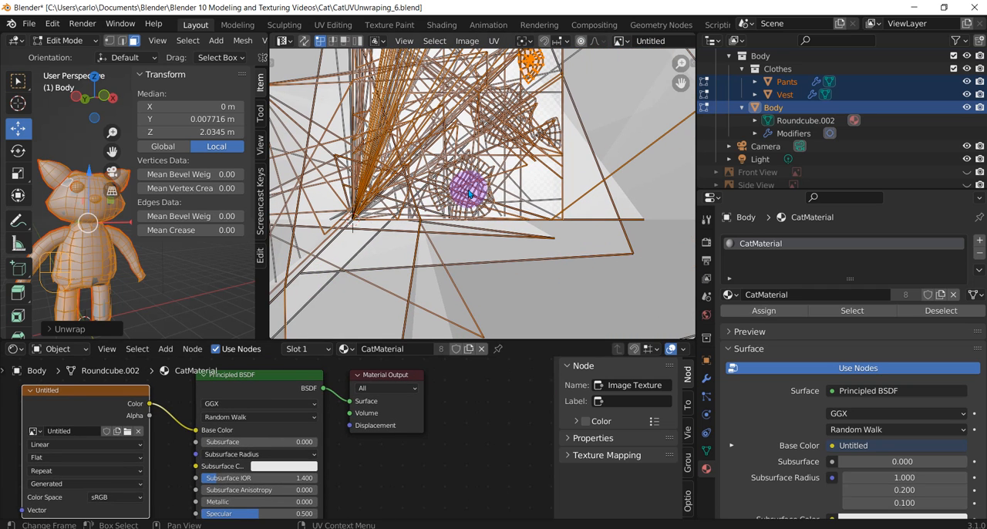
Deselect all UVs and inspect how the cat parts' islands overlap and extend beyond the image bounds
key("alt+a")
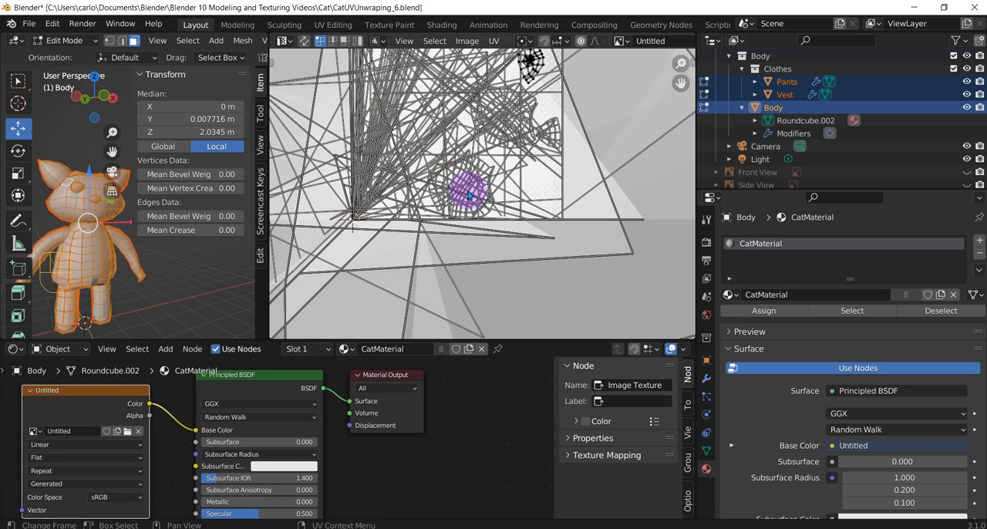
scroll(409, 214, "down", 2)
scroll(396, 209, "down", 3)
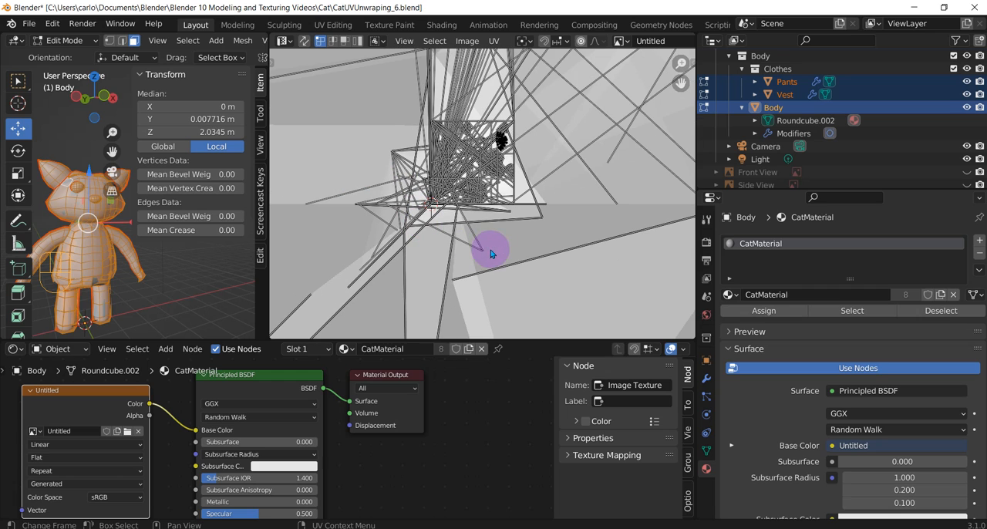
scroll(163, 276, "down", 2)
middle_click_drag(180, 273, 130, 265)
scroll(576, 229, "down", 2)
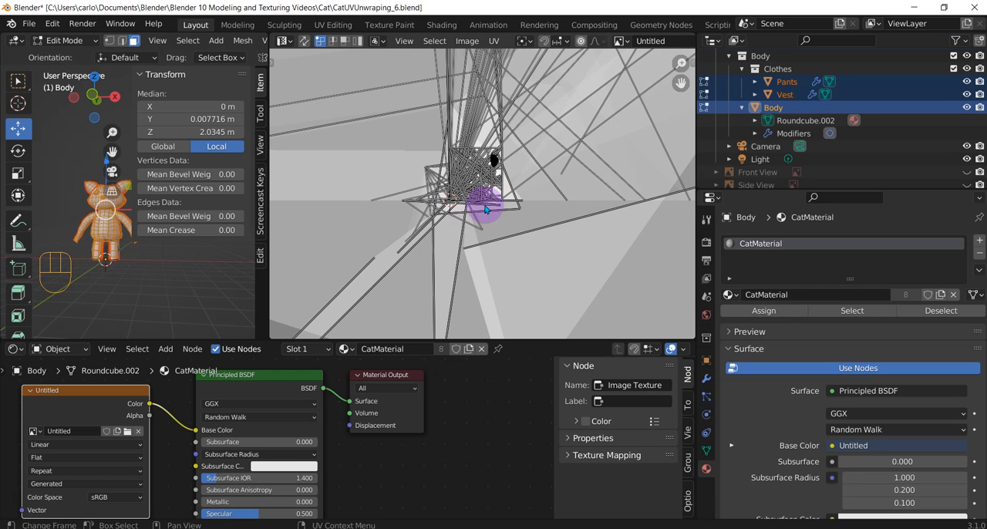
scroll(436, 234, "down", 4)
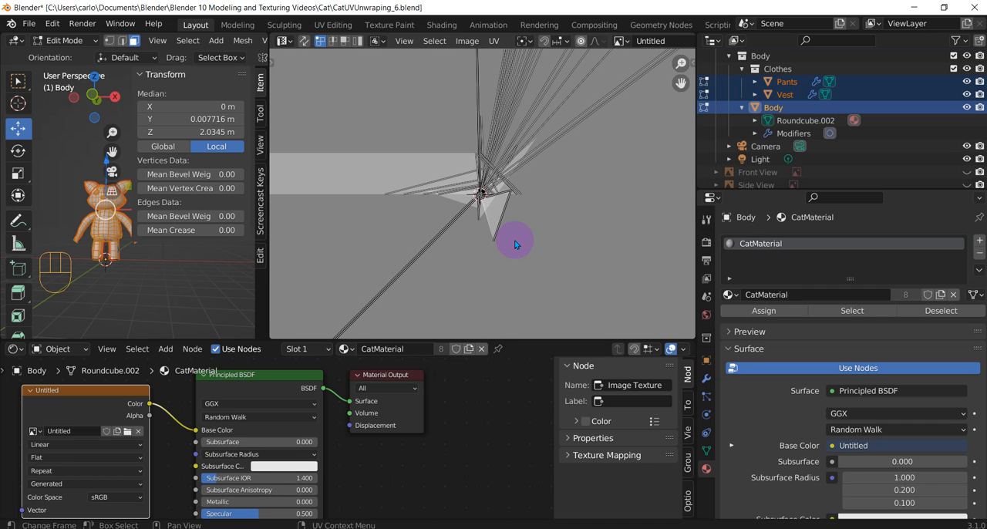
scroll(515, 245, "down", 2)
scroll(515, 244, "up", 6)
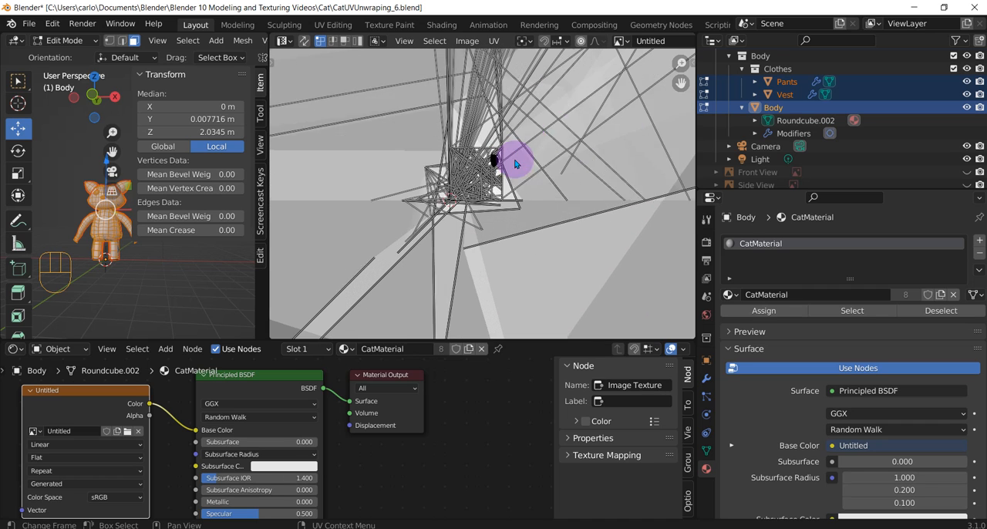
scroll(88, 262, "up", 3)
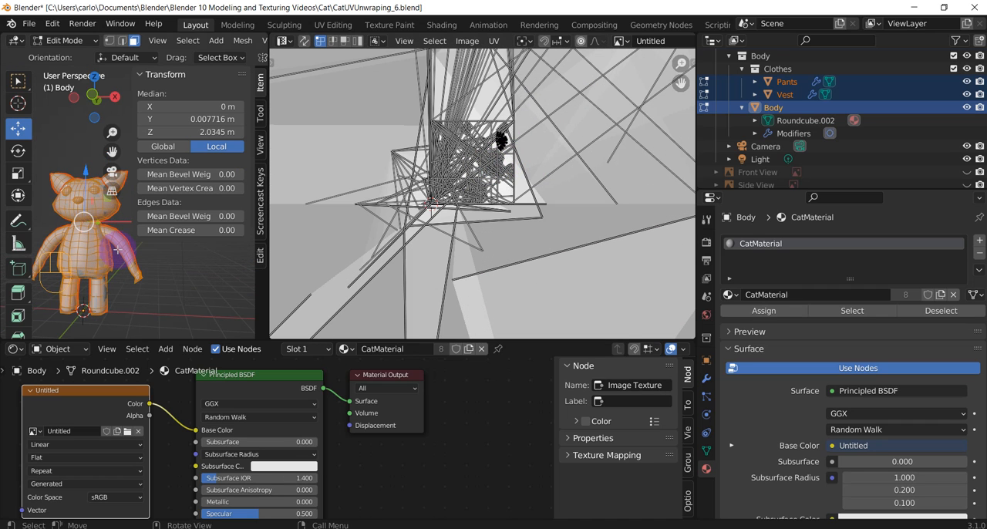
scroll(524, 128, "up", 5)
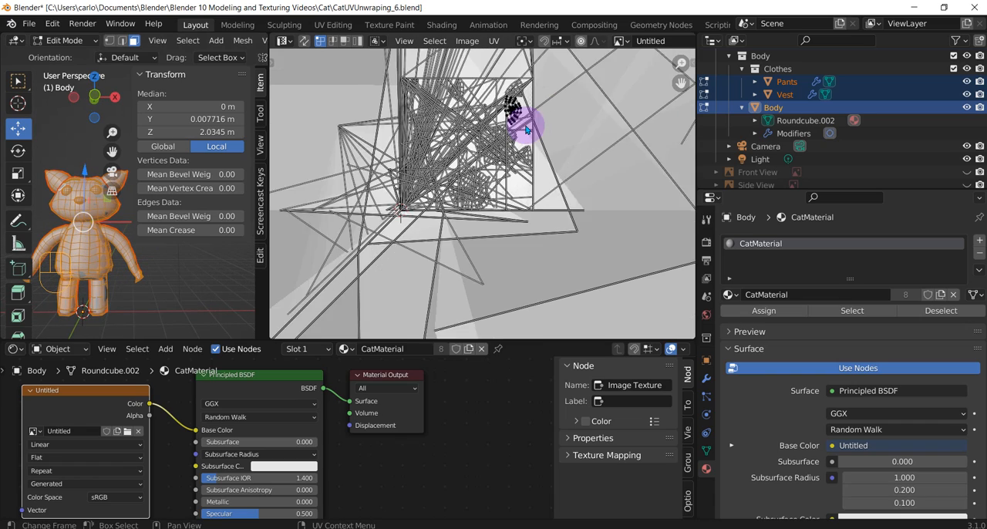
scroll(463, 219, "down", 5)
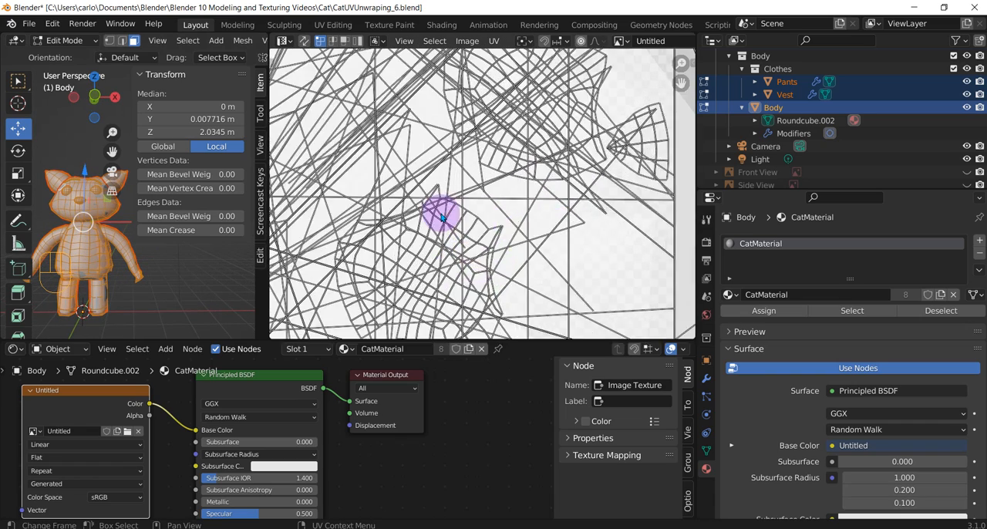
scroll(442, 217, "down", 1)
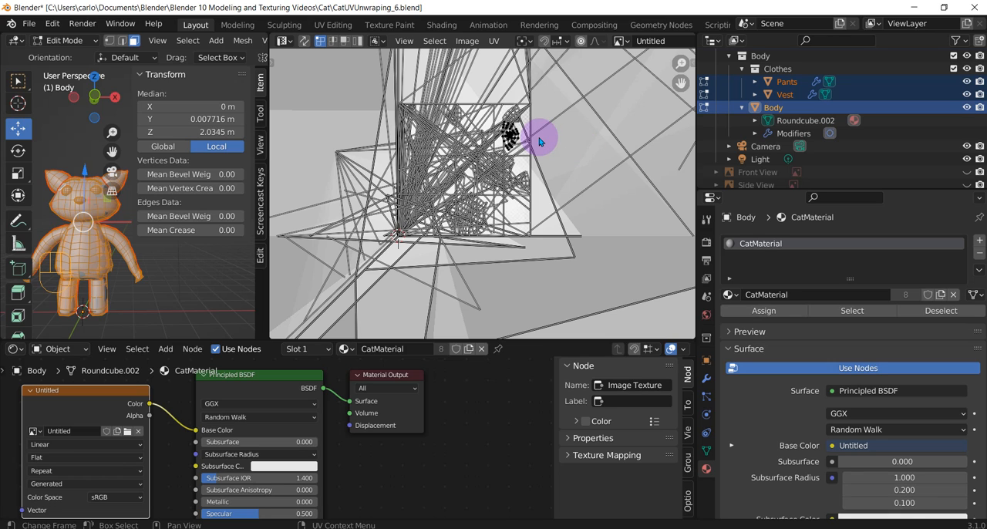
Select all UVs and arrange them with Pack Islands
key("a")
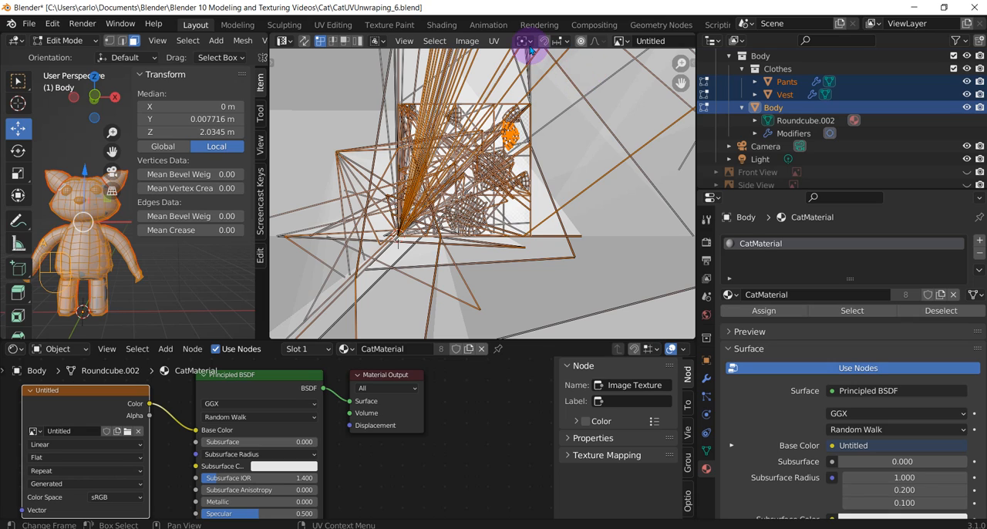
left_click(496, 41)
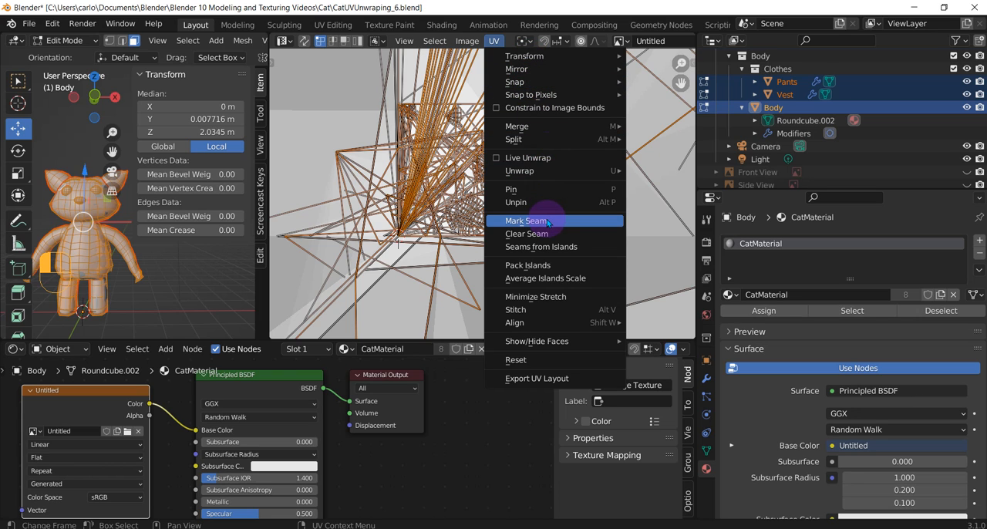
left_click(563, 265)
scroll(545, 236, "down", 5)
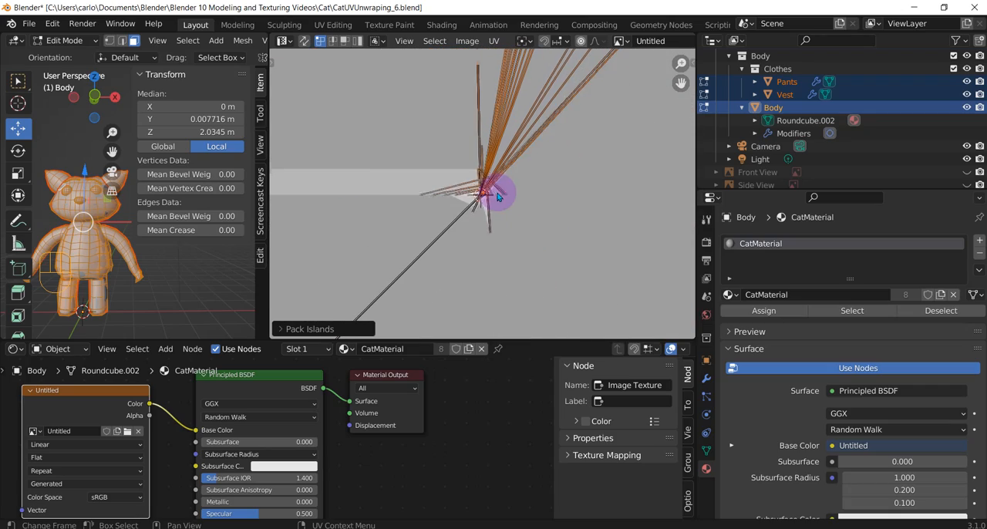
scroll(496, 192, "up", 8)
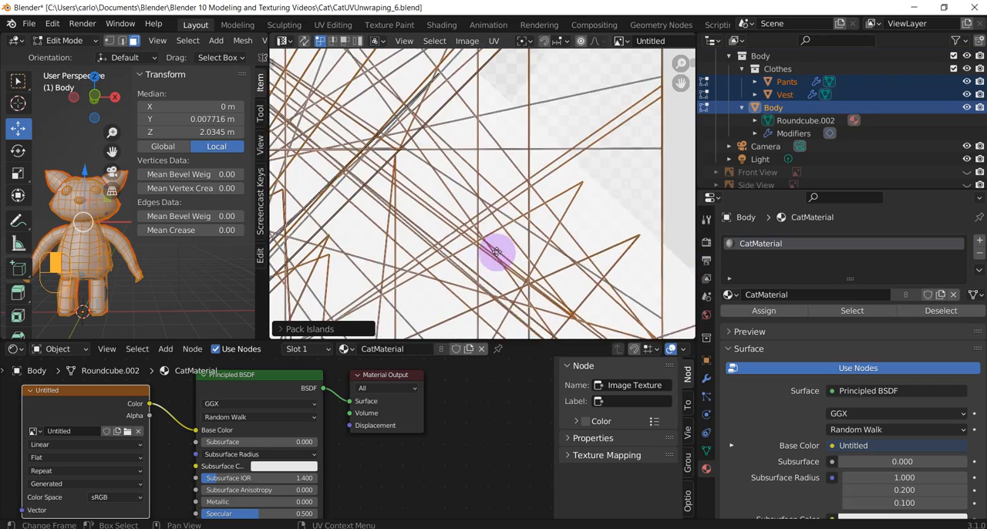
scroll(495, 247, "down", 6)
scroll(486, 209, "up", 6)
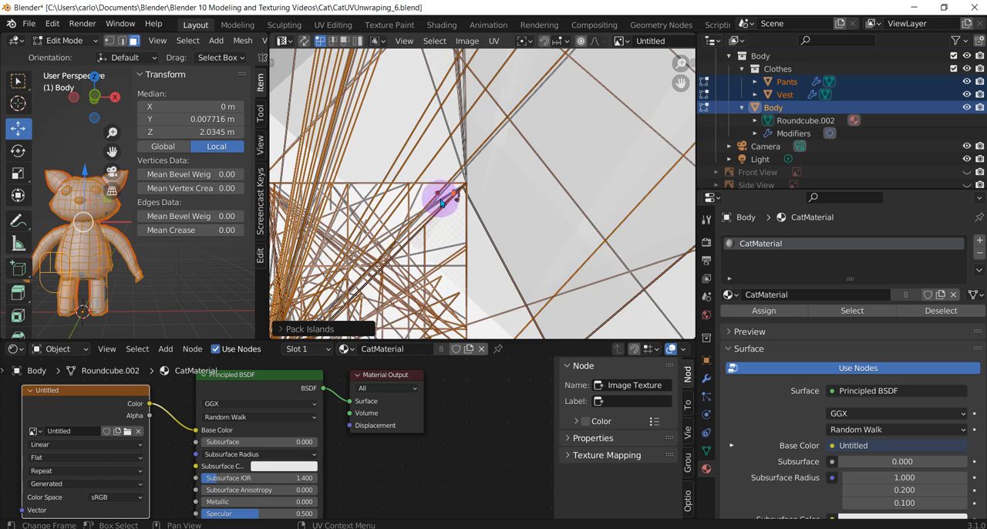
Select the linked rounded, grid-like UV island below the small fan-shaped islands and shift it sideways
scroll(527, 196, "up", 6)
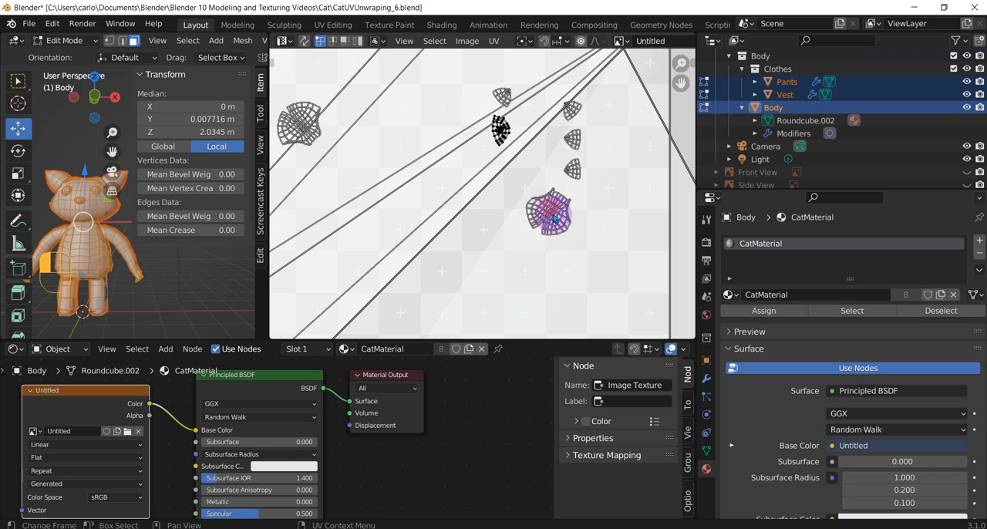
left_click_drag(553, 216, 561, 234)
key("l")
left_click_drag(560, 226, 509, 228)
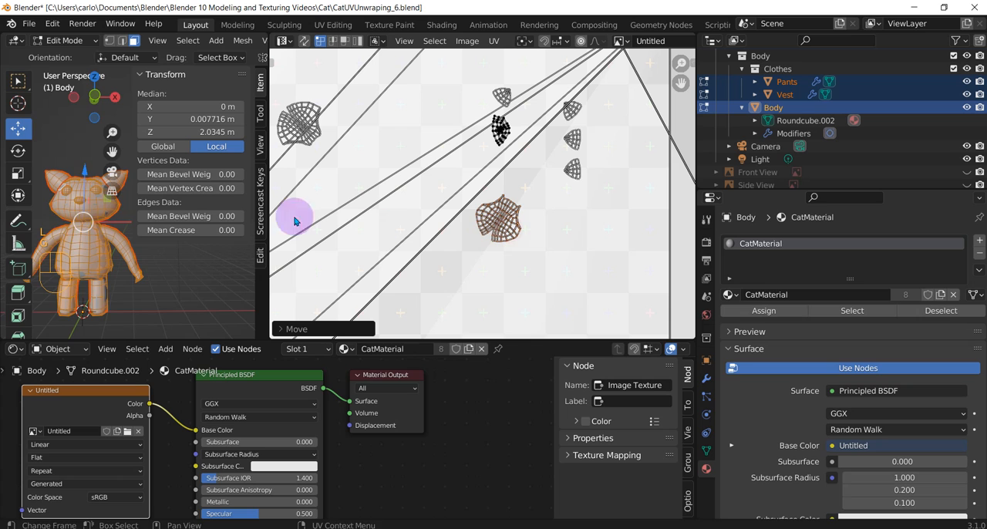
Widen the 3D Viewport and show the cat's checker texture in Object Mode with Material Preview shading
mouse_move(102, 223)
middle_mouse_down()
mouse_move(93, 224)
mouse_move(104, 225)
middle_mouse_up()
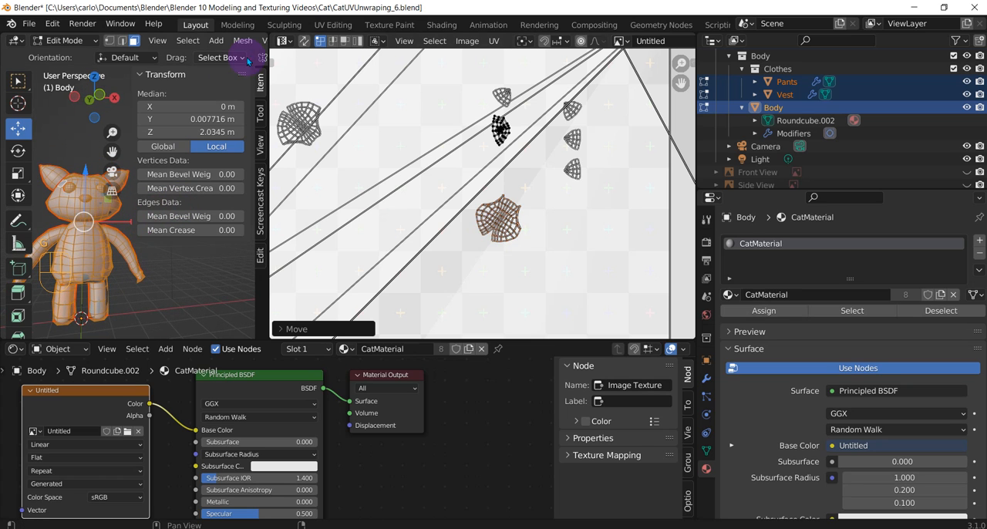
left_click_drag(265, 59, 581, 94)
left_click_drag(604, 47, 668, 42)
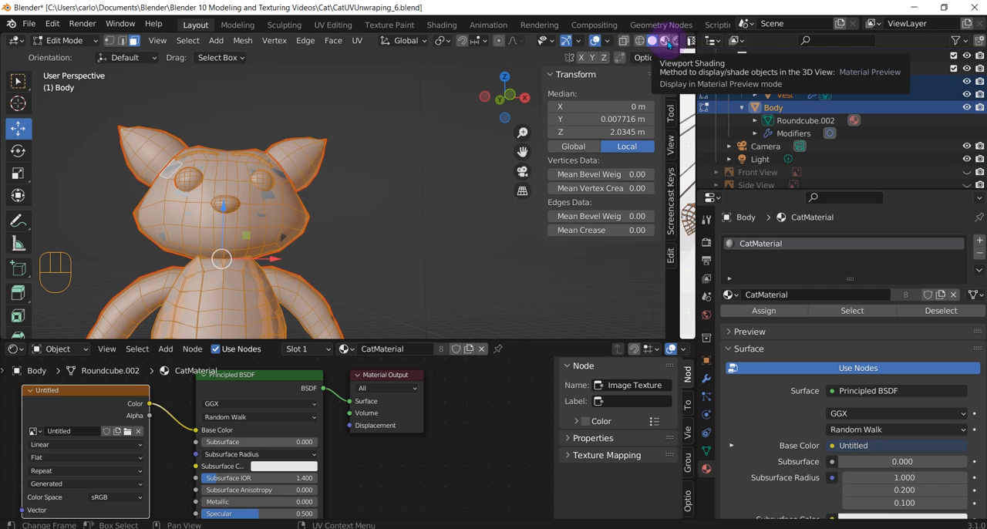
left_click(664, 41)
mouse_move(279, 219)
middle_mouse_down()
mouse_move(265, 231)
mouse_move(278, 255)
middle_mouse_up()
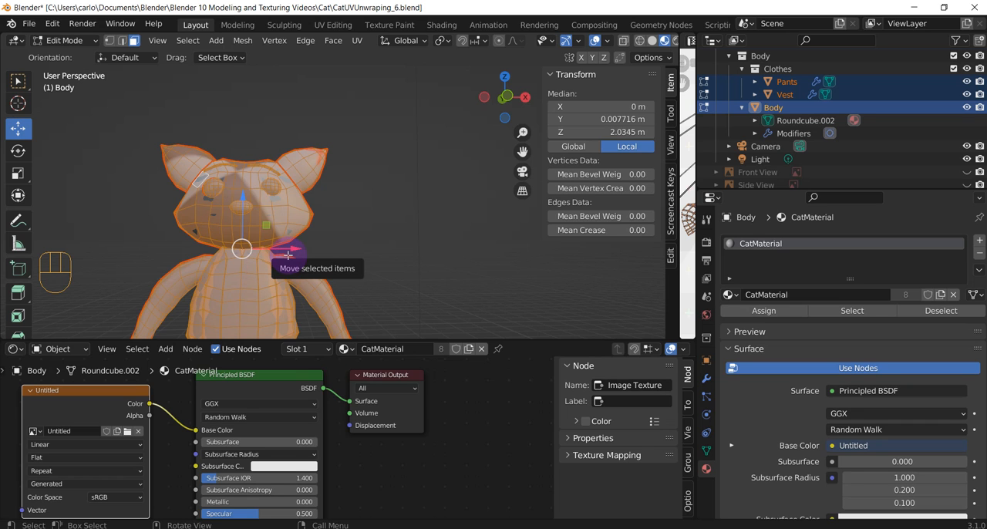
key("Tab")
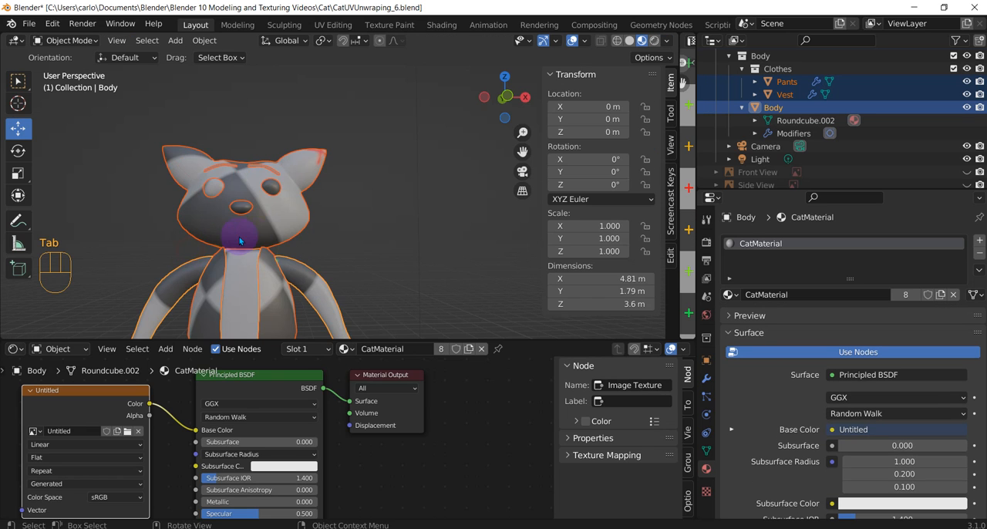
middle_click_drag(315, 271, 322, 240)
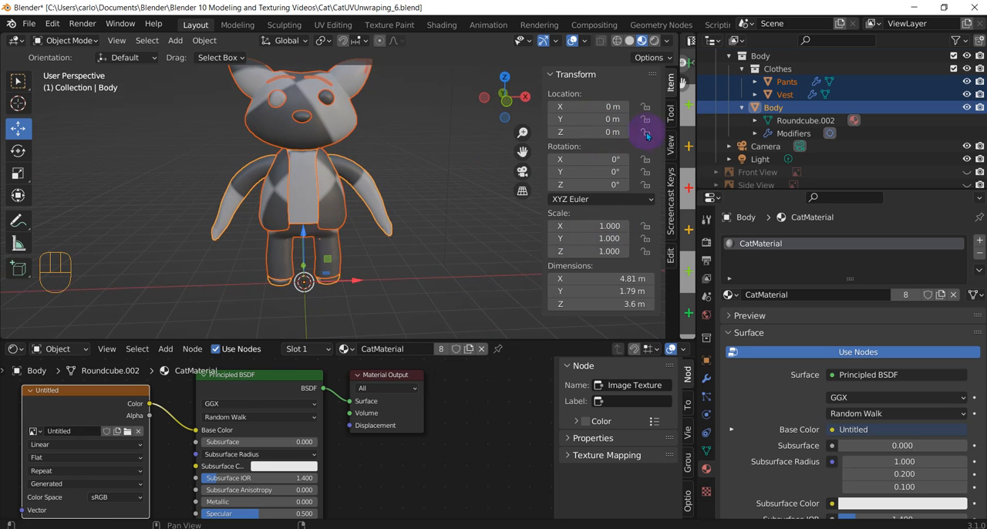
Widen the Image Editor area to view the UV Grid image, and select only the cat's Head
left_click_drag(664, 138, 378, 146)
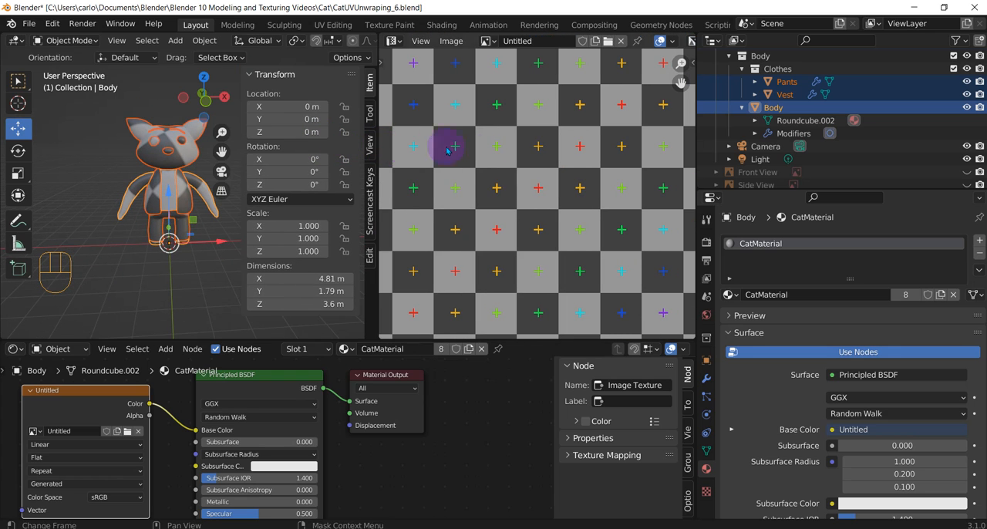
scroll(440, 209, "down", 6)
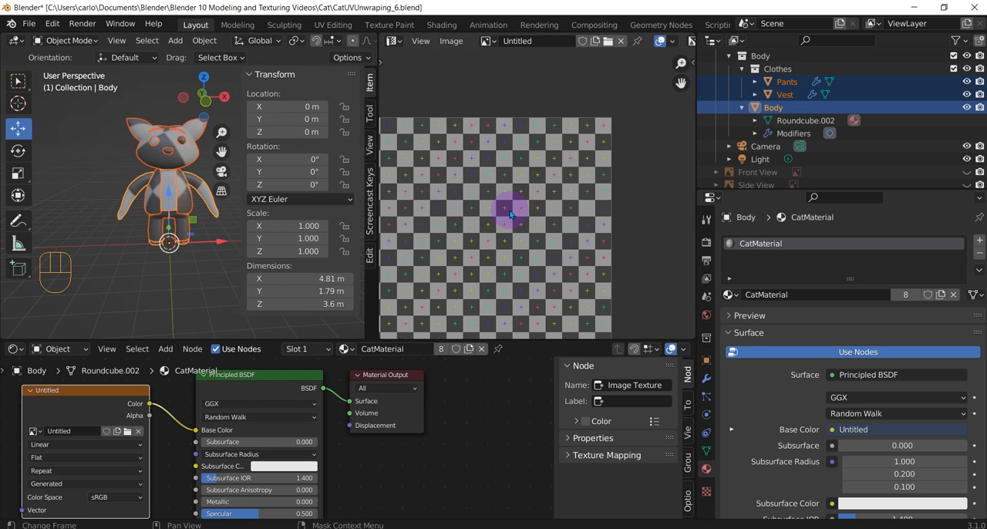
scroll(472, 249, "up", 4)
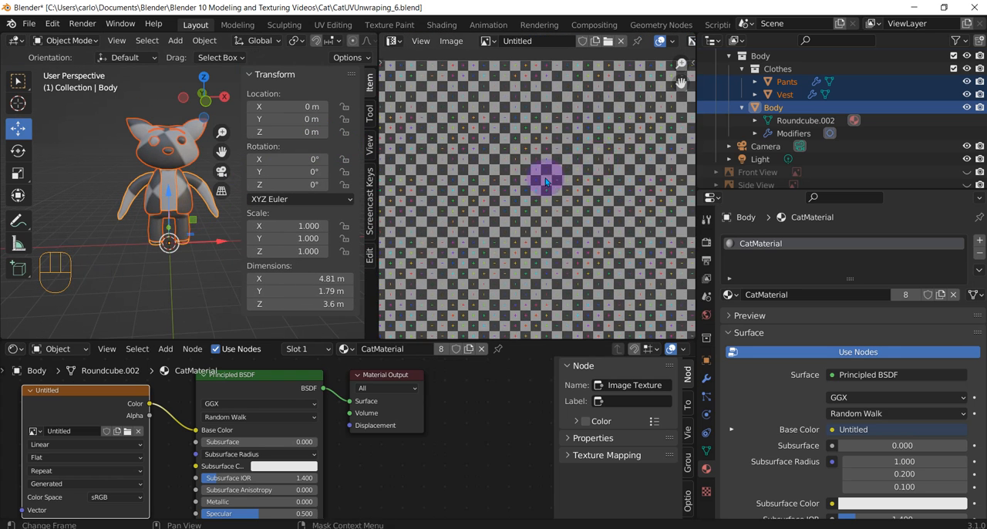
left_click(169, 139)
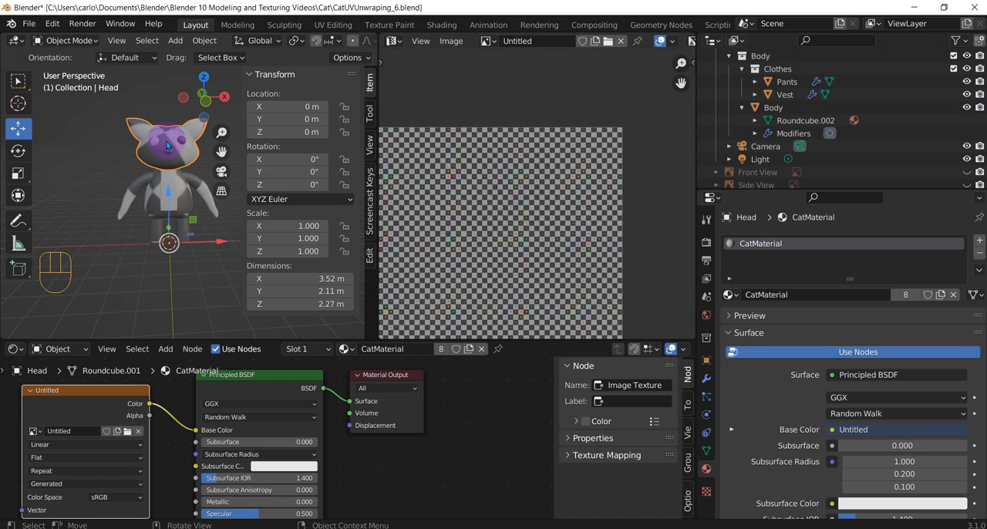
Enter Edit Mode on the cat's Head, select all its faces and unwrap them
key("Tab")
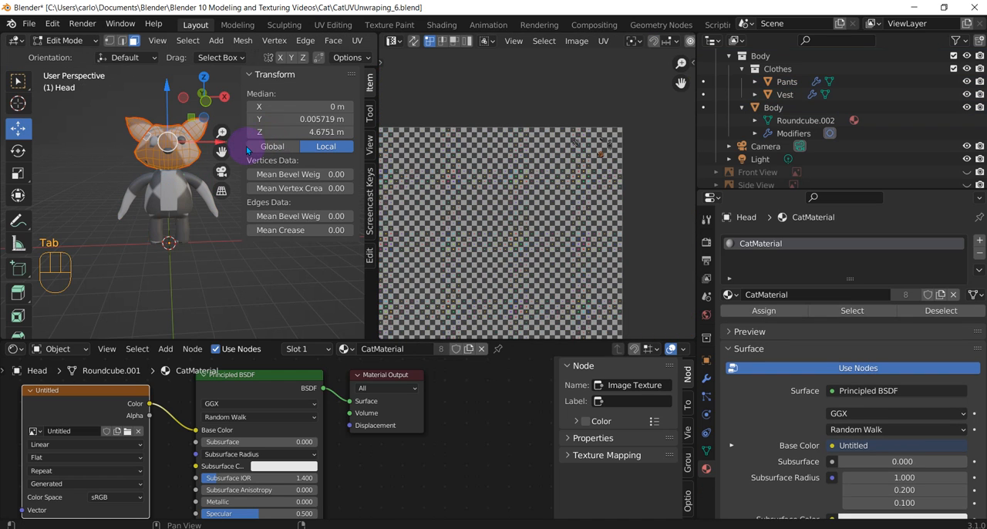
key("a")
scroll(181, 156, "up", 1)
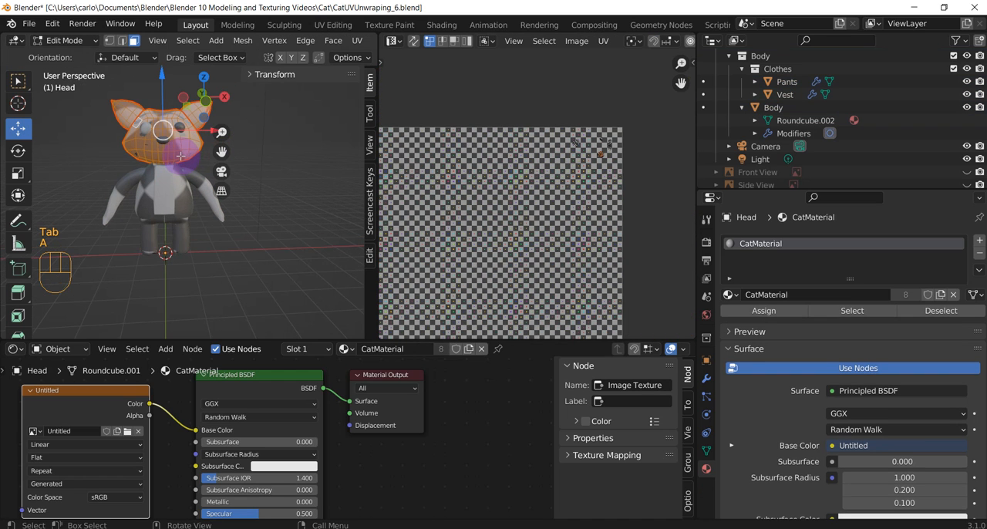
middle_click_drag(181, 155, 219, 164)
left_click(170, 152)
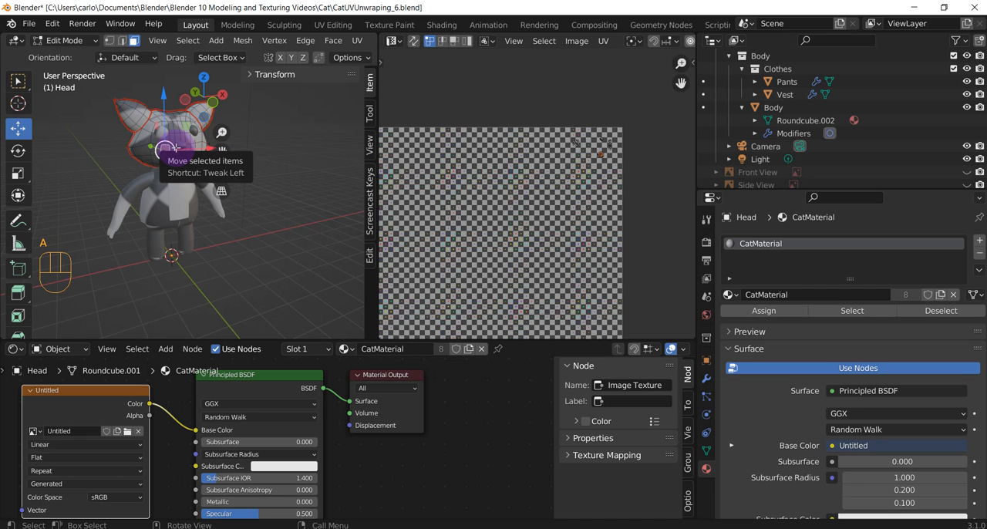
key("a")
middle_click_drag(176, 174, 164, 169)
scroll(396, 188, "down", 1)
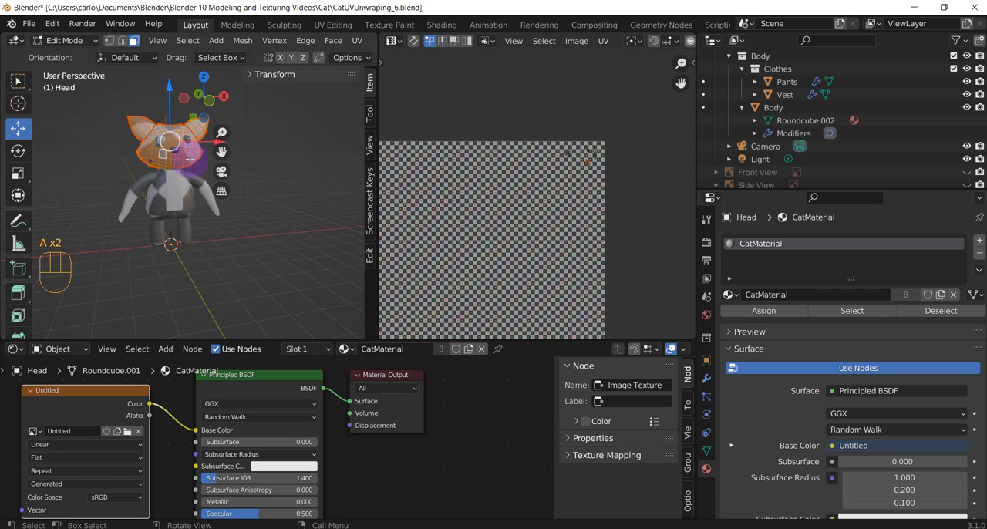
key("u")
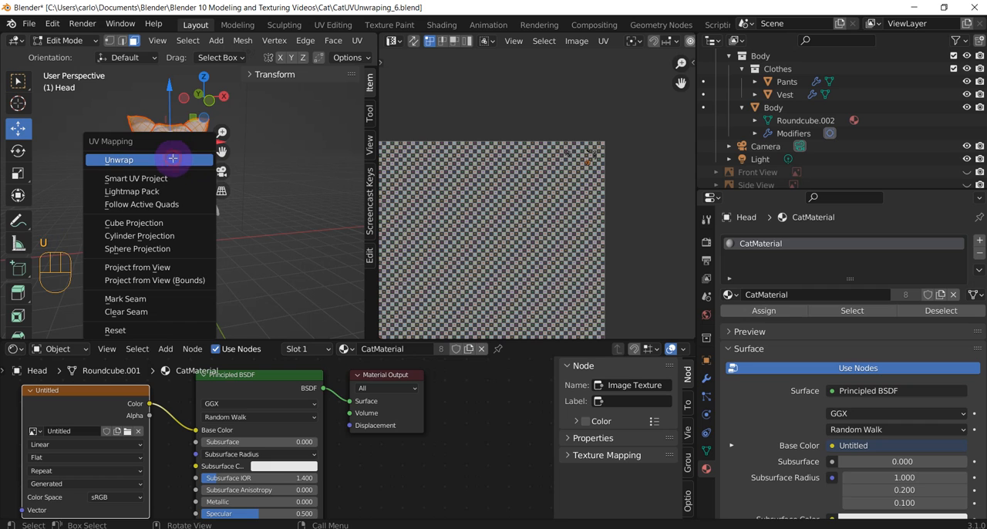
left_click(173, 159)
Examine the Head's unwrapped UV islands over the grid image and the checker pattern on its surface
scroll(506, 108, "up", 2)
middle_click_drag(545, 227, 486, 241)
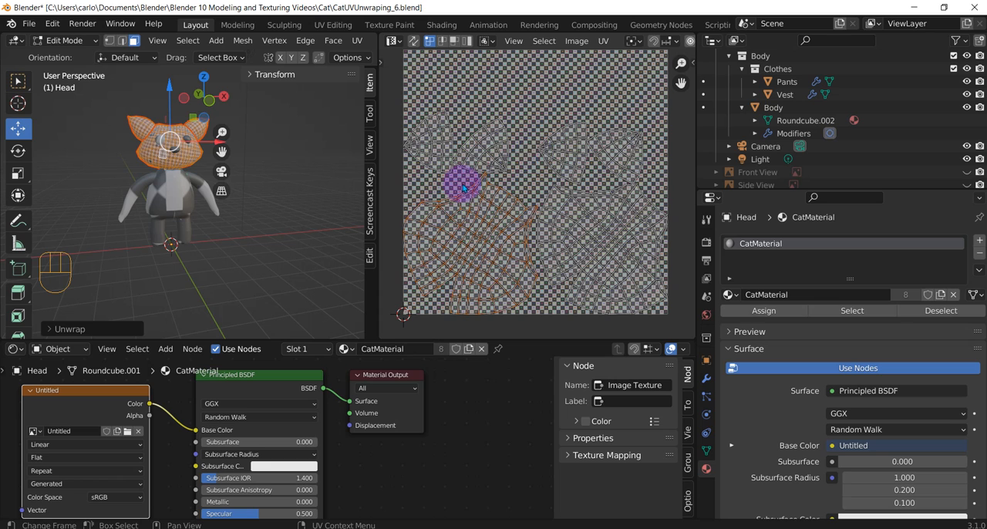
middle_click_drag(463, 187, 442, 189)
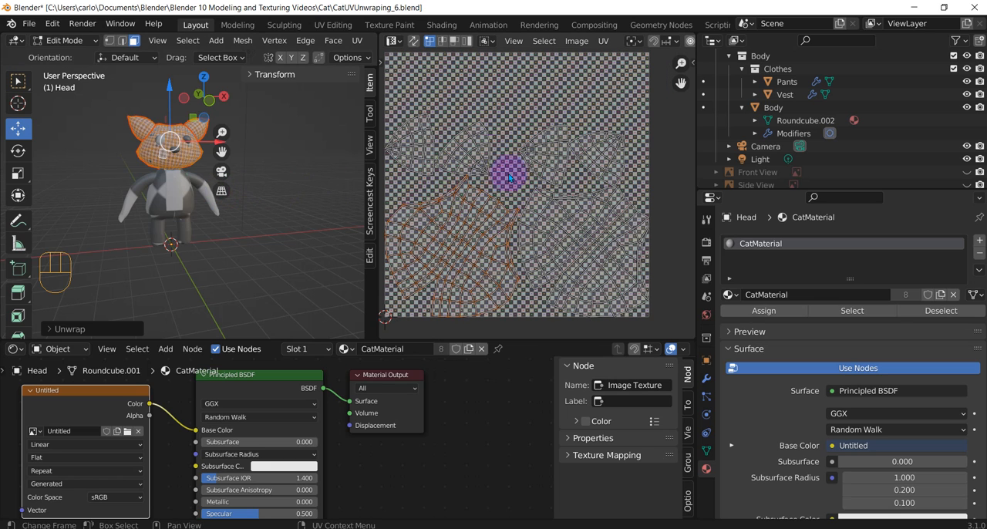
scroll(194, 181, "up", 3)
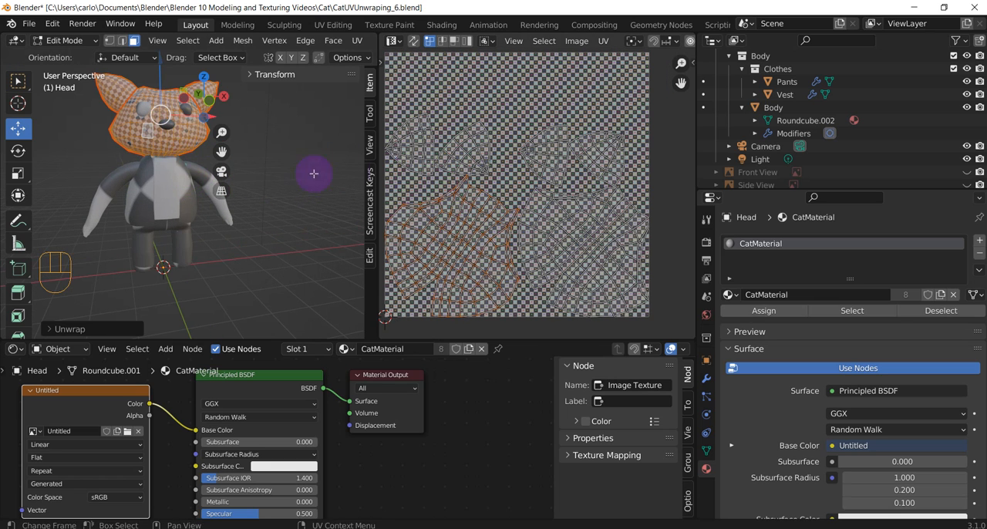
left_click_drag(221, 152, 224, 154)
left_click(176, 183)
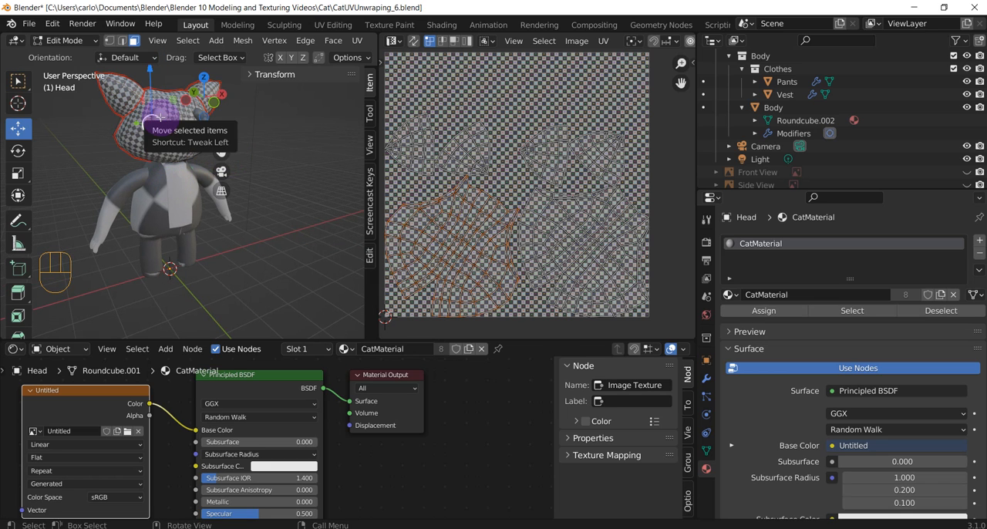
Return to Object Mode, select the Eyes and unwrap all their faces in Edit Mode
key("Tab")
left_click(62, 114)
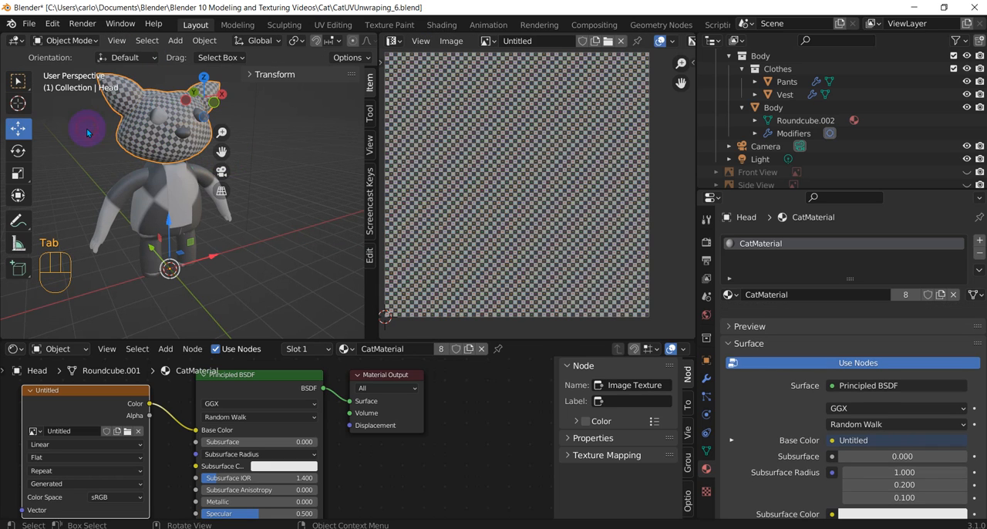
left_click(158, 117)
key("Tab")
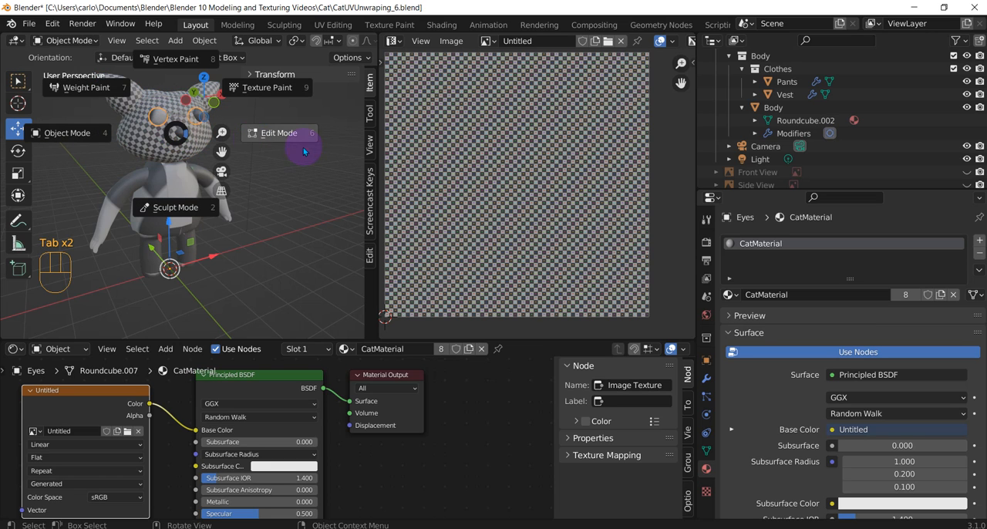
left_click(265, 135)
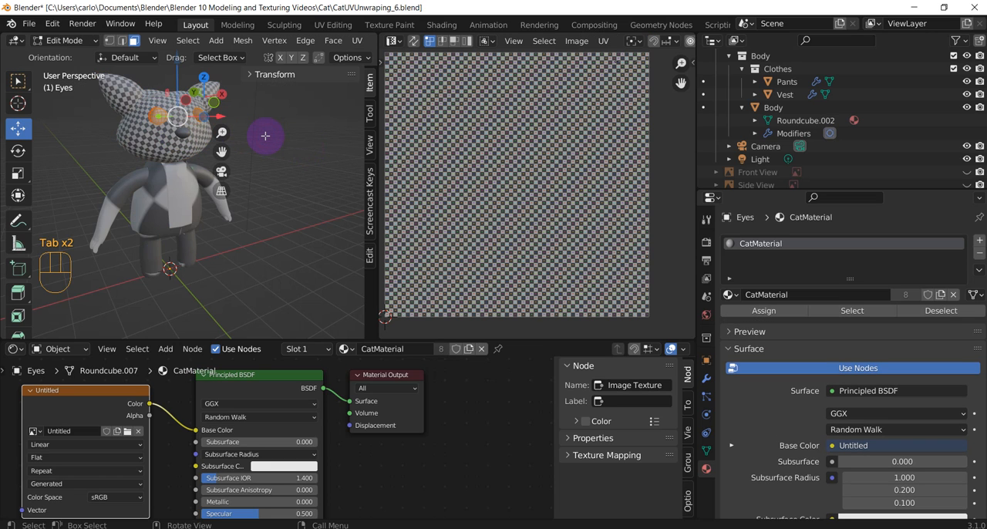
scroll(473, 165, "down", 1)
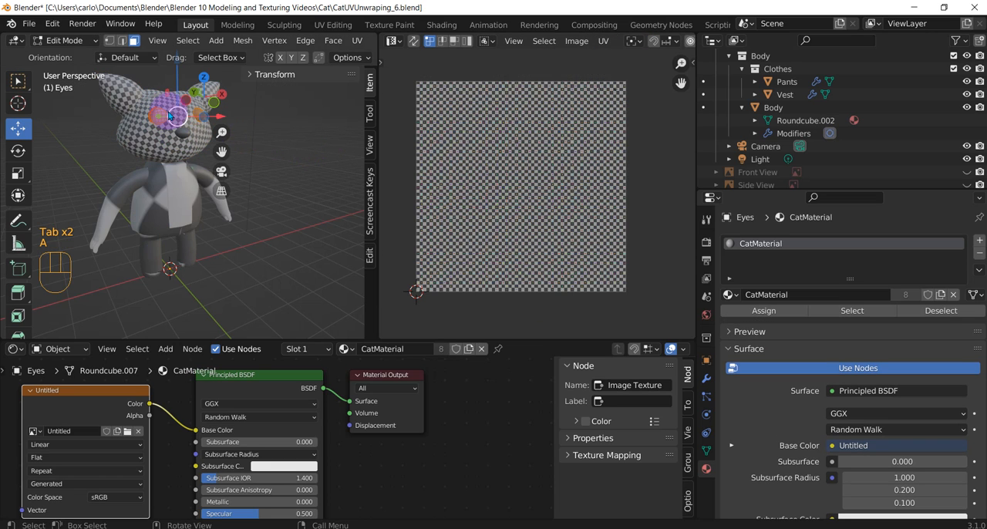
key("u")
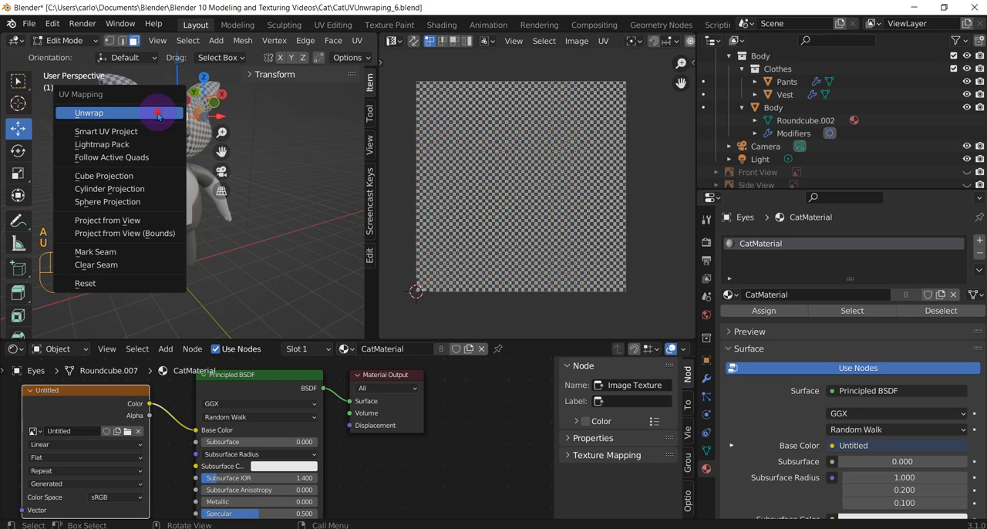
left_click(158, 113)
Switch from the Eyes to the Nose and unwrap all its faces in Edit Mode
scroll(120, 129, "up", 2)
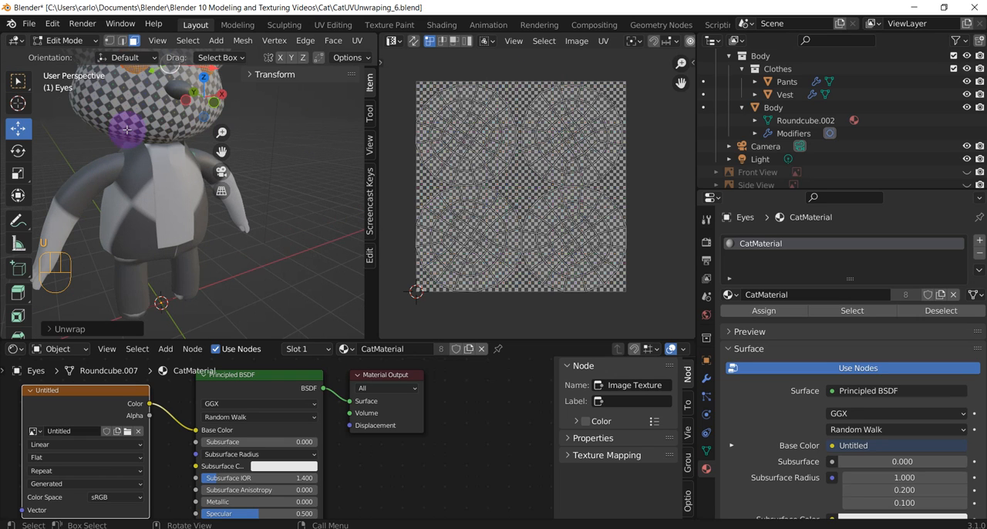
middle_click_drag(177, 159, 203, 229, "shift")
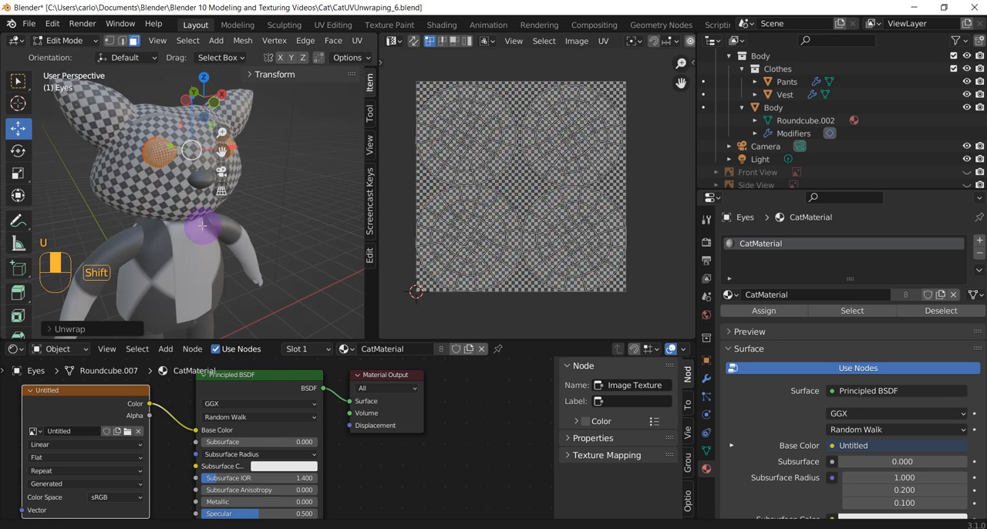
left_click(201, 178)
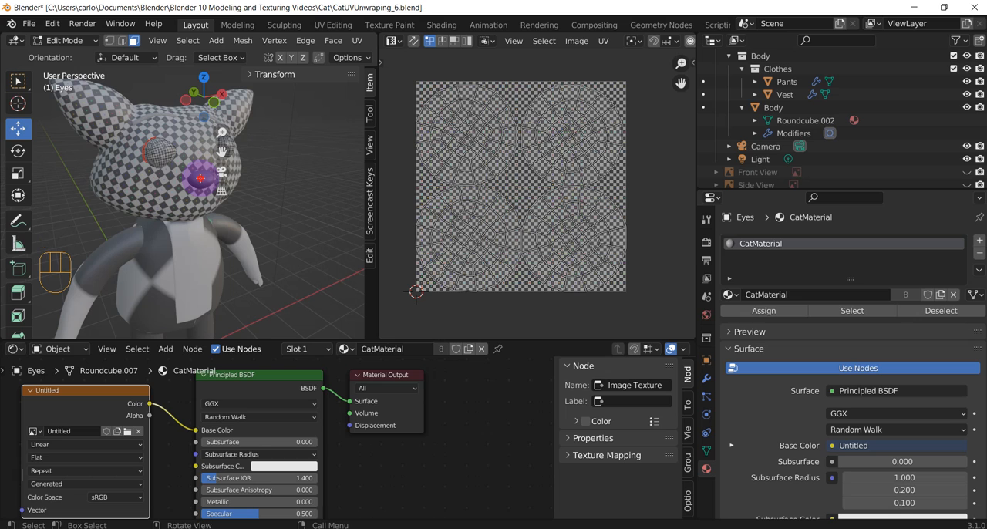
key("Tab")
left_click(93, 178)
left_click(201, 180)
key("Tab")
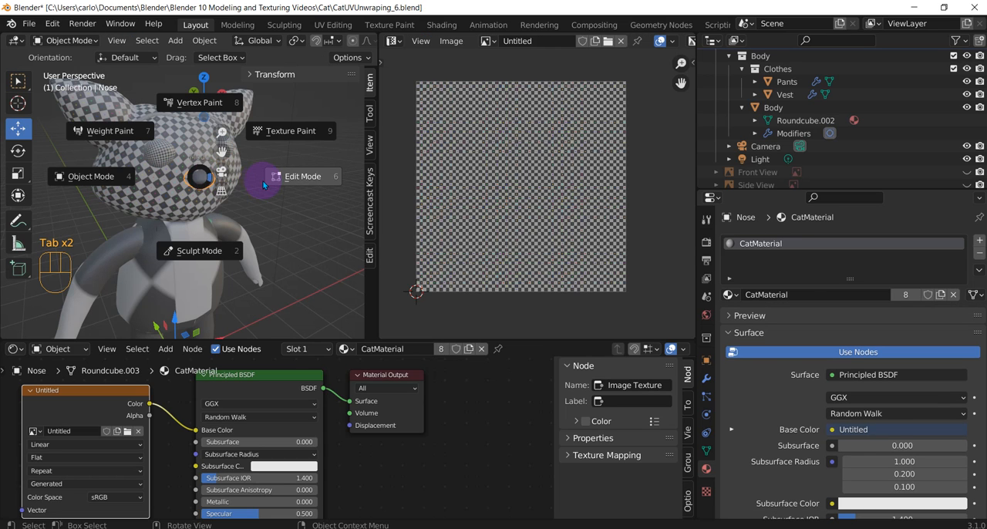
left_click(297, 177)
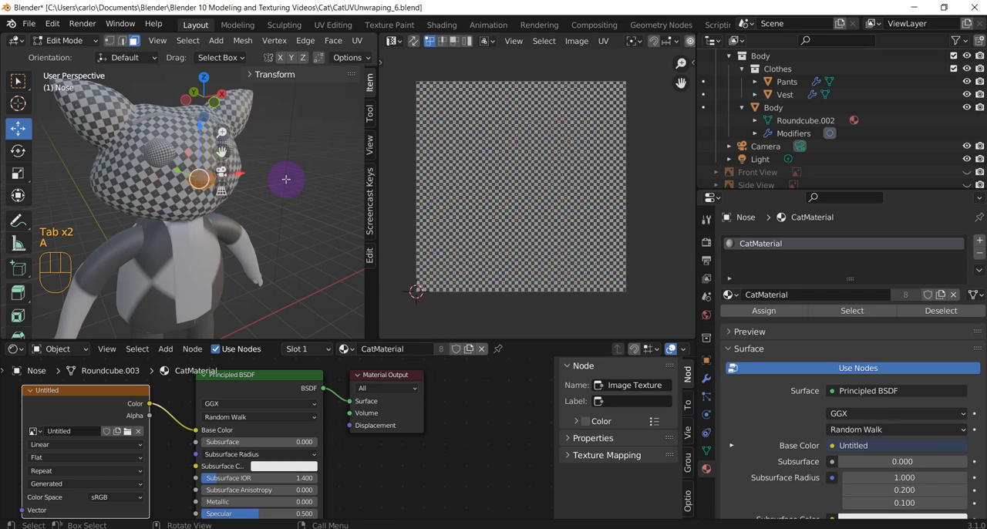
key("u")
left_click(205, 186)
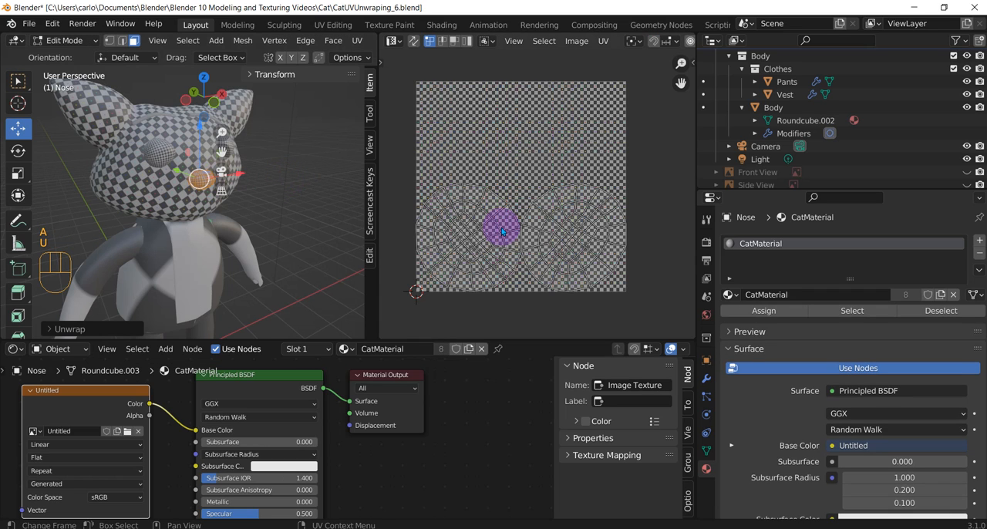
Leave the Nose, select the Body and unwrap all its faces in Edit Mode
middle_click_drag(198, 257, 216, 224)
key("Tab")
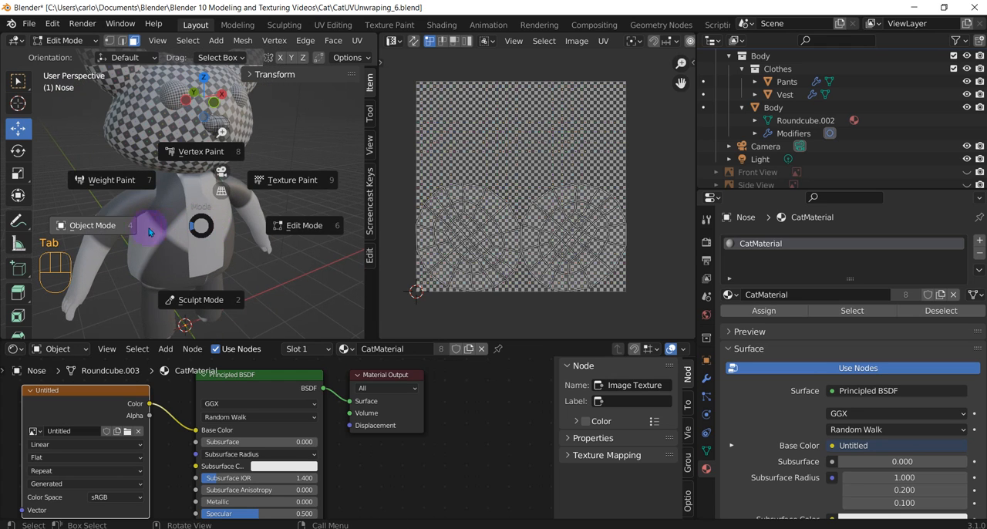
left_click(110, 220)
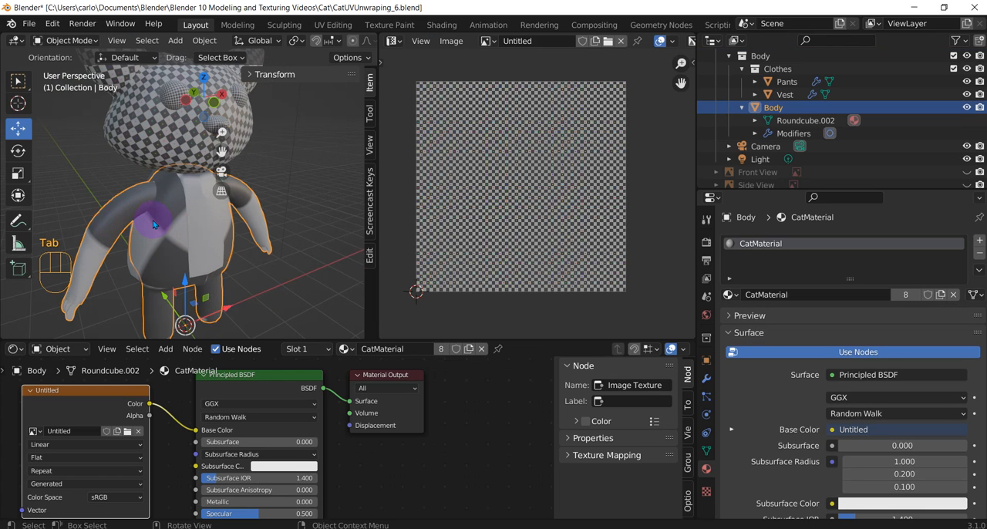
key("Tab")
left_click(251, 216)
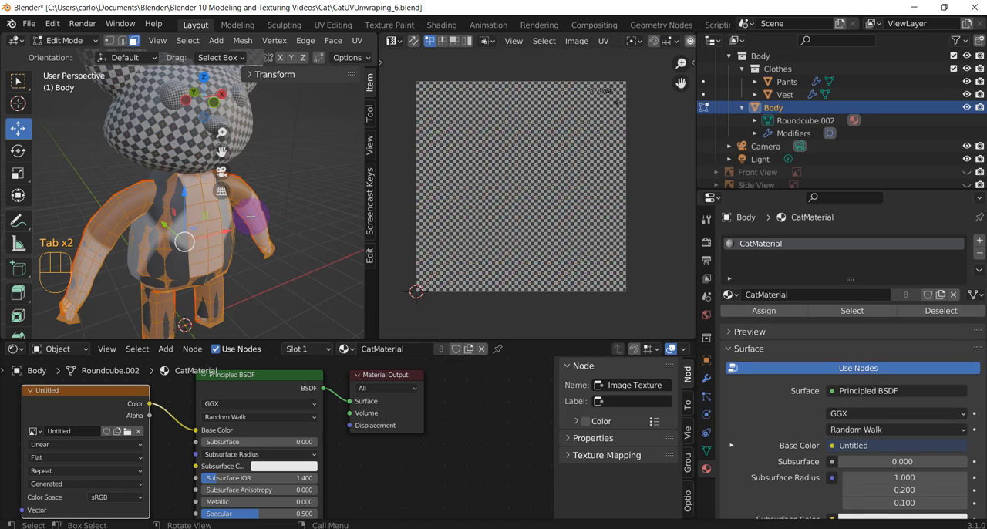
right_click(129, 196)
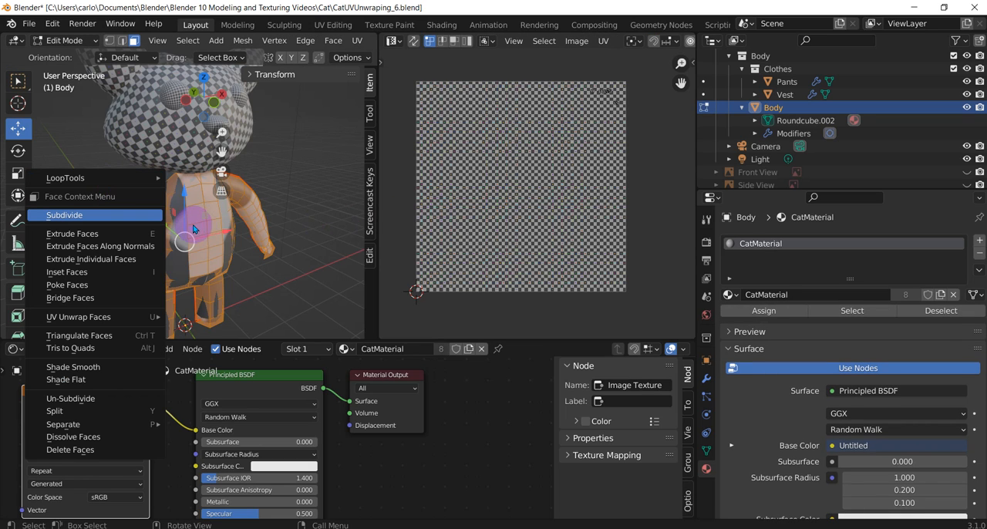
key("a")
key("Escape")
key("u")
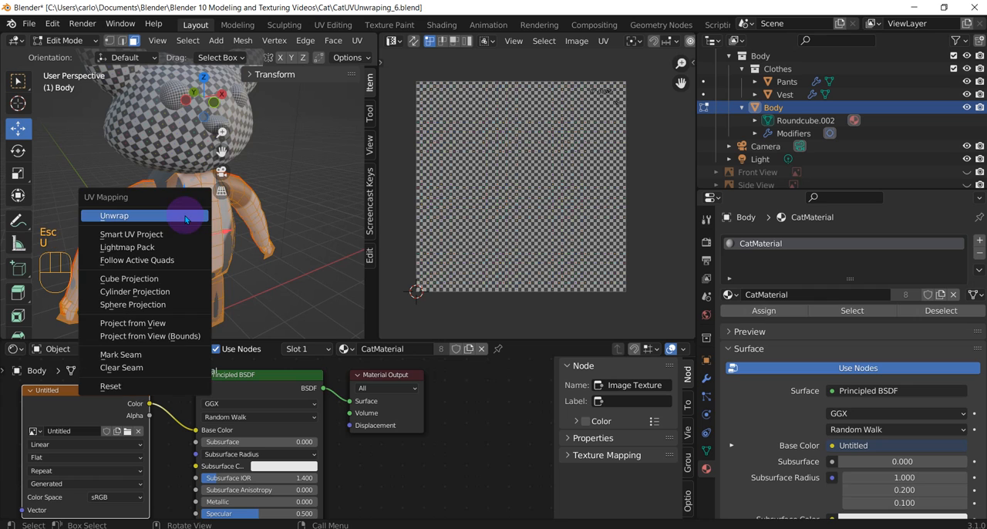
left_click(177, 215)
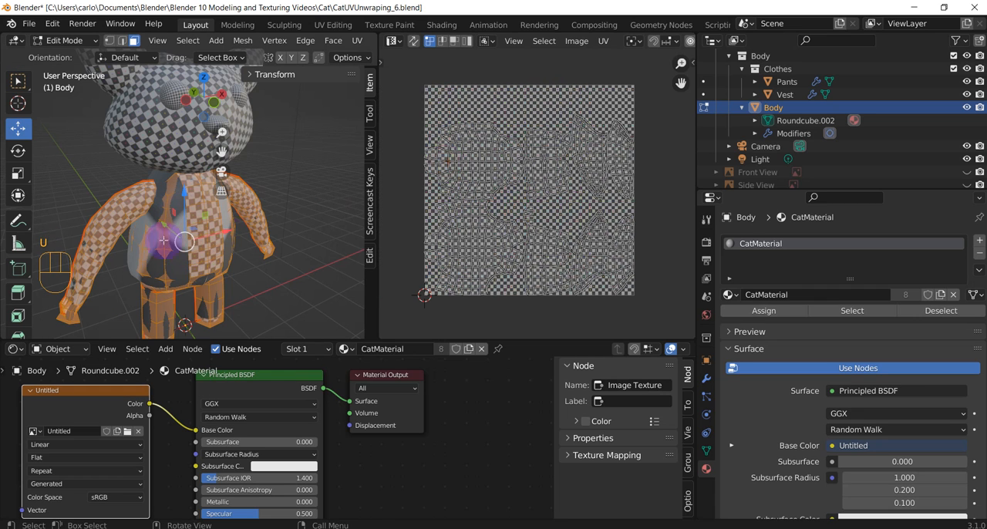
Leave the Body, select the Vest and unwrap all its faces in Edit Mode
middle_click_drag(123, 236, 225, 216)
scroll(226, 217, "up", 4)
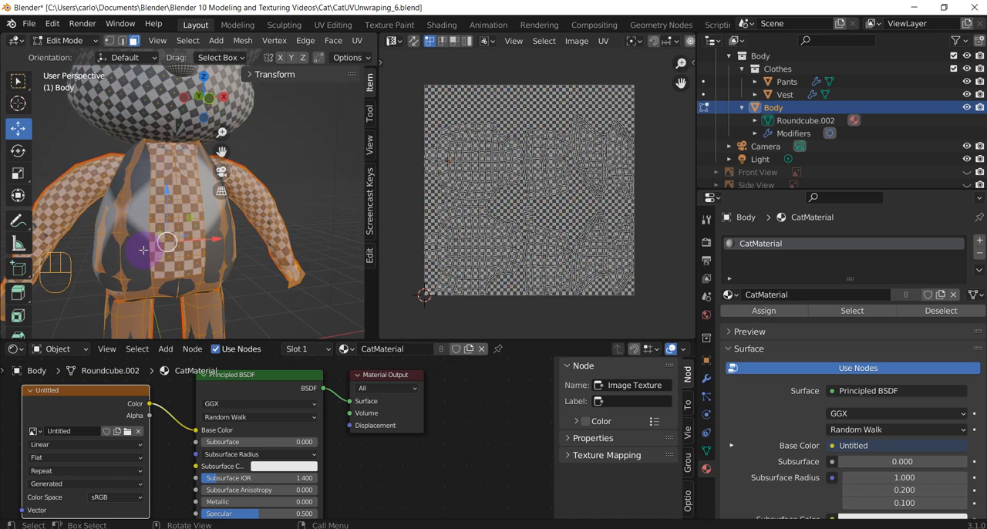
left_click(144, 250)
scroll(142, 251, "down", 2)
key("ctrl+Tab")
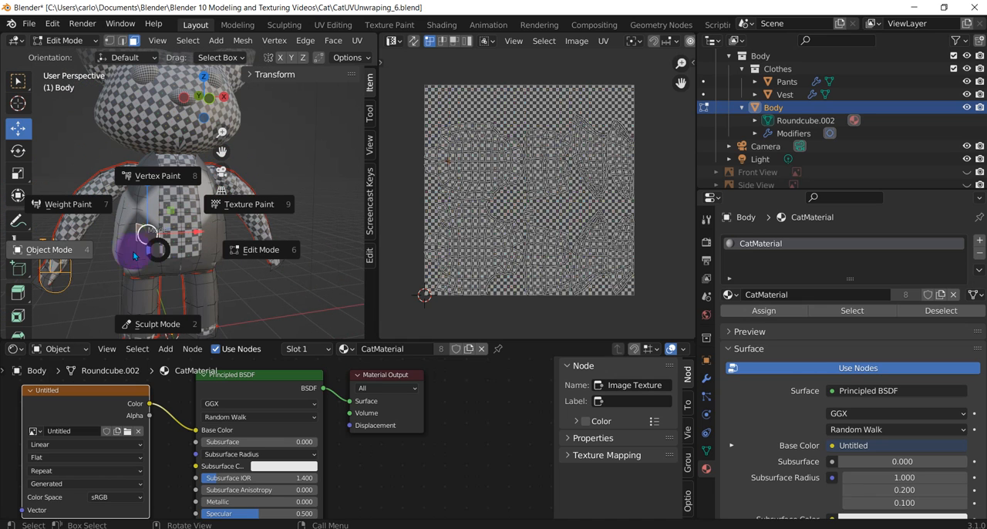
left_click(83, 252)
left_click(139, 249)
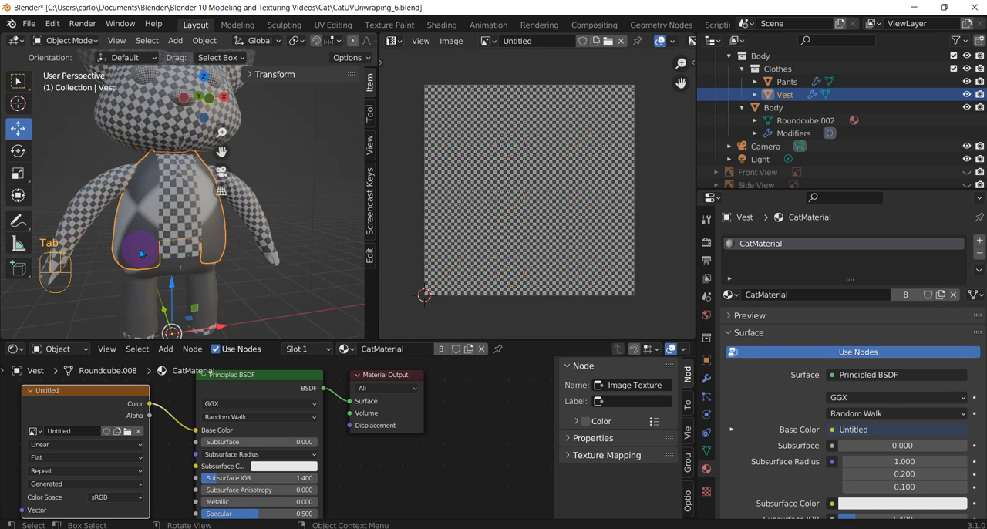
key("ctrl+Tab")
left_click(270, 243)
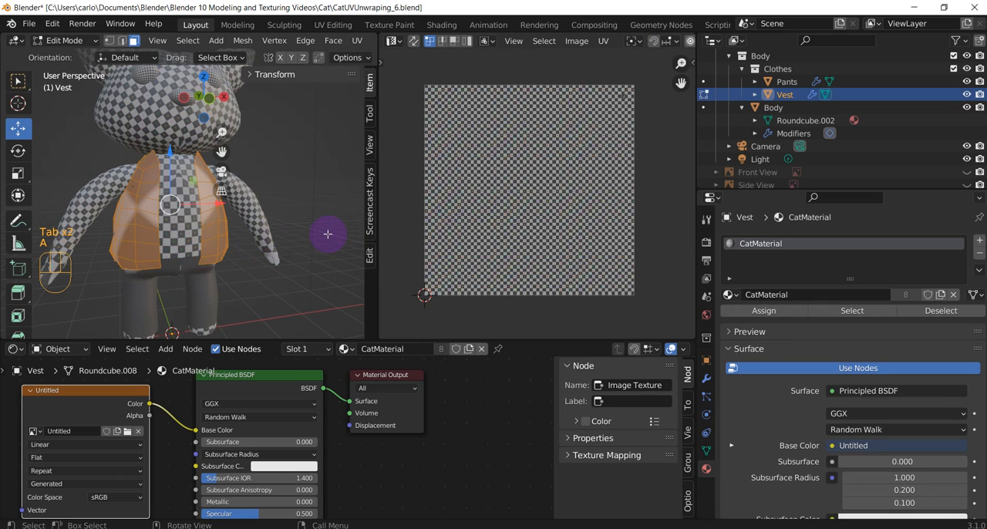
key("u")
left_click(283, 230)
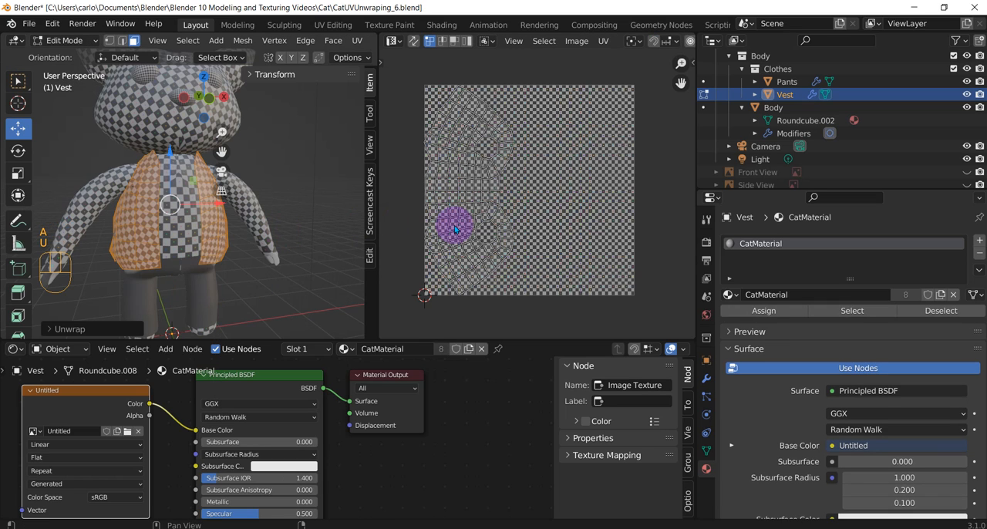
Leave the Vest, select the Pants and enter Edit Mode on them
left_click(157, 285)
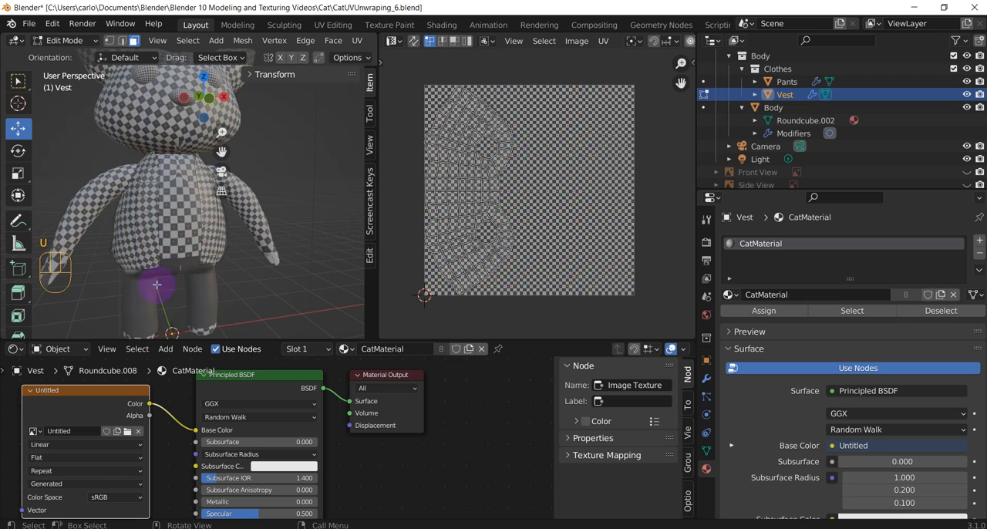
middle_click_drag(238, 284, 307, 251, "shift")
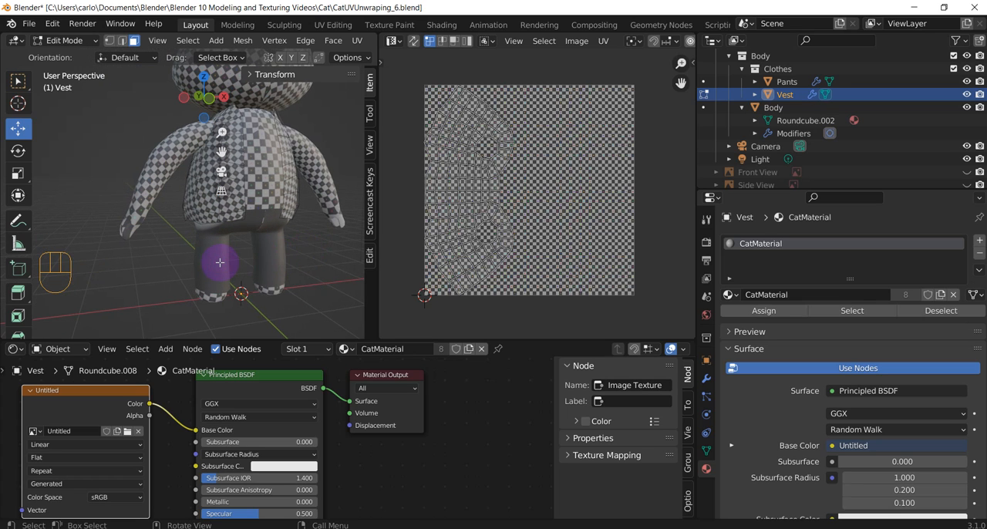
key("Tab")
left_click(204, 257)
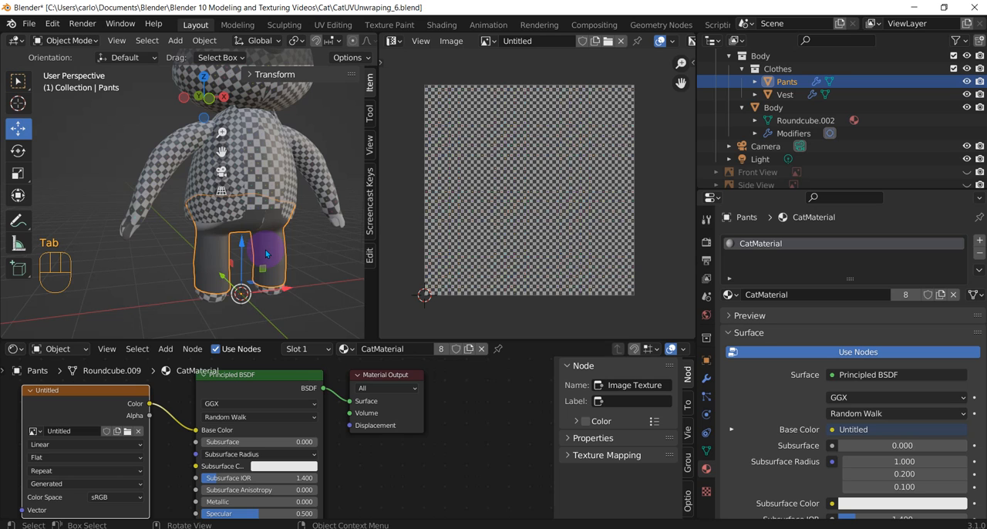
key("Tab")
left_click(342, 242)
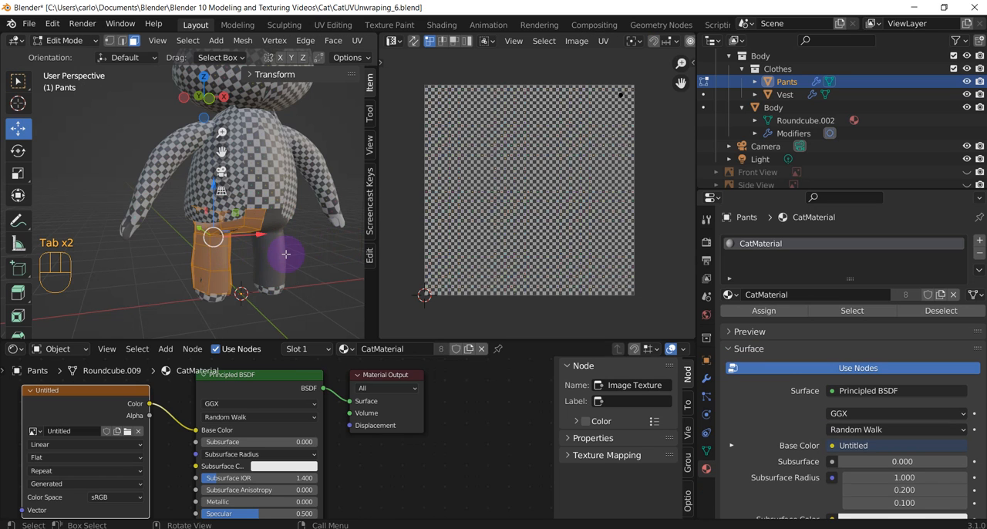
Unwrap all faces of the modelled half of the Pants
middle_click_drag(286, 253, 266, 274)
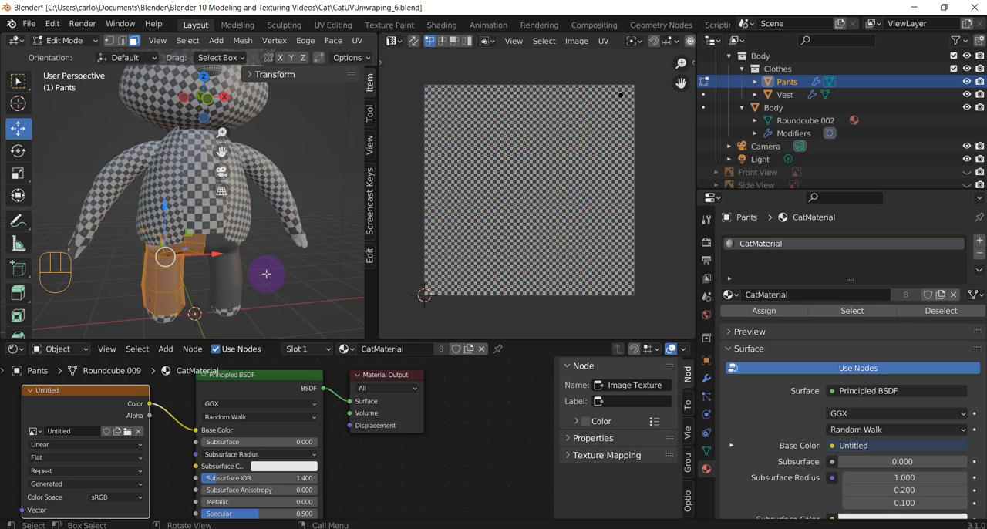
middle_click_drag(266, 274, 266, 274)
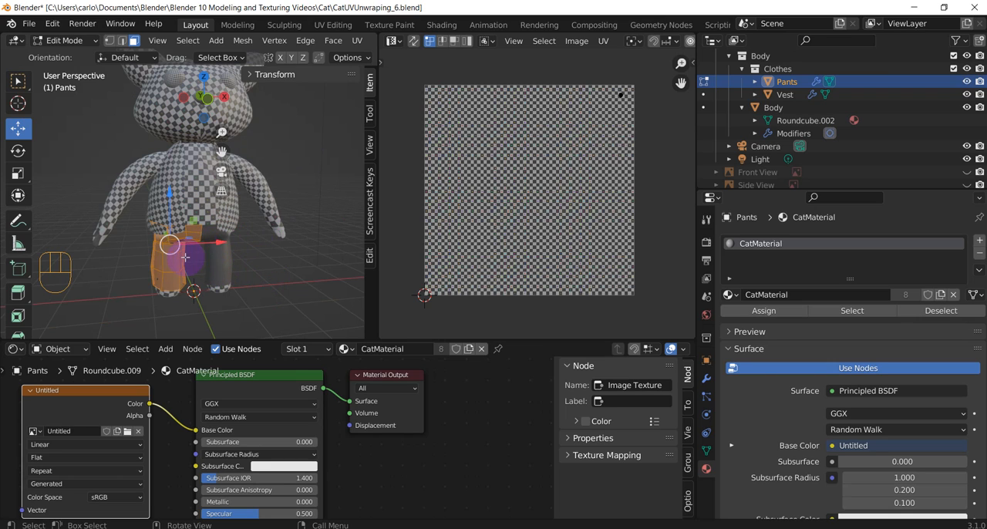
scroll(185, 257, "up", 2)
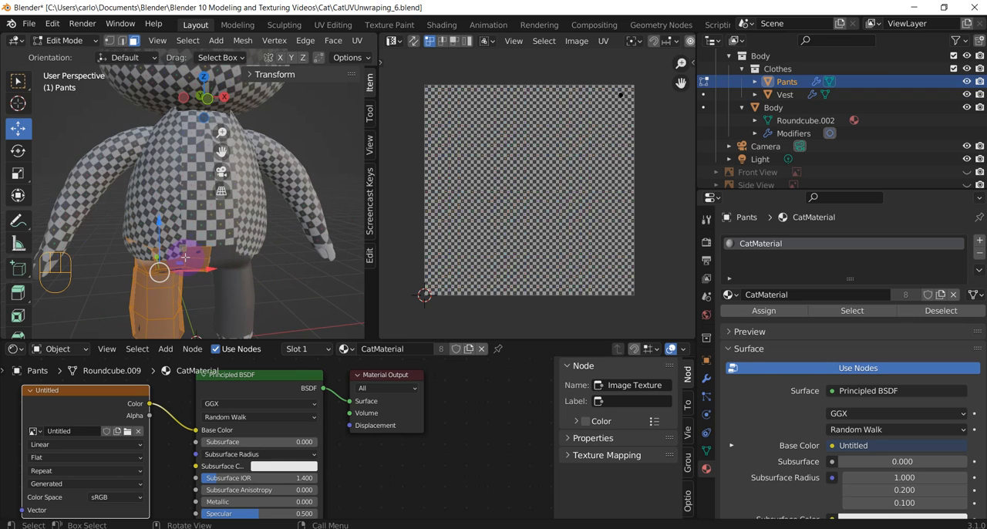
right_click(155, 299)
key("Escape")
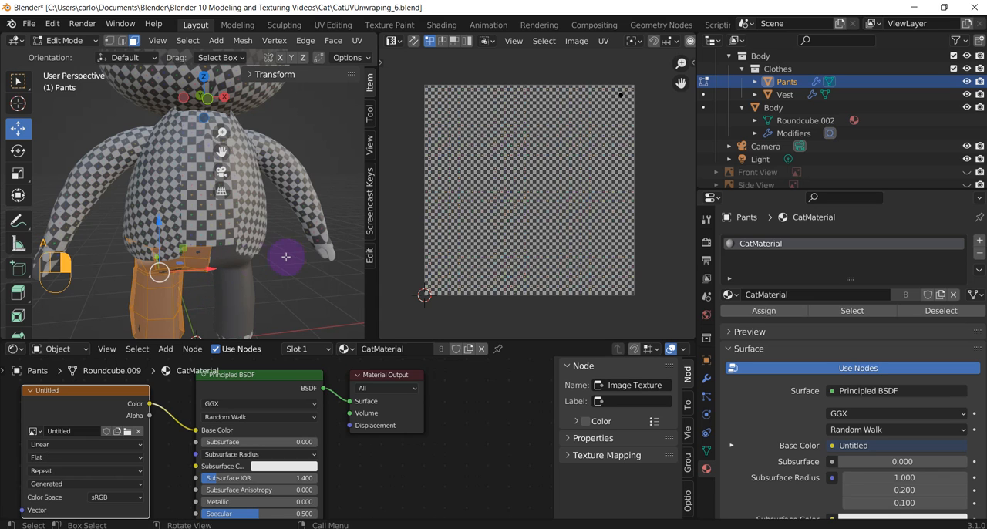
key("u")
left_click(246, 250)
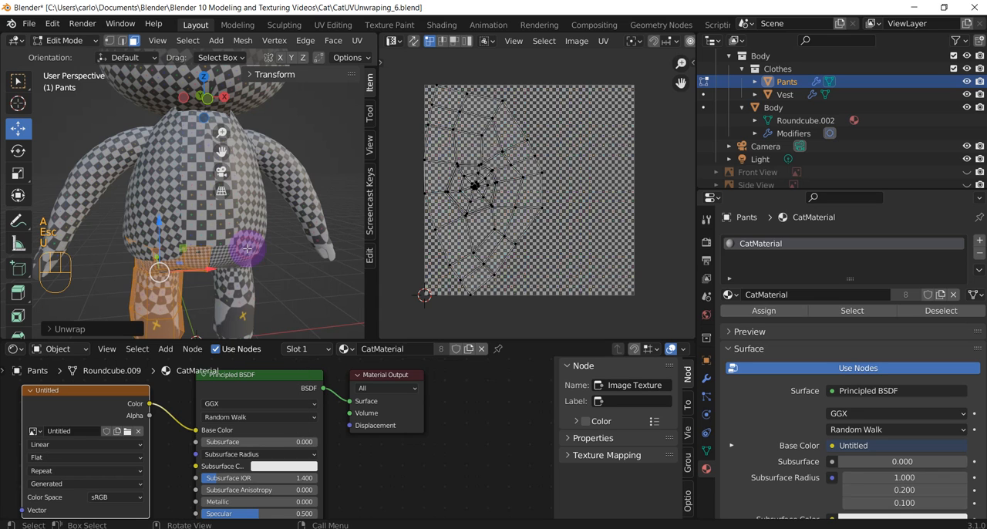
scroll(277, 279, "down", 1)
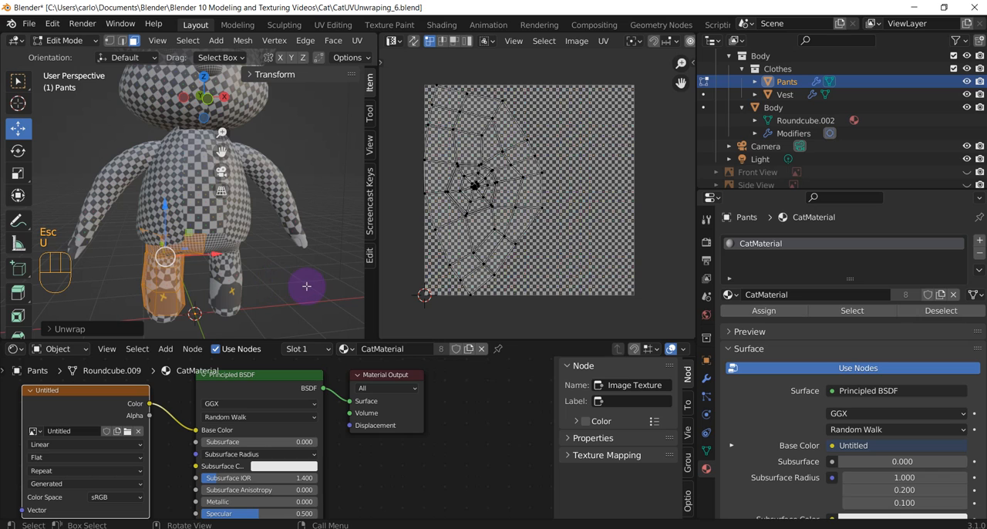
left_click(297, 287)
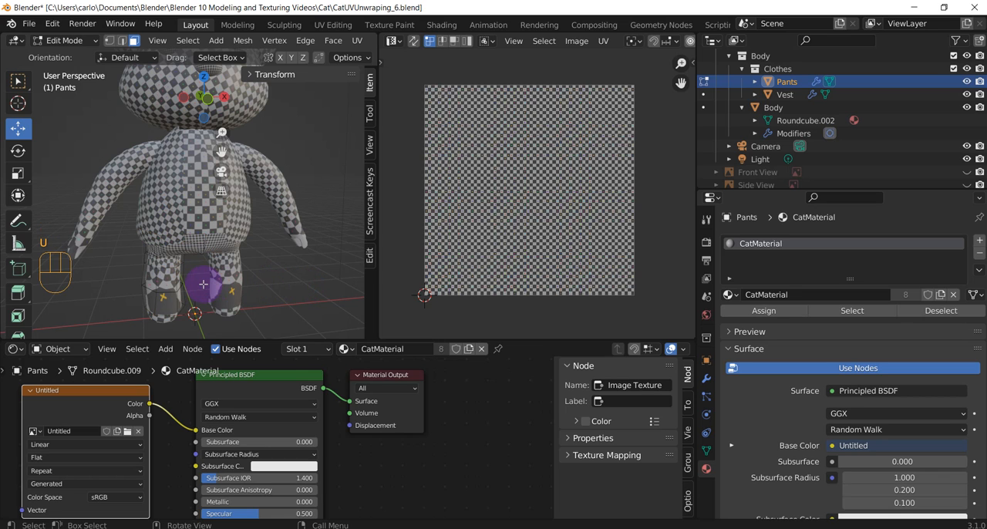
Return to Object Mode, select the Pants and apply their Mirror modifier
key("Tab")
left_click(171, 282)
left_click(168, 280)
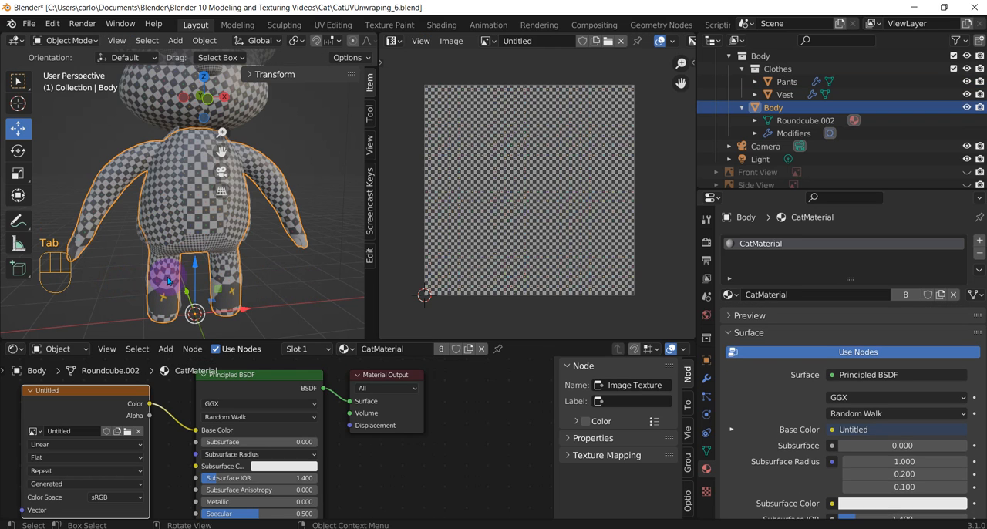
left_click(170, 282)
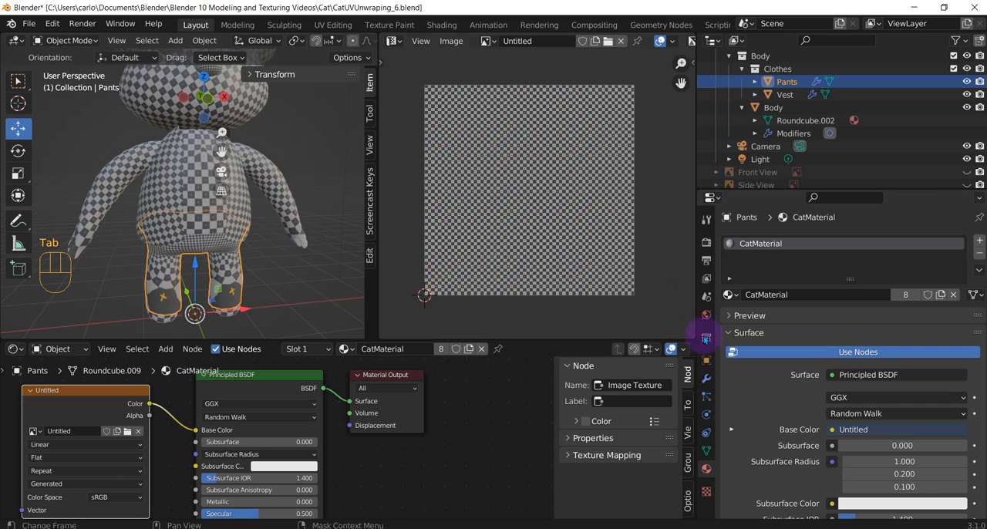
scroll(817, 361, "down", 2)
left_click(707, 378)
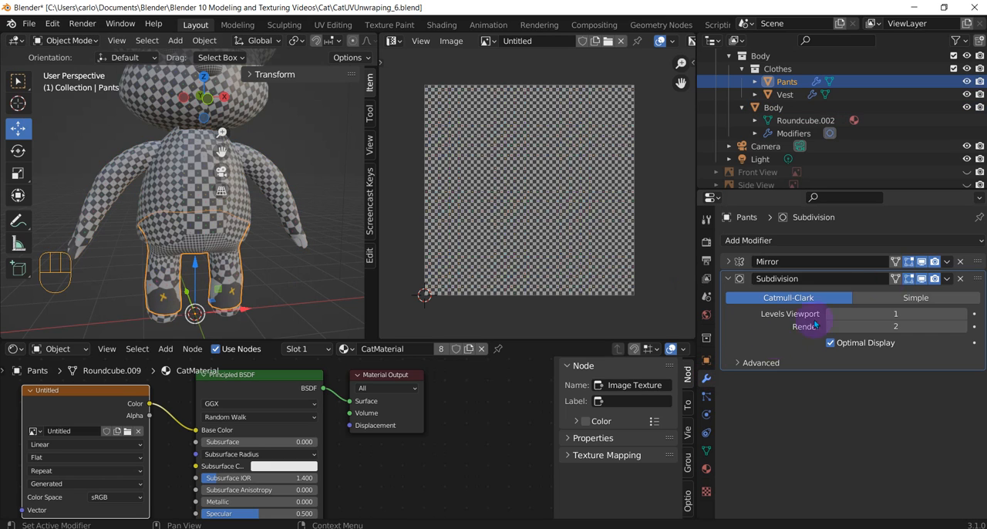
left_click(947, 262)
left_click(906, 277)
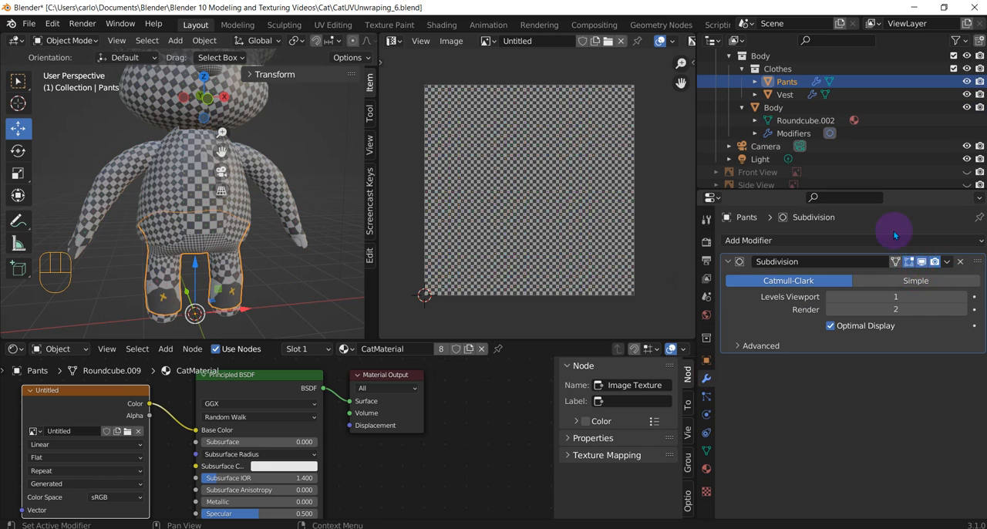
Check the Vest, Body, eyebrows, Eyes, Head and Nose for unapplied Mirror modifiers
left_click(787, 95)
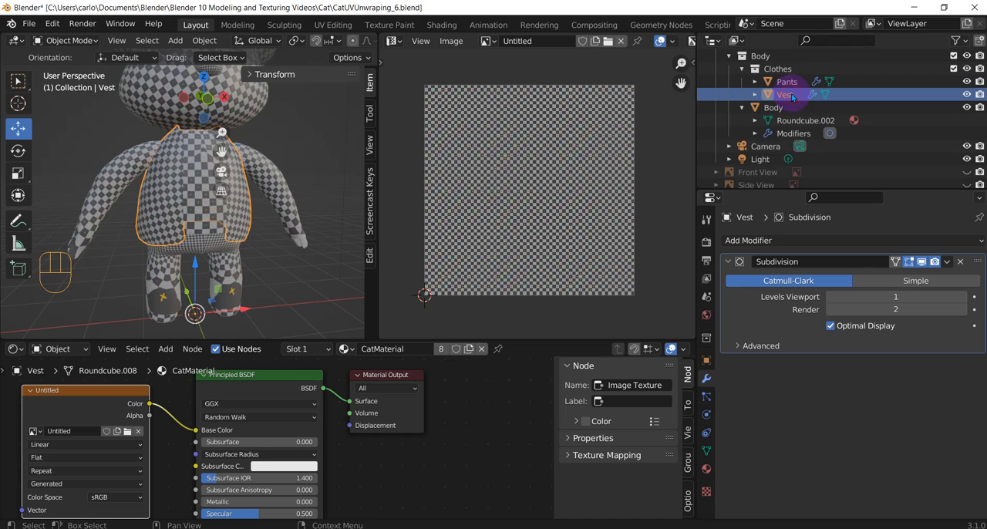
left_click(781, 135)
scroll(780, 112, "up", 5)
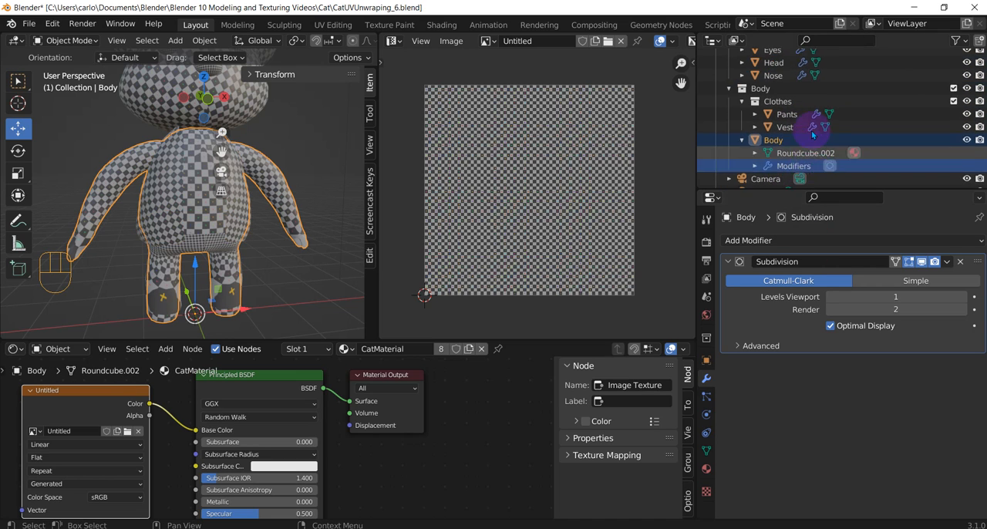
left_click(777, 108)
left_click(776, 95)
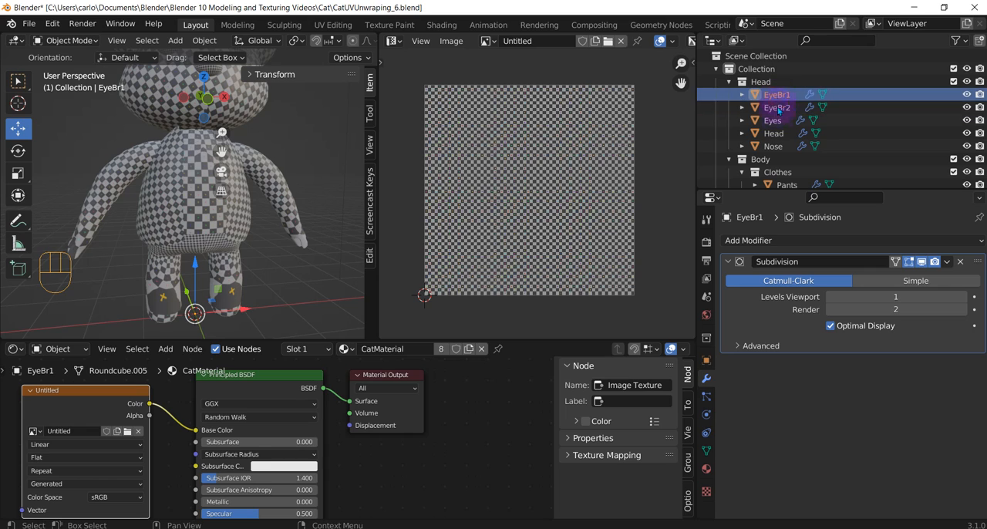
left_click(774, 134)
left_click(773, 121)
left_click(774, 134)
left_click(774, 146)
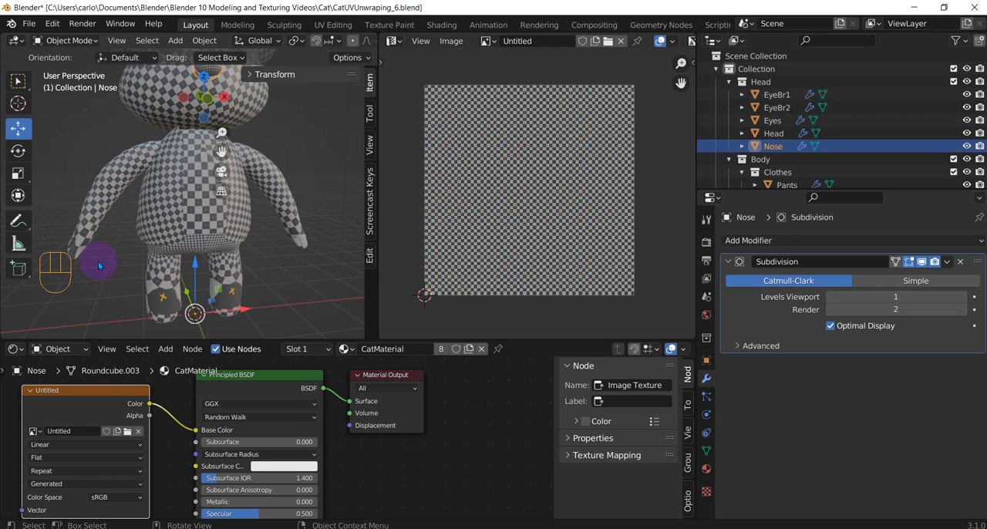
Select the Pants, enter Edit Mode and unwrap all faces of both mirrored halves
left_click(168, 275)
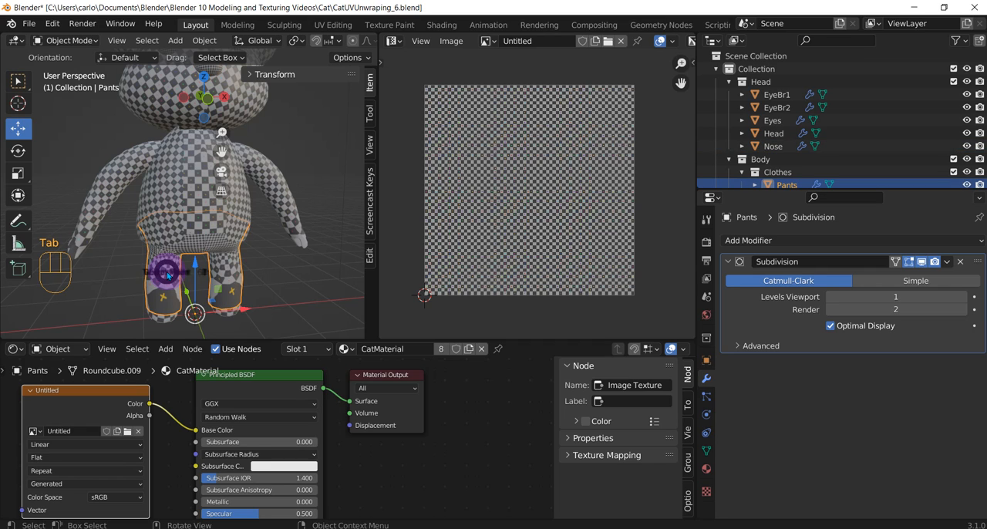
key("Tab")
left_click(243, 267)
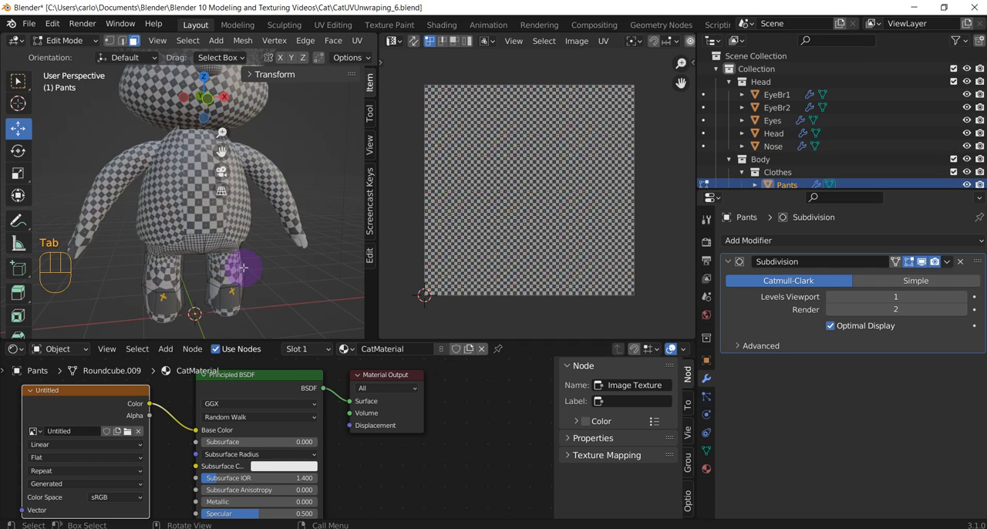
key("a")
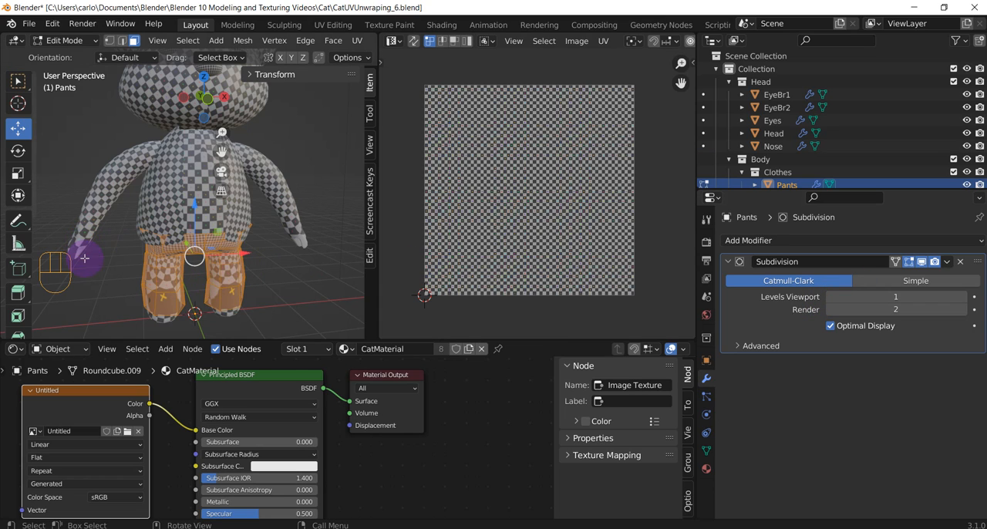
key("u")
left_click(237, 260)
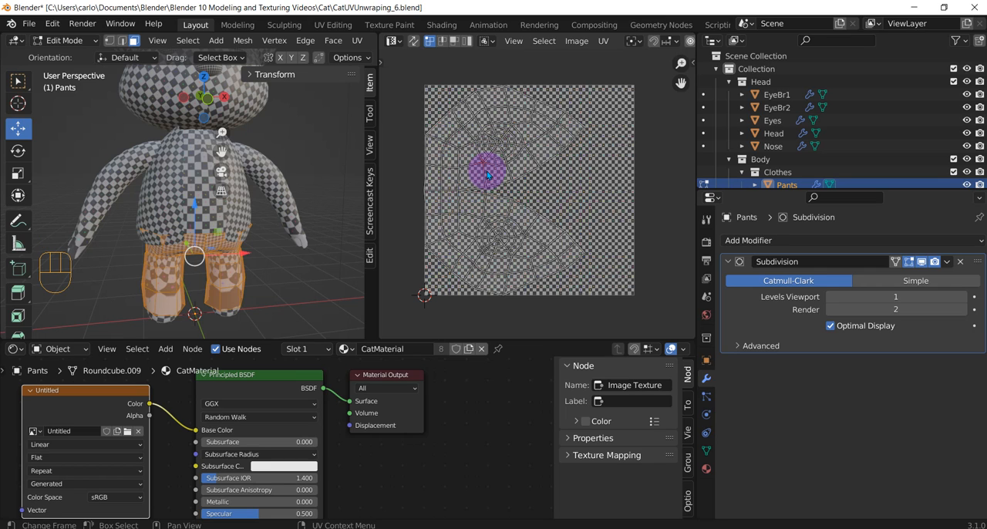
Select the Pants' linked UVs in the UV Editor and scale them up about 7.4 times
key("l")
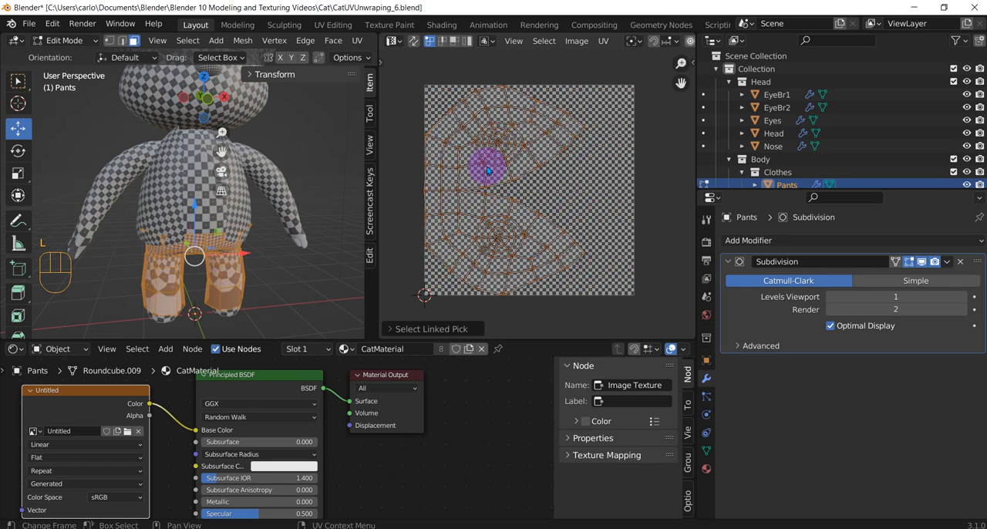
left_click(393, 41)
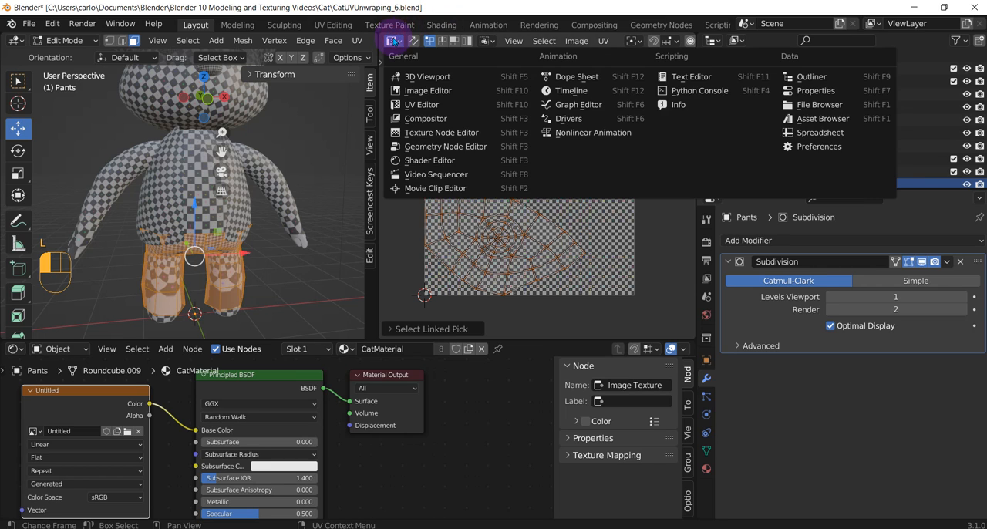
left_click(428, 104)
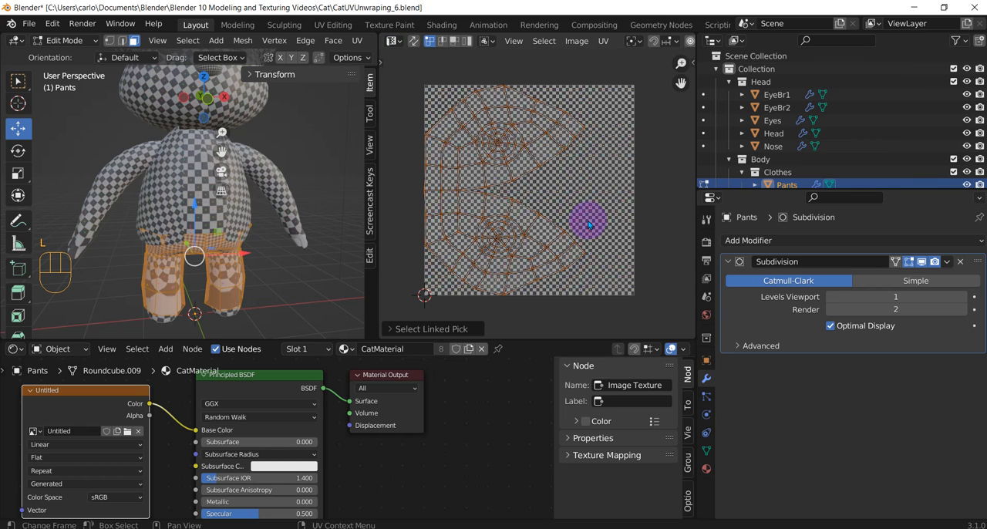
key("s")
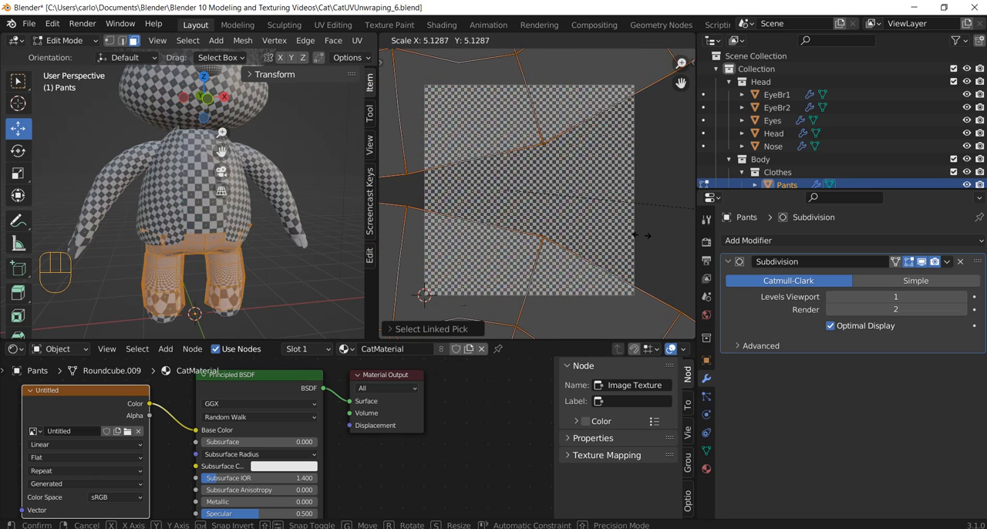
left_click(530, 243)
Examine the checker pattern on the Pants from several angles
scroll(276, 279, "down", 1)
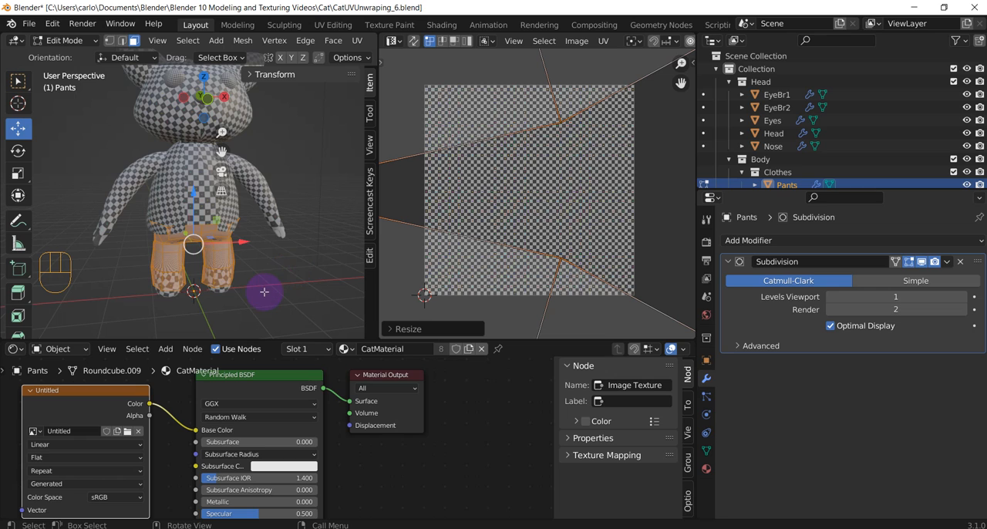
middle_click_drag(262, 296, 11, 198)
scroll(196, 129, "up", 6)
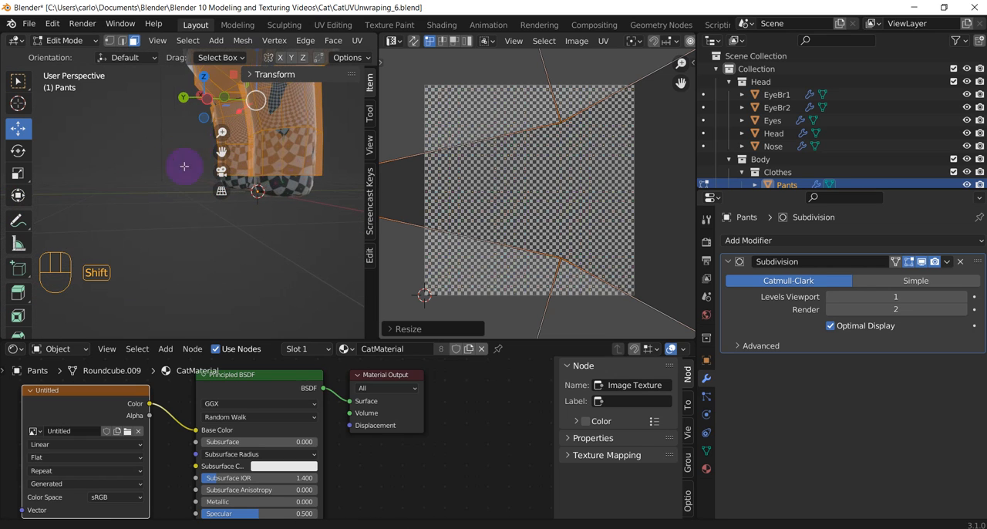
middle_click_drag(189, 158, 95, 304, "shift")
middle_click_drag(165, 234, 223, 239)
scroll(494, 206, "down", 10)
scroll(589, 233, "up", 2)
Return to Object Mode, select the Body and switch the 3D view to orthographic projection
key("Tab")
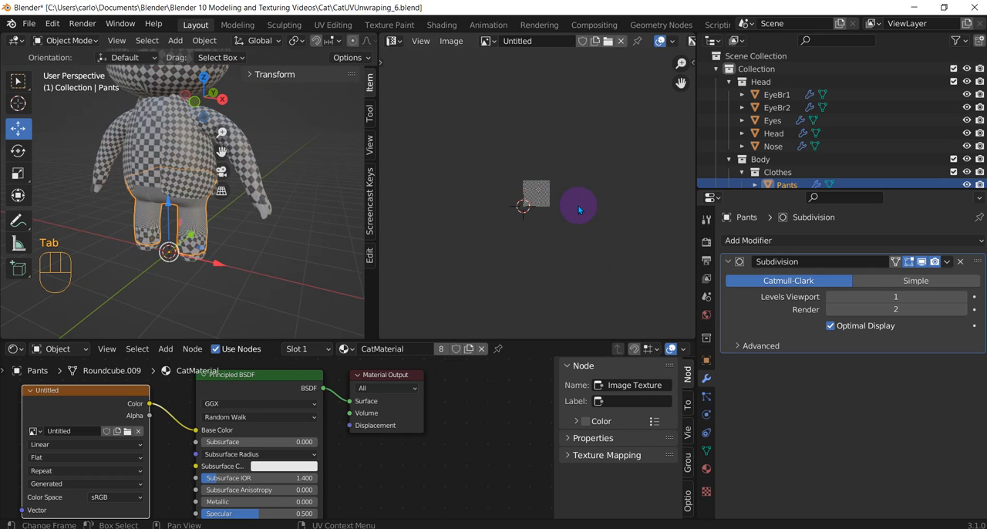
scroll(546, 211, "up", 7)
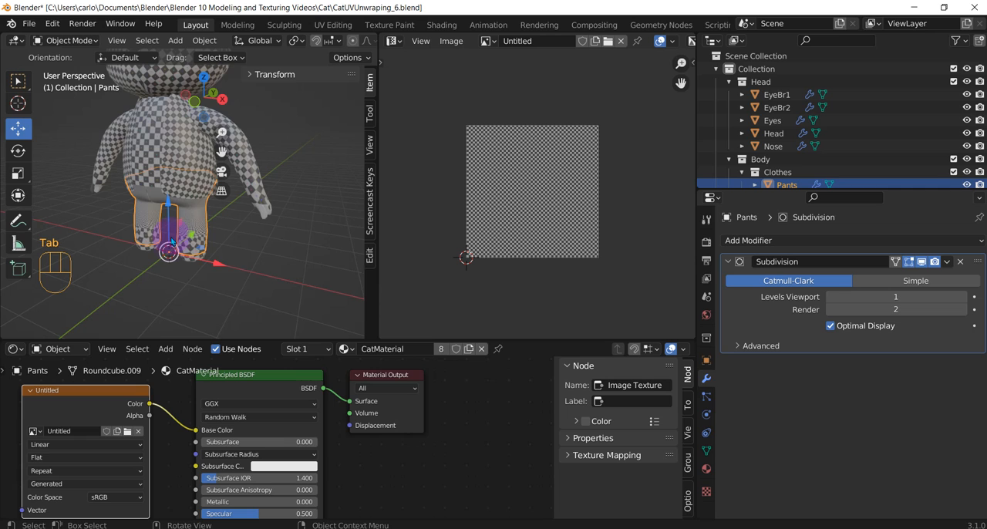
scroll(185, 241, "up", 2)
left_click(191, 225)
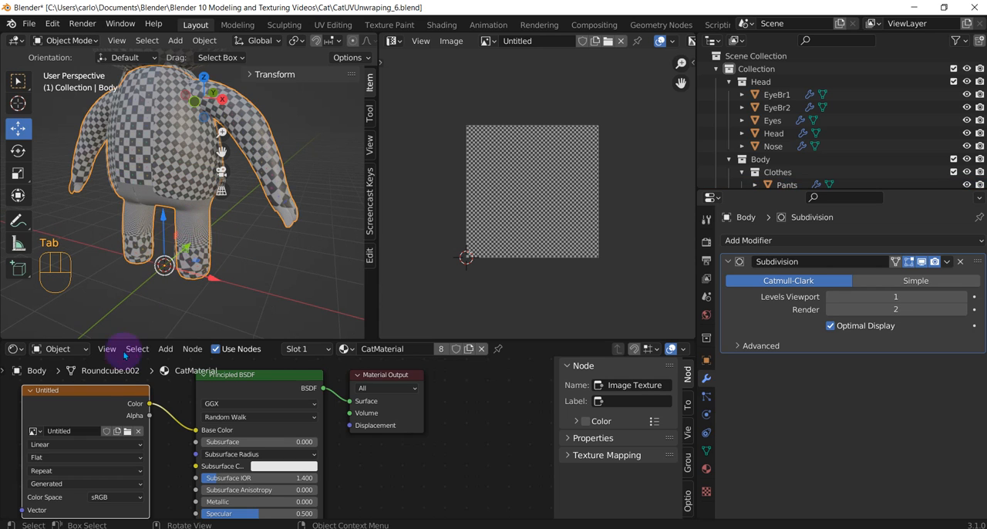
middle_click_drag(187, 217, 144, 233)
key("Tab")
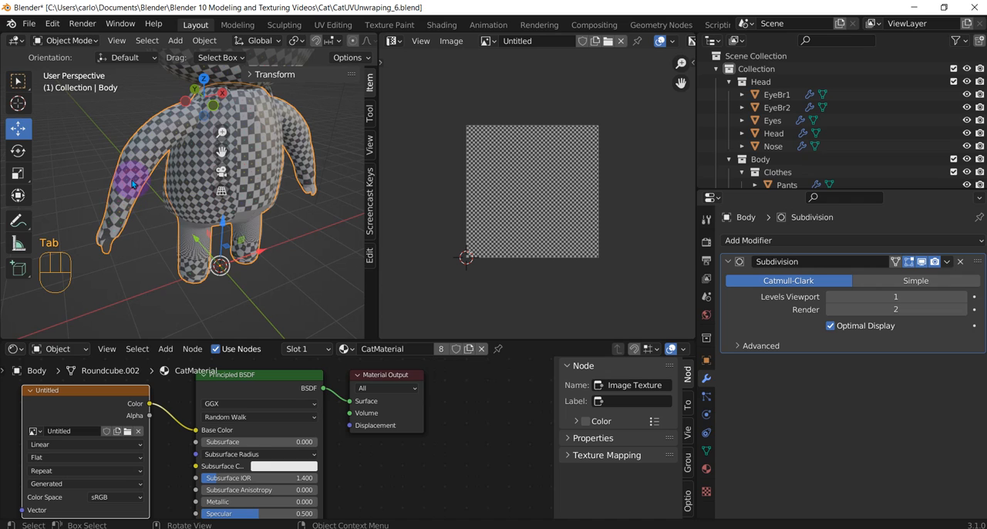
left_click(222, 191)
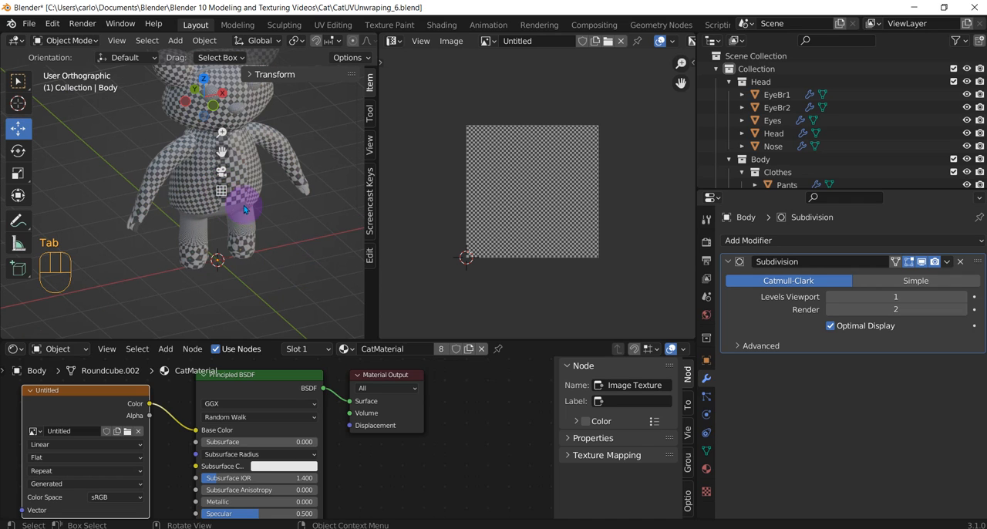
Select the Body, enter Edit Mode, select all its faces and unwrap them
left_click(244, 212)
left_click(191, 193)
left_click(158, 177)
key("Tab")
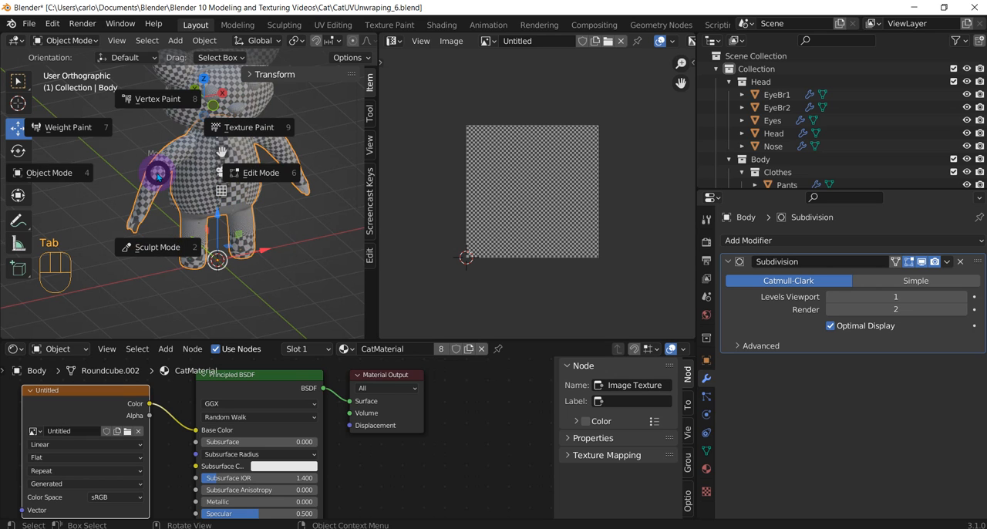
left_click(266, 177)
key("a")
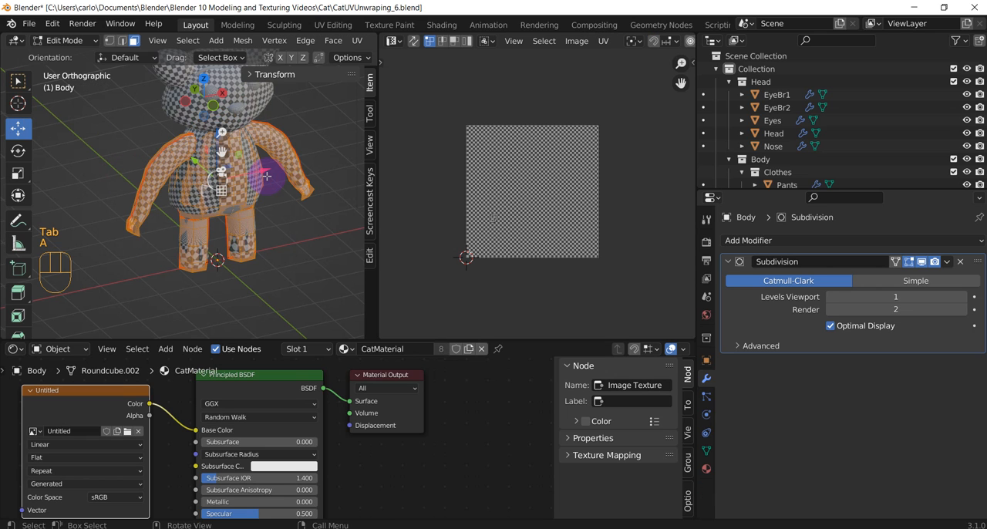
scroll(483, 167, "up", 3)
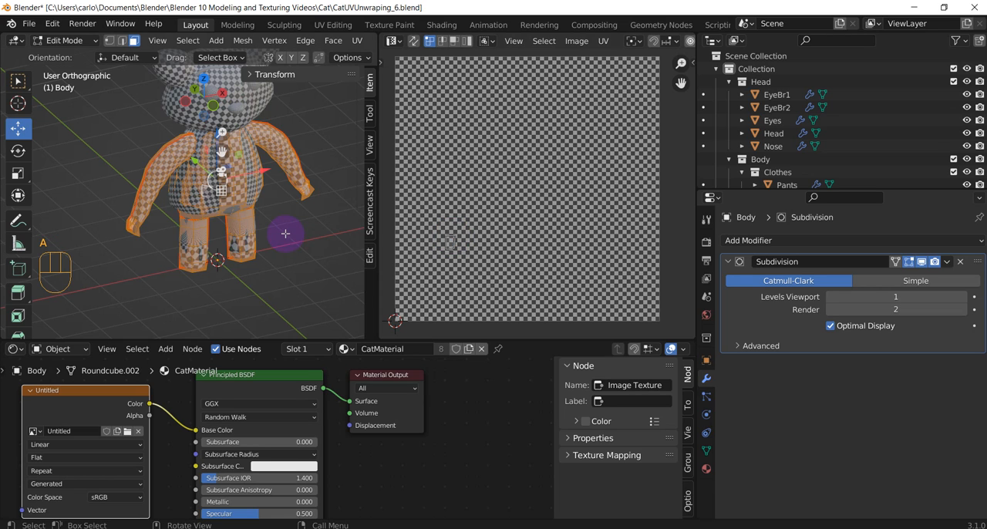
key("u")
left_click(251, 233)
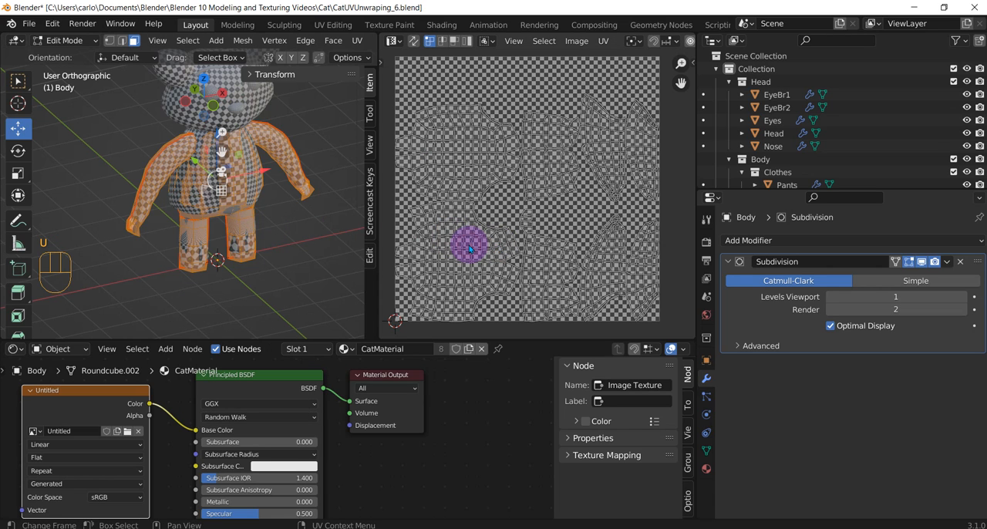
Try scaling the Body's linked UV islands one by one in the UV Editor
scroll(465, 162, "down", 1)
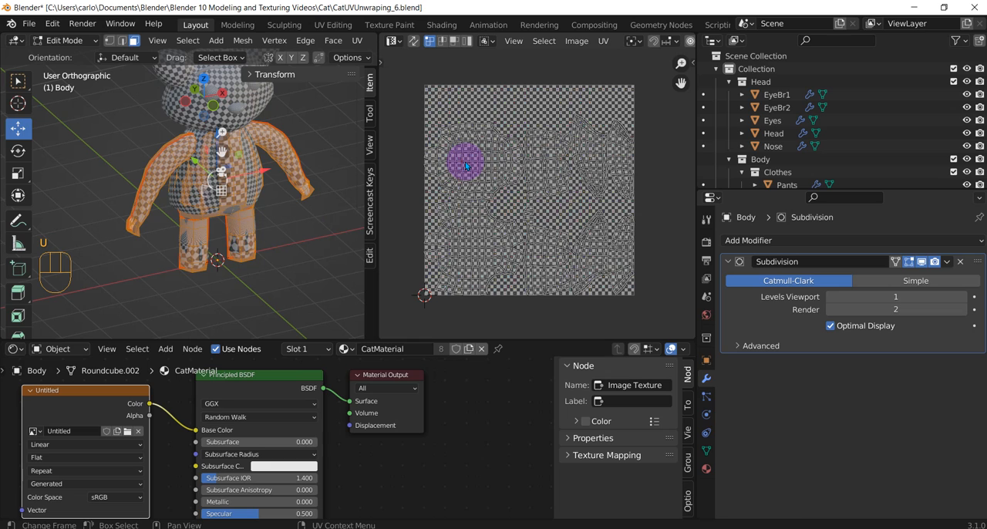
key("l")
key("s")
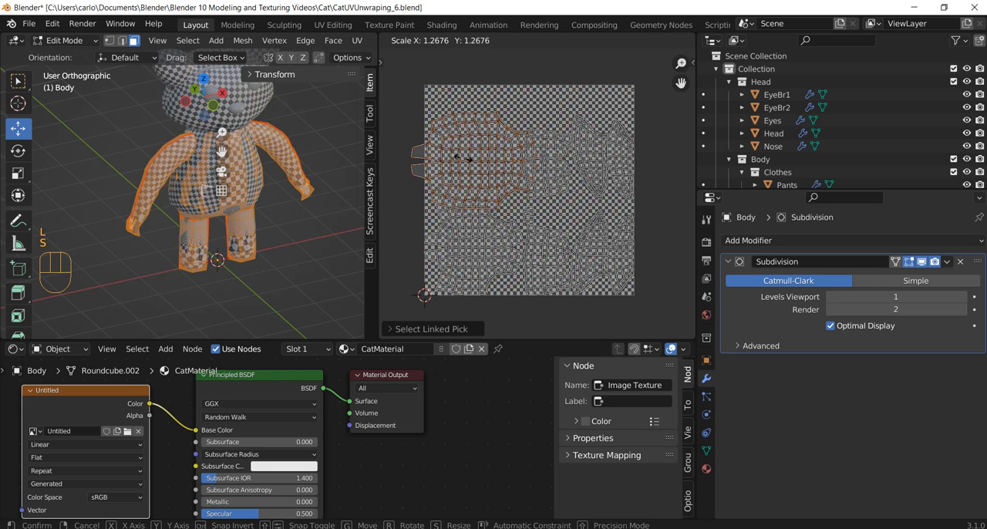
key("Escape")
left_click(554, 183)
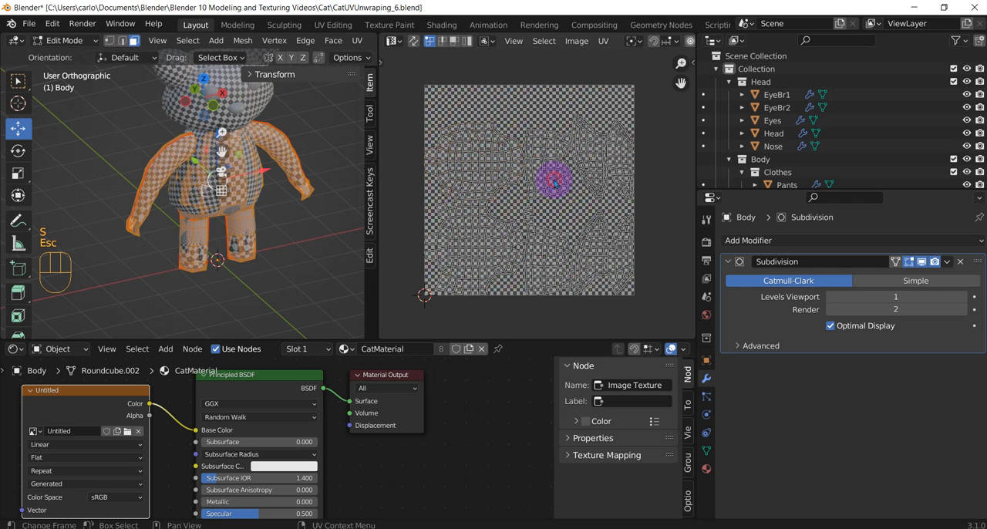
key("l")
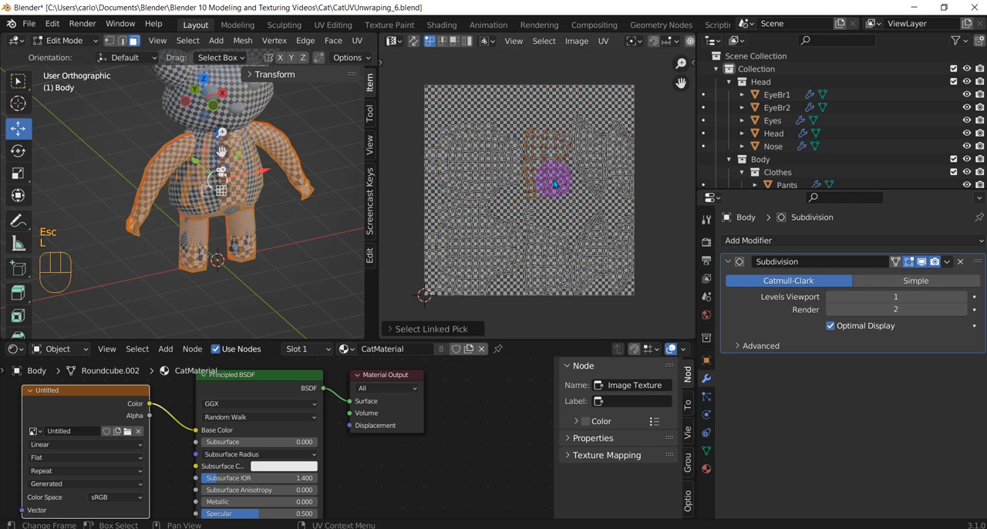
key("s")
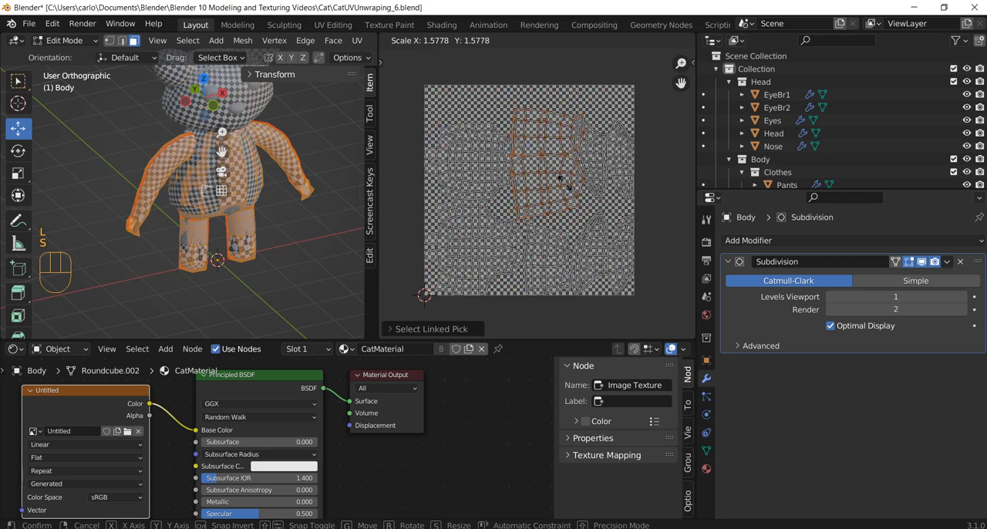
key("Escape")
left_click(604, 176)
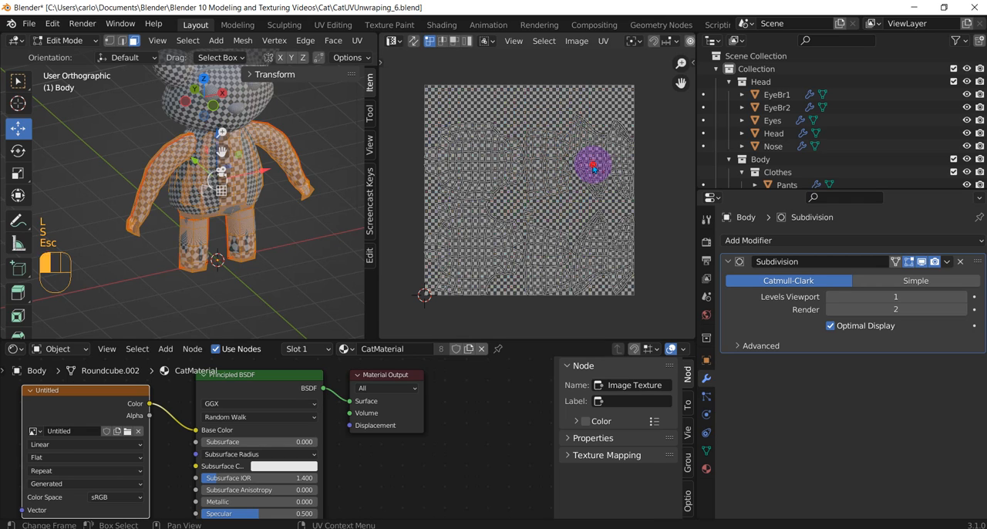
key("l")
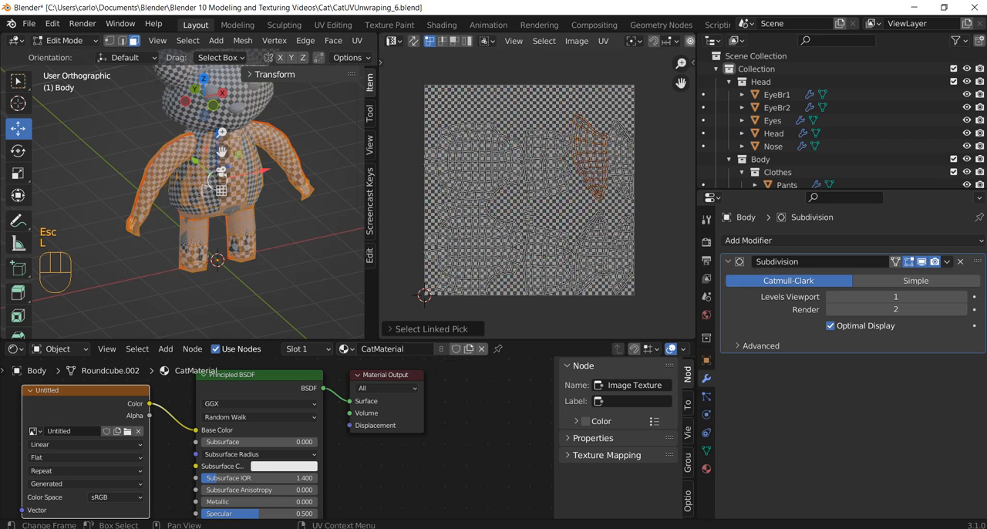
key("s")
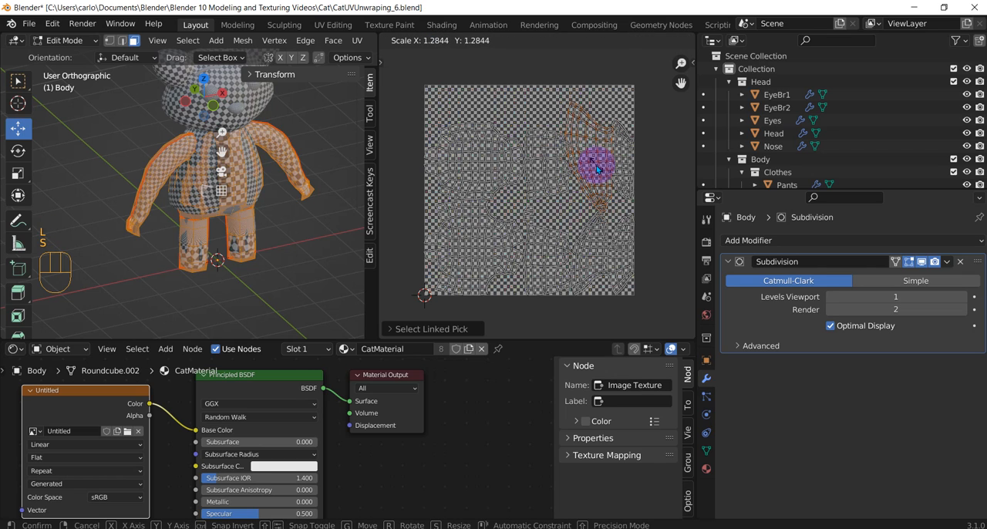
key("Escape")
left_click(622, 231)
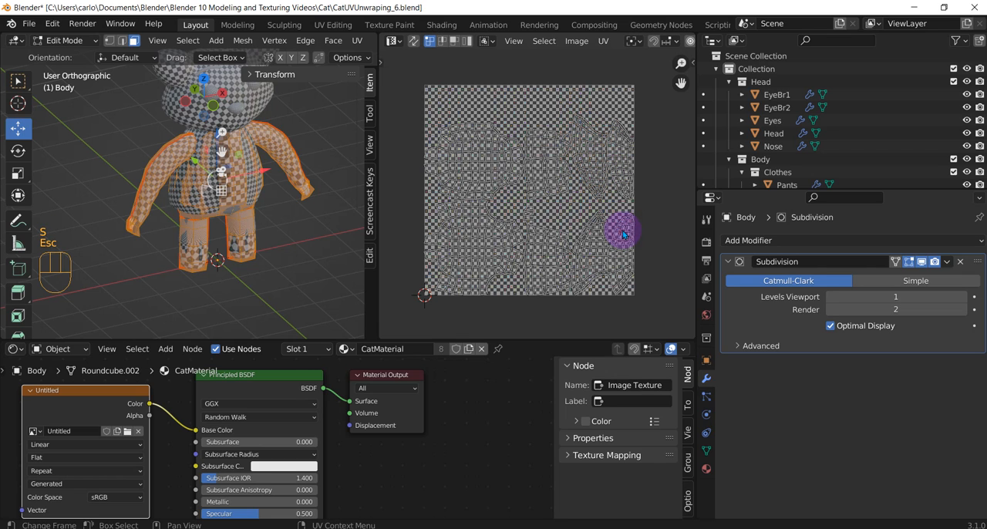
key("l")
key("s")
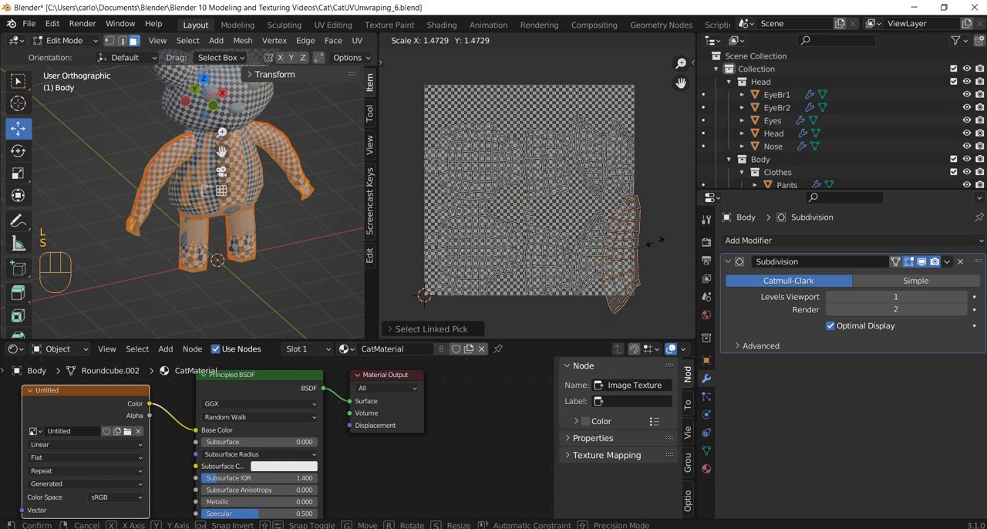
key("Escape")
left_click(552, 255)
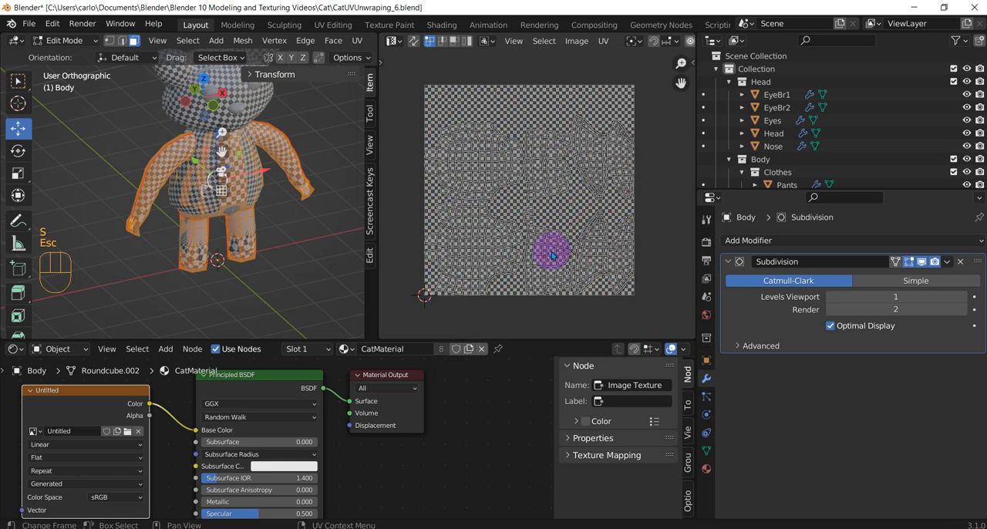
key("l")
key("s")
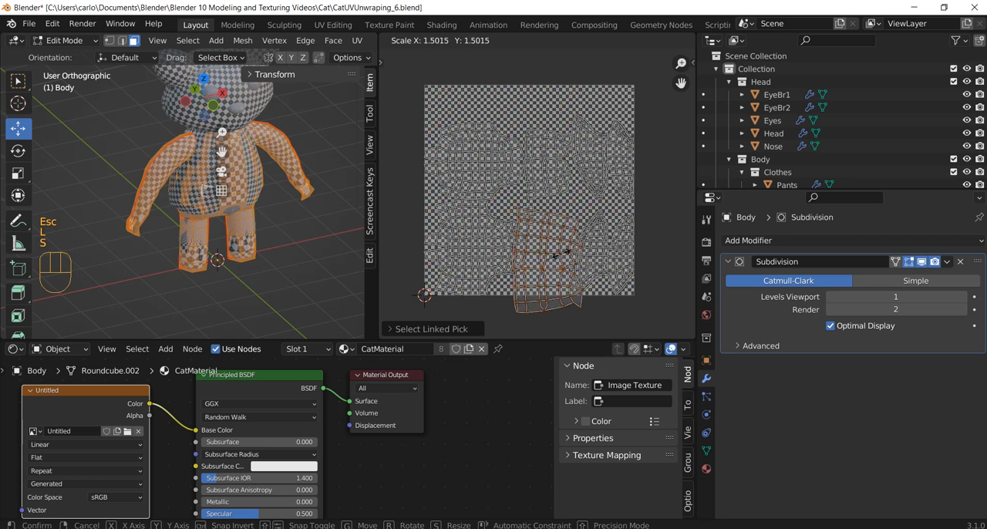
key("Escape")
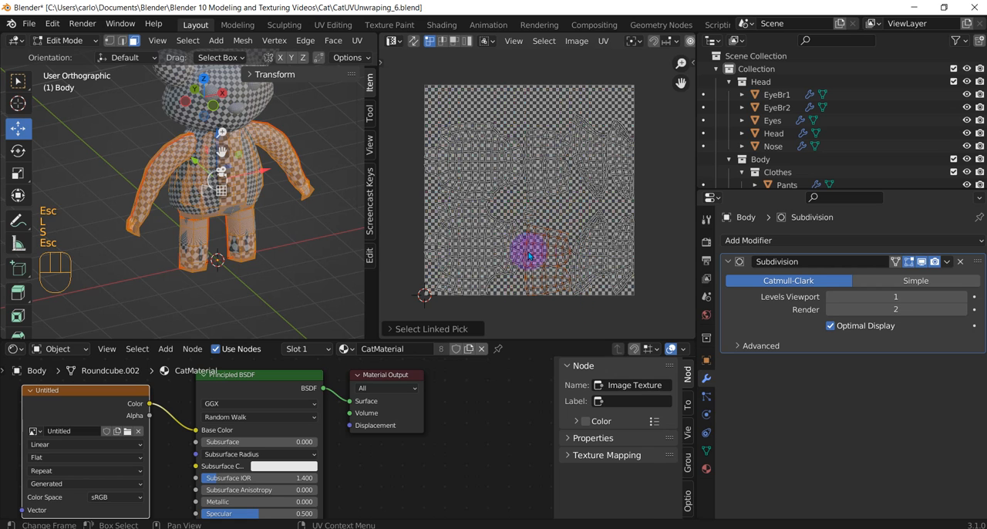
Deselect the Body's UVs, return to Object Mode and check the checker pattern on the Body
left_click(497, 253)
middle_click_drag(370, 224, 189, 176)
scroll(189, 176, "up", 2)
key("Tab")
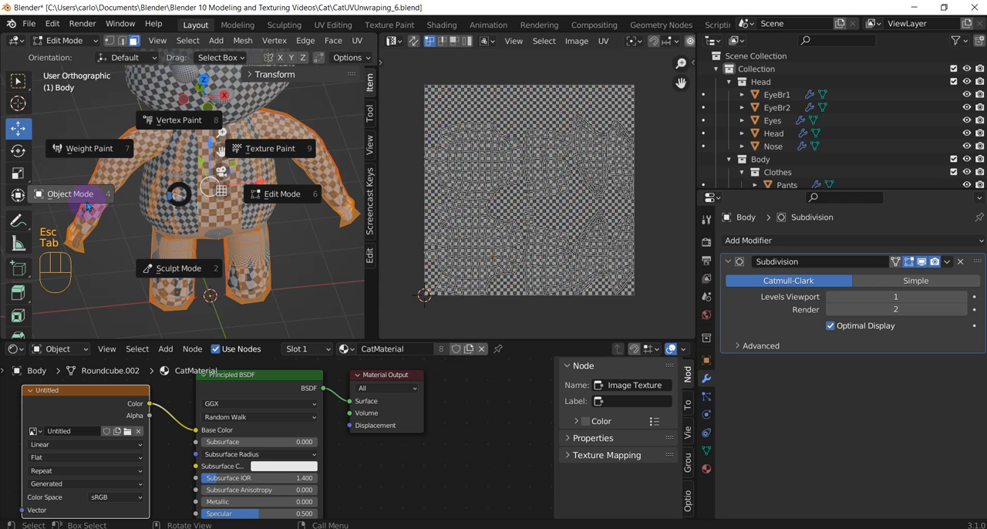
left_click(85, 193)
scroll(306, 246, "down", 2)
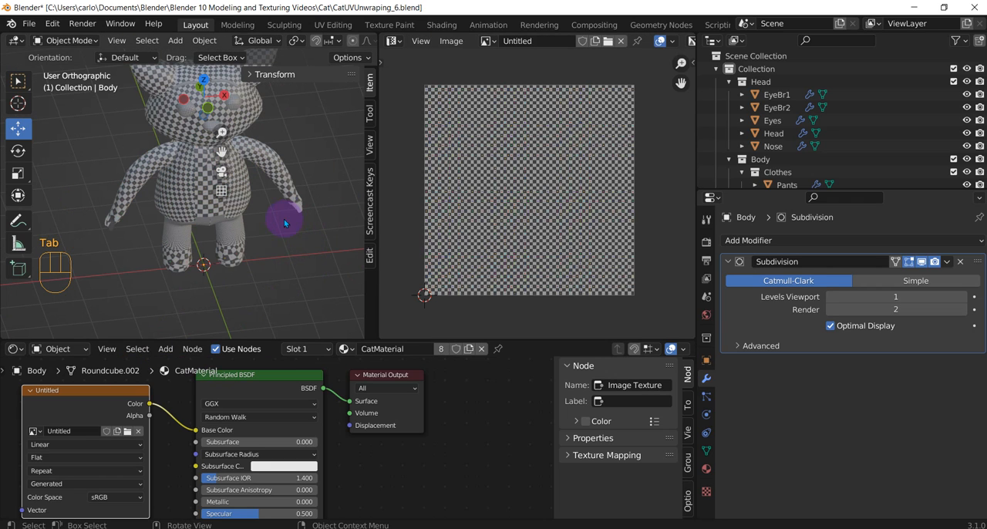
key("Tab")
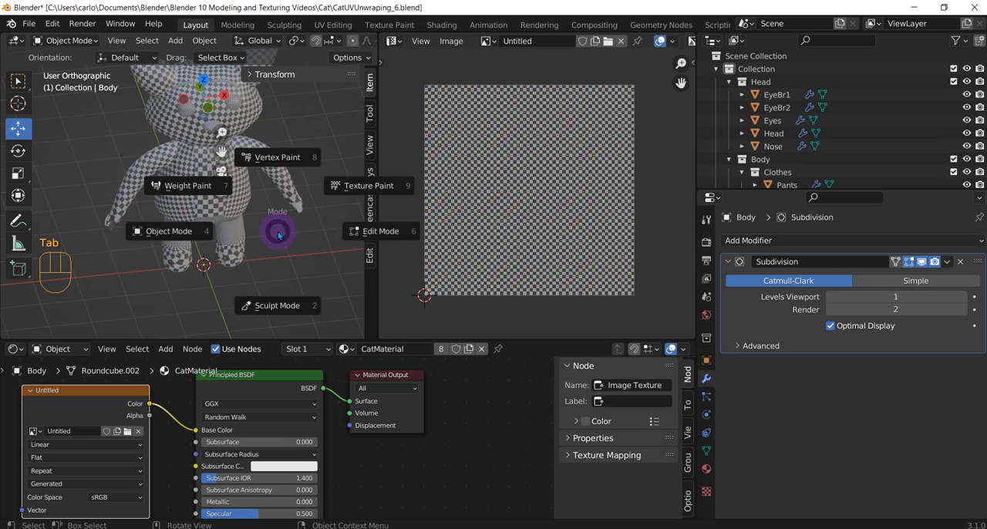
left_click(373, 231)
key("Tab")
Box-select every part of the cat and enter Edit Mode on all of them with all faces selected
mouse_move(204, 271)
middle_mouse_down()
mouse_move(199, 236)
mouse_move(202, 288)
middle_mouse_up()
scroll(193, 279, "down", 2)
left_click_drag(132, 124, 273, 265)
middle_click_drag(274, 265, 270, 259)
scroll(848, 162, "down", 4)
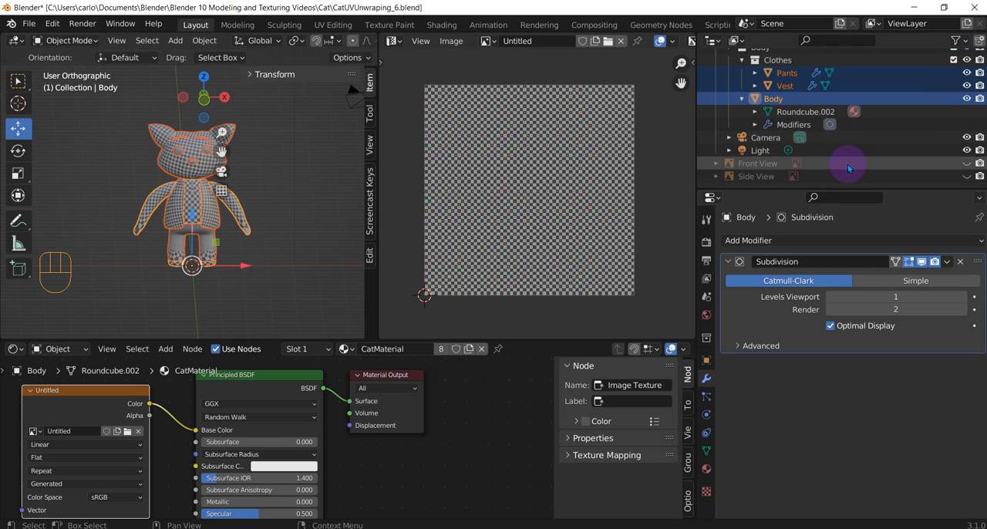
scroll(180, 209, "up", 1)
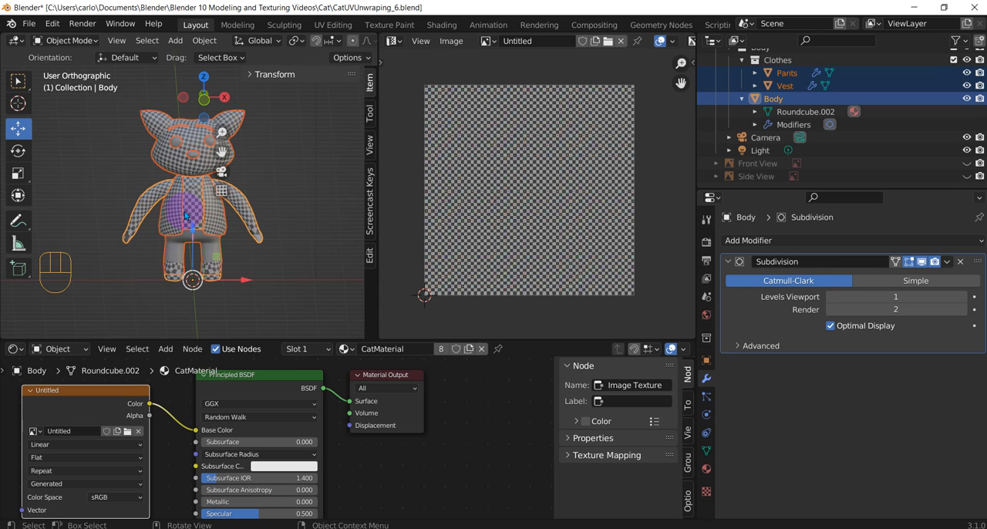
key("Tab")
left_click(303, 208)
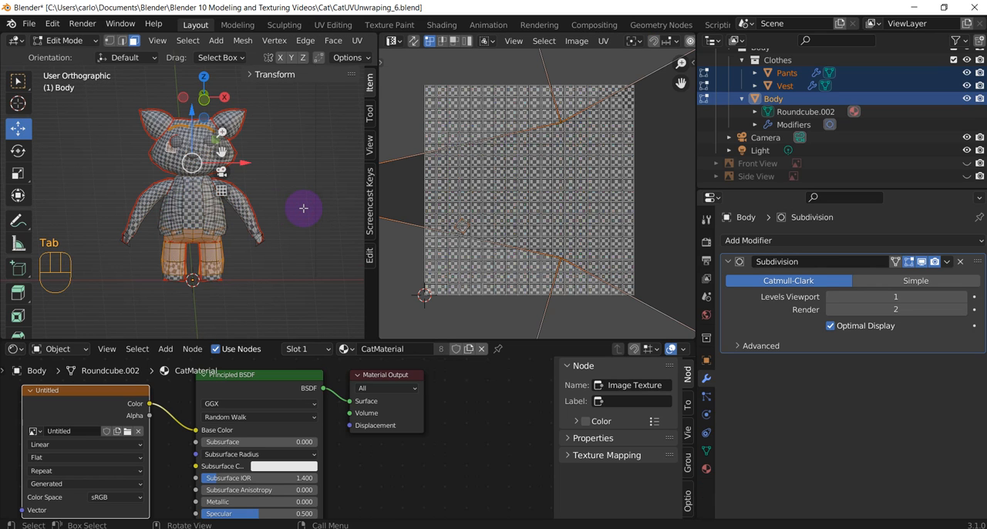
key("a")
Check the combined UV layout, reselect all faces of every cat part and unwrap them together
scroll(603, 238, "down", 8)
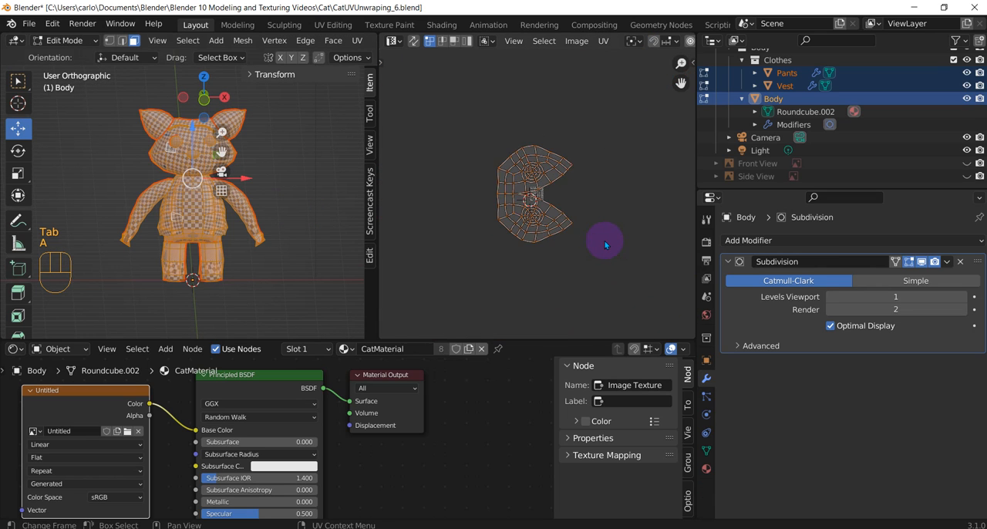
scroll(524, 193, "up", 10)
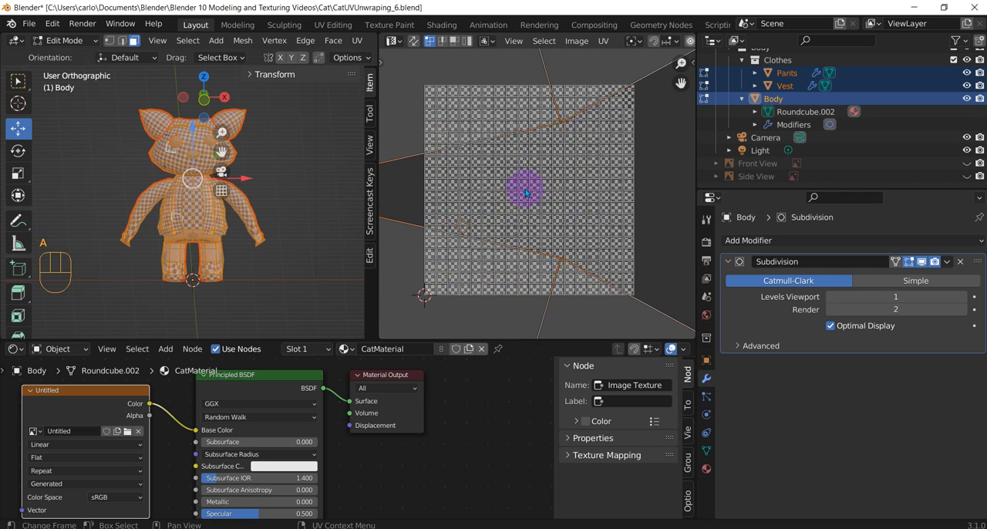
scroll(524, 192, "down", 15)
scroll(534, 198, "up", 8)
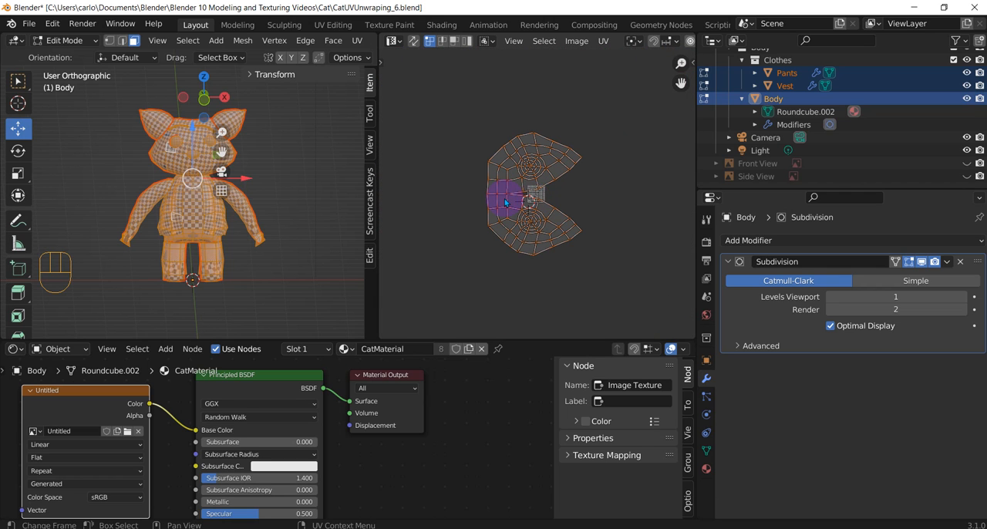
left_click(266, 256)
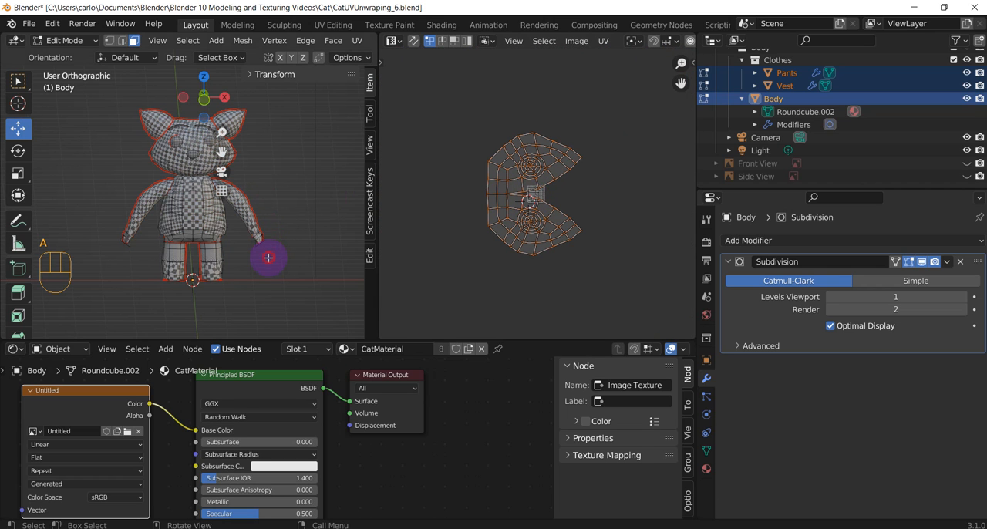
left_click(201, 216)
scroll(165, 196, "up", 2)
left_click(143, 188)
key("a")
middle_click_drag(274, 228, 295, 246)
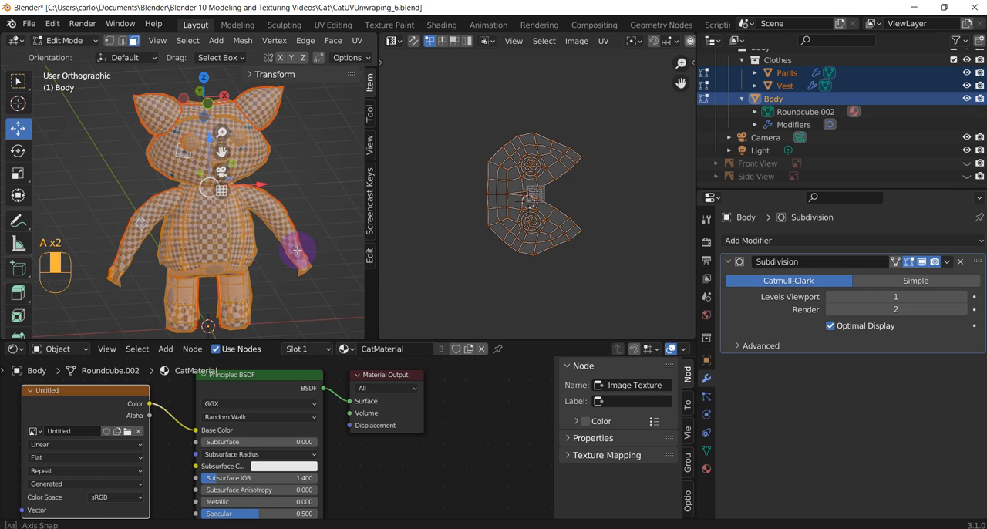
key("u")
left_click(292, 247)
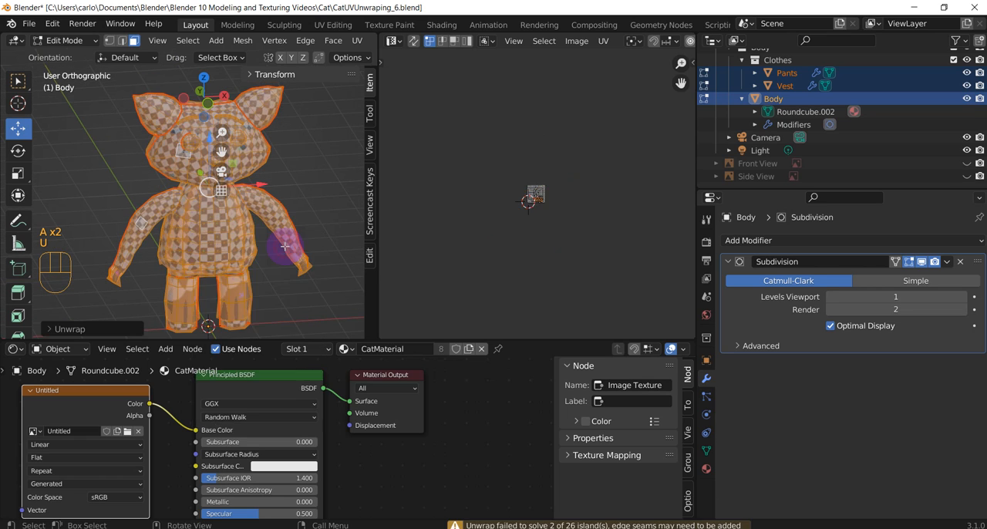
scroll(540, 184, "up", 10)
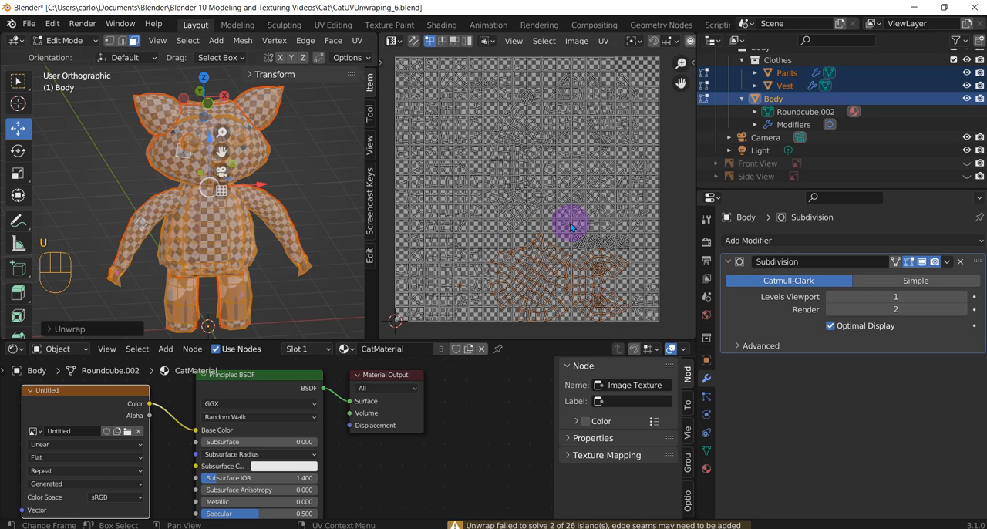
scroll(574, 266, "down", 1)
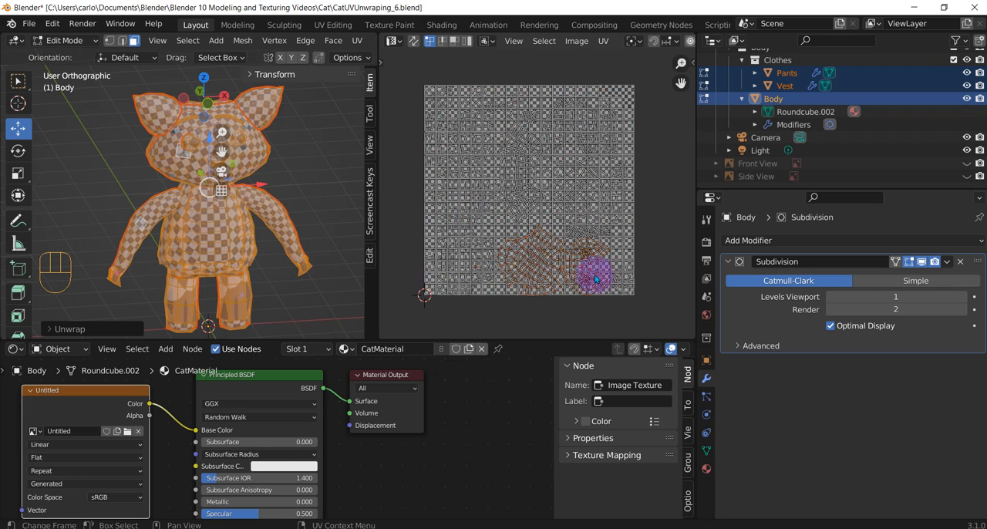
Make the Pants active, select all faces of every part and select all their UVs in the UV Editor
left_click(173, 291)
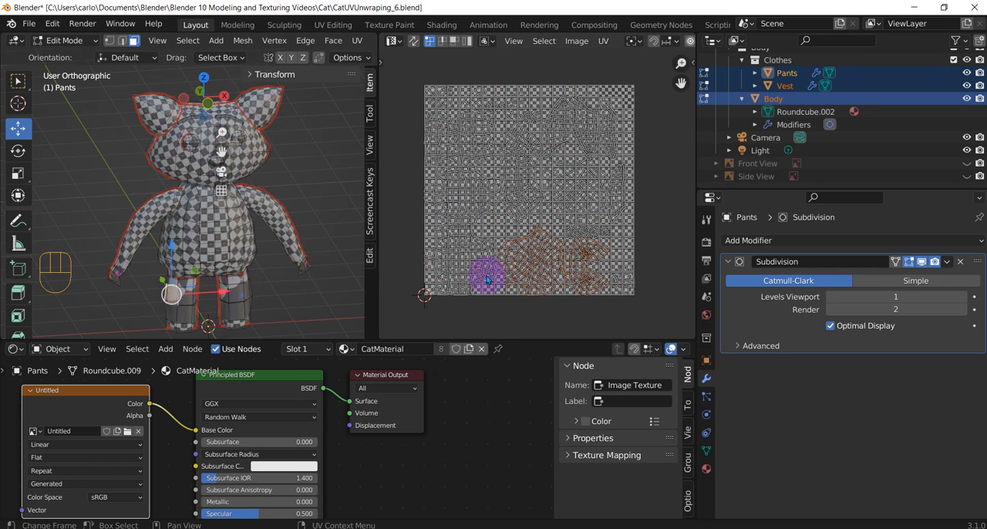
left_click(292, 195)
key("a")
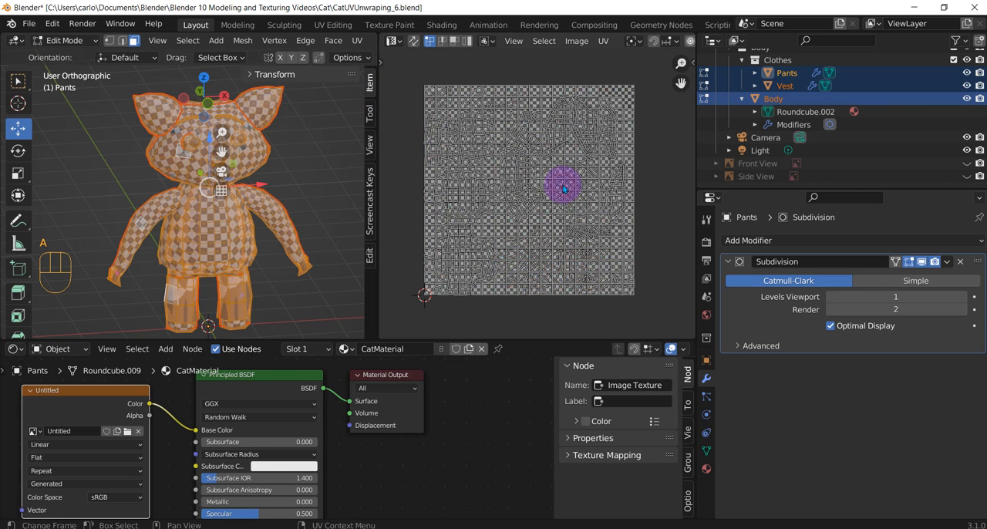
left_click_drag(407, 60, 656, 316)
scroll(656, 316, "down", 3)
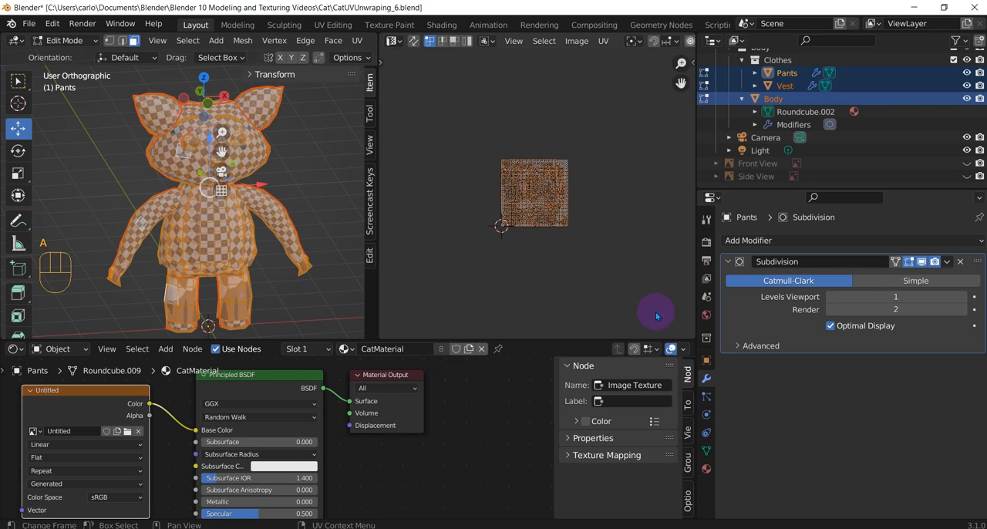
scroll(609, 123, "up", 5)
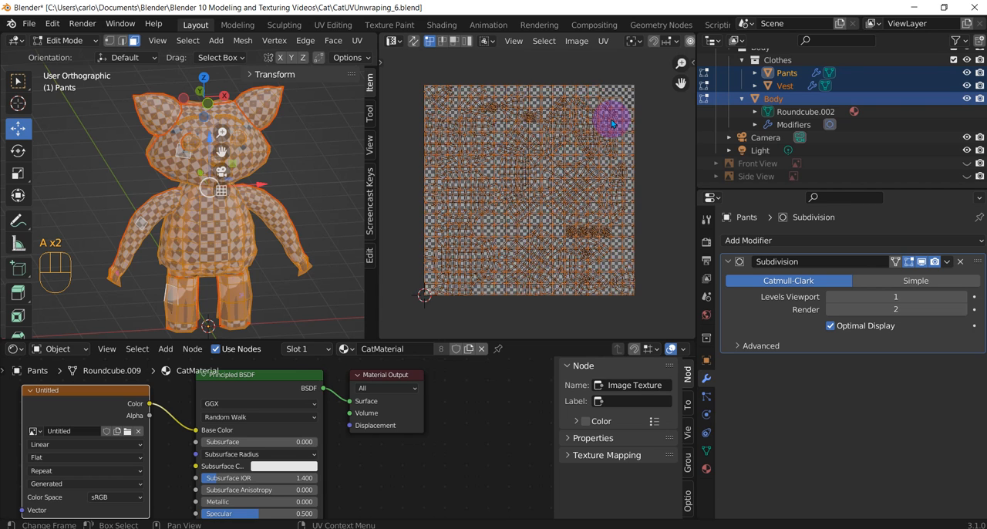
Pack the selected UV islands of all cat parts with Pack Islands
left_click(603, 41)
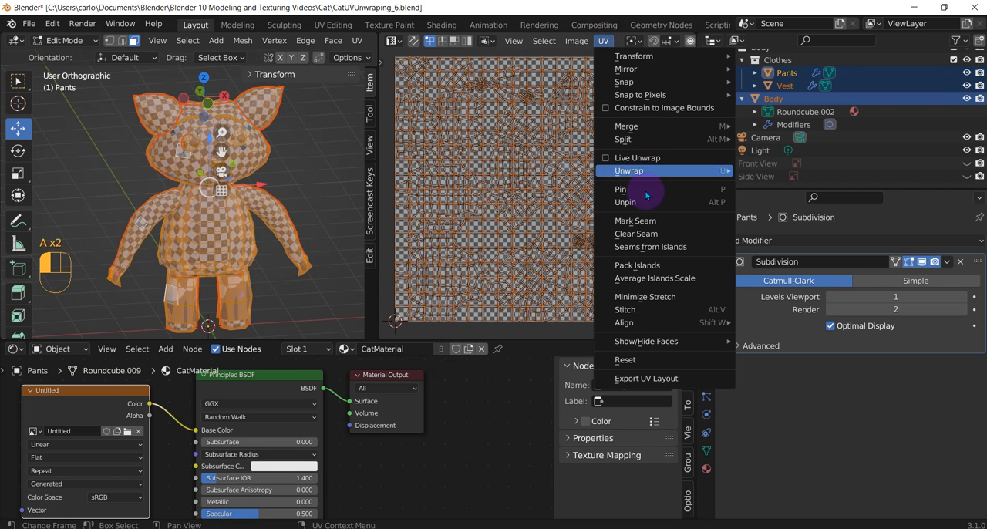
left_click(640, 264)
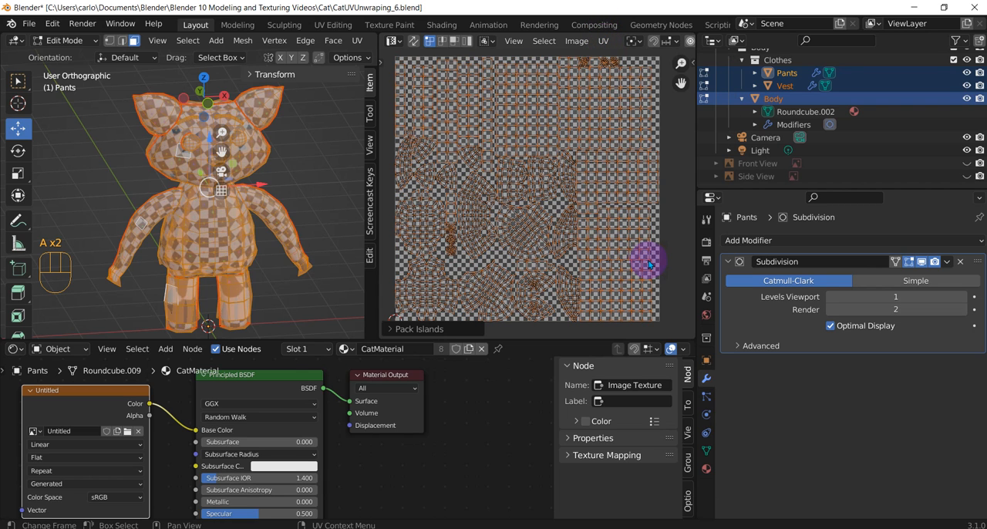
scroll(570, 259, "down", 3)
scroll(572, 225, "up", 2)
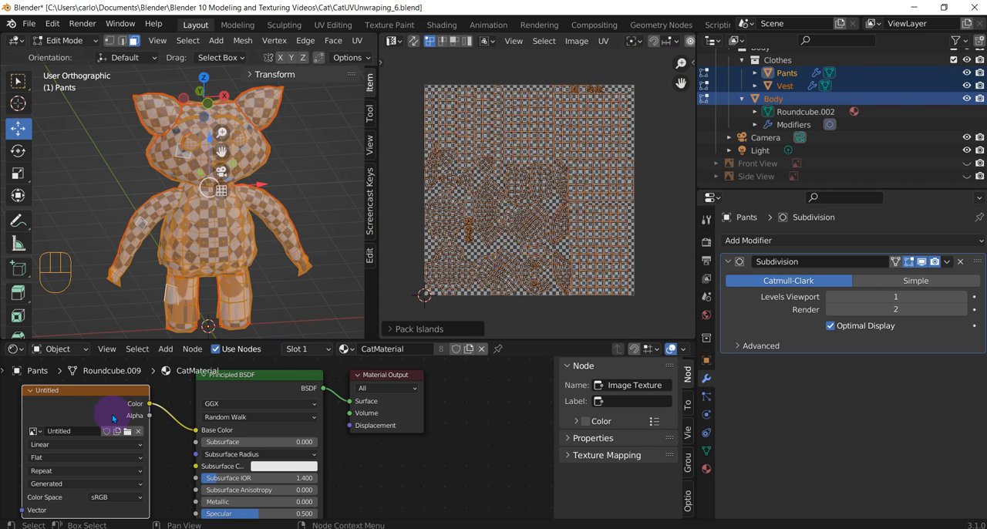
Select the Untitled Image Texture node of CatMaterial in the Shader Editor
left_click(48, 390)
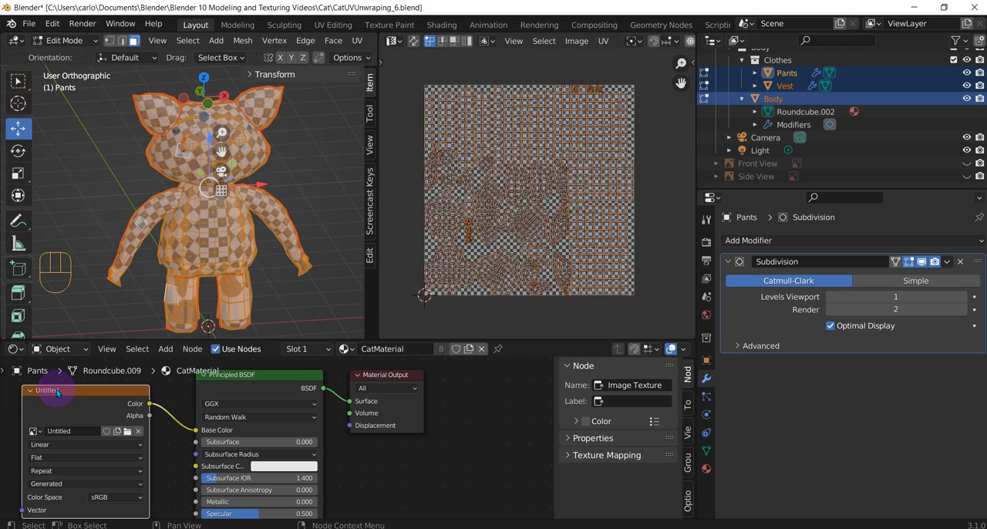